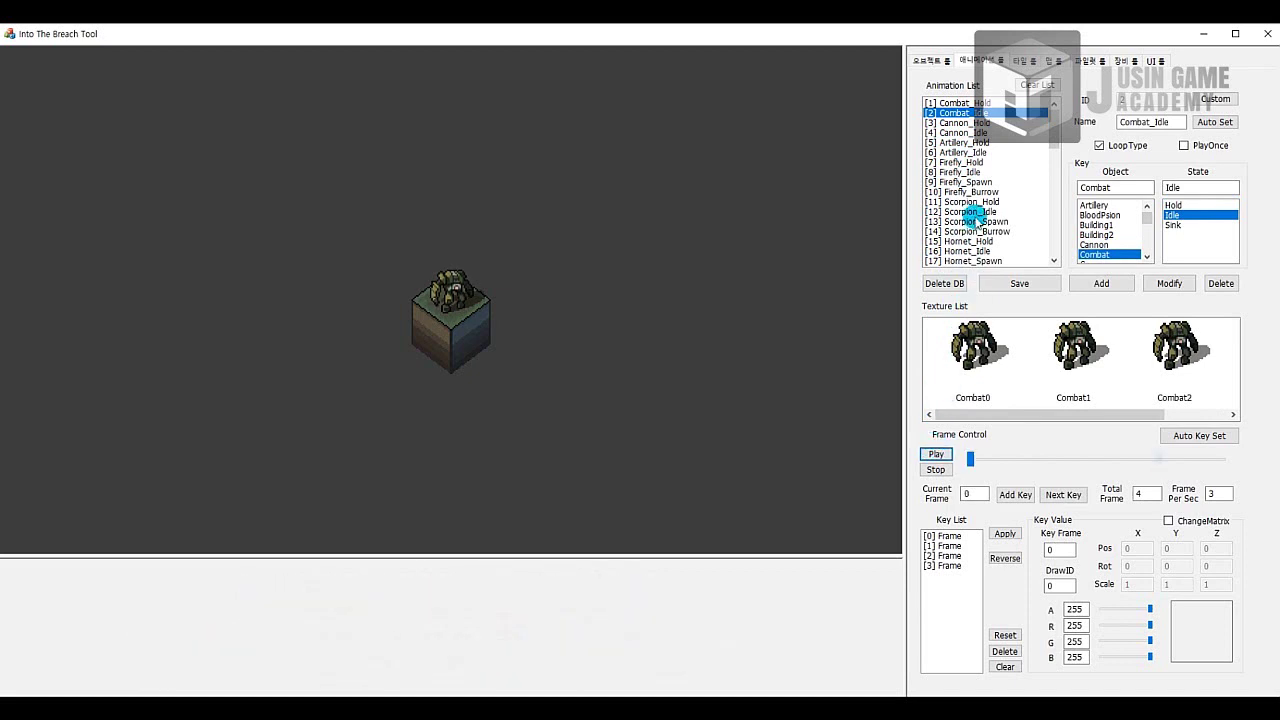
Preview the Firefly_Burrow animation, stop it, and view the Scorpion_Burrow animation.
{"action": "left_click", "coordinate": [966, 191]}
{"action": "left_click", "coordinate": [932, 453]}
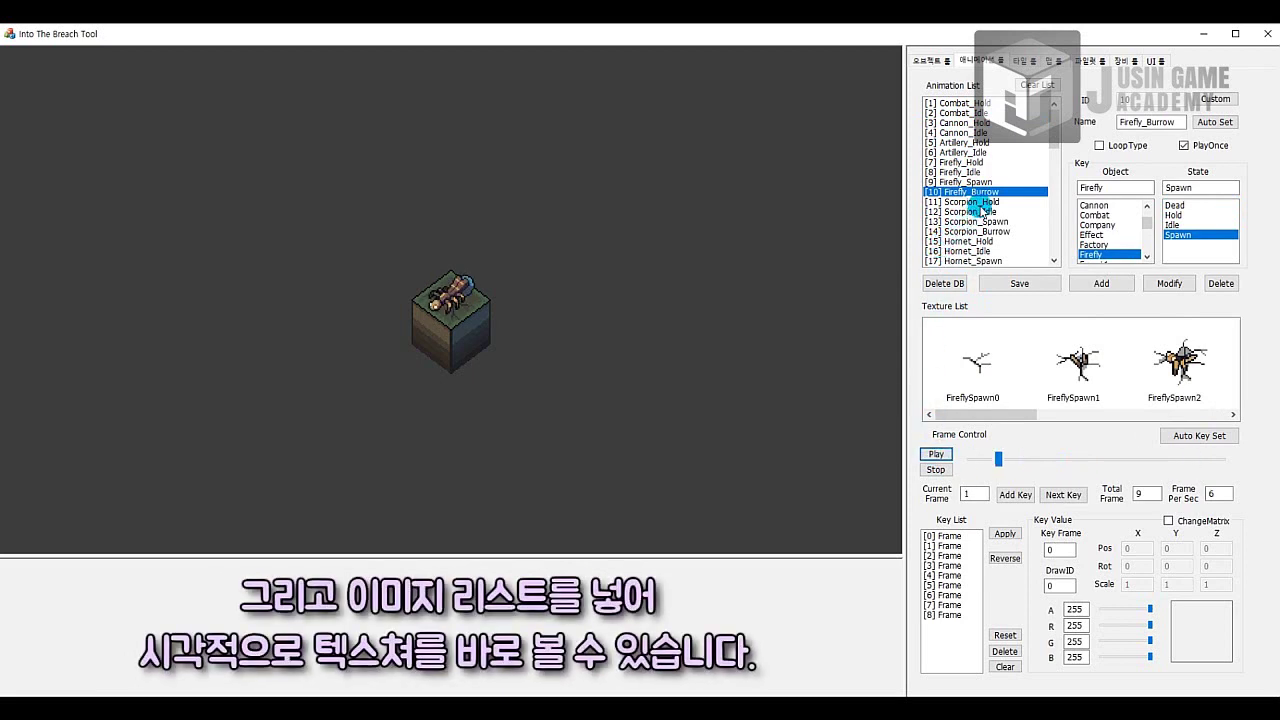
{"action": "left_click", "coordinate": [935, 469]}
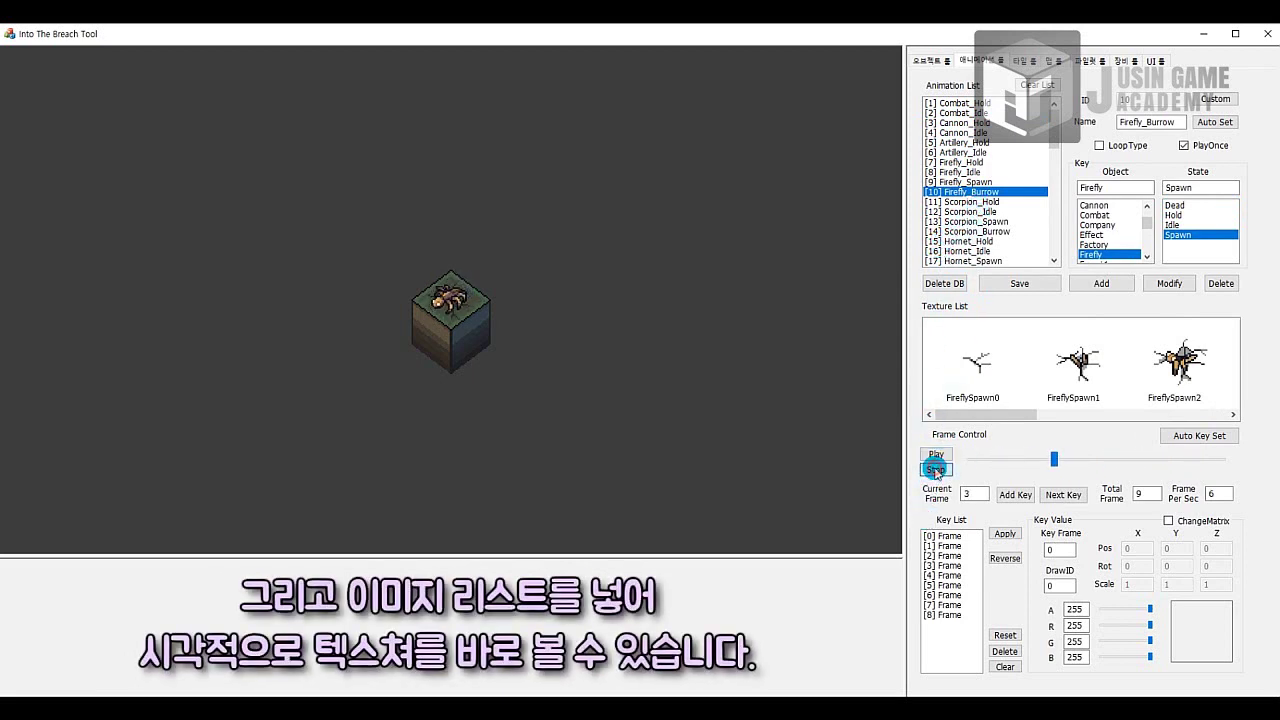
{"action": "left_click", "coordinate": [982, 231]}
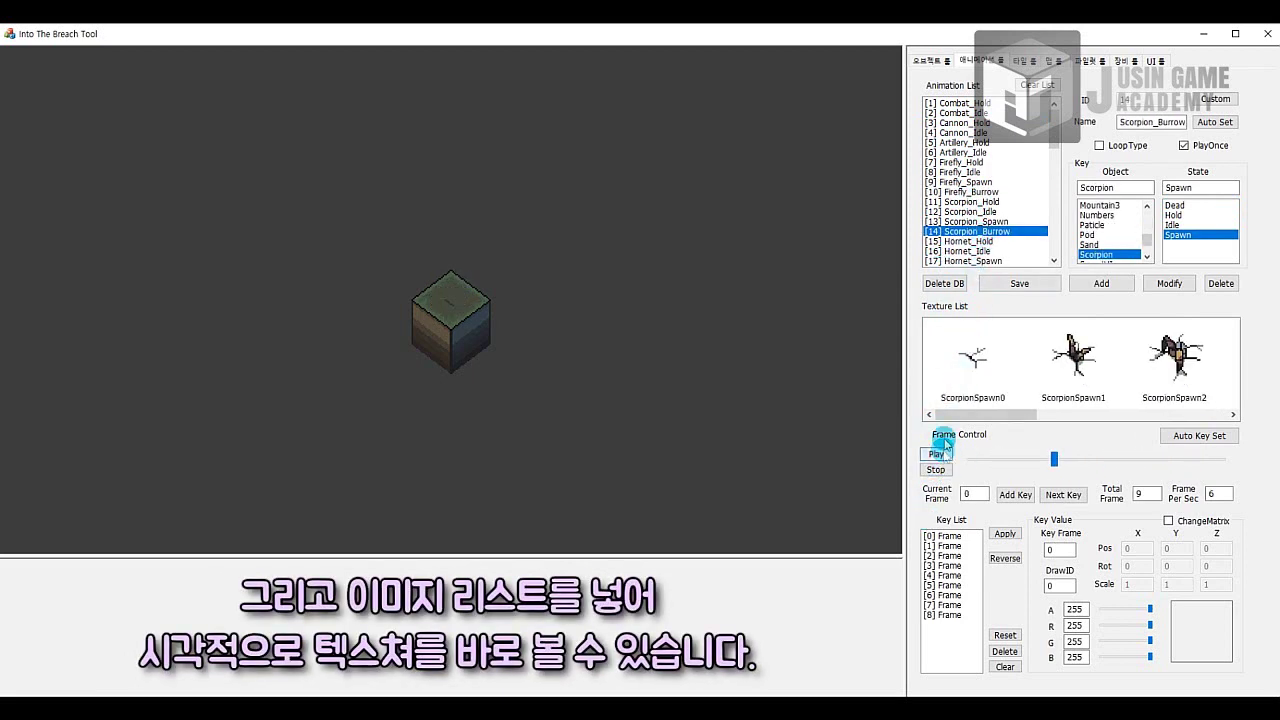
Open the Artillery_Idle animation and examine the state keys offered for different object keys, including StageUI, Building1 and Combat.
{"action": "left_click", "coordinate": [988, 153]}
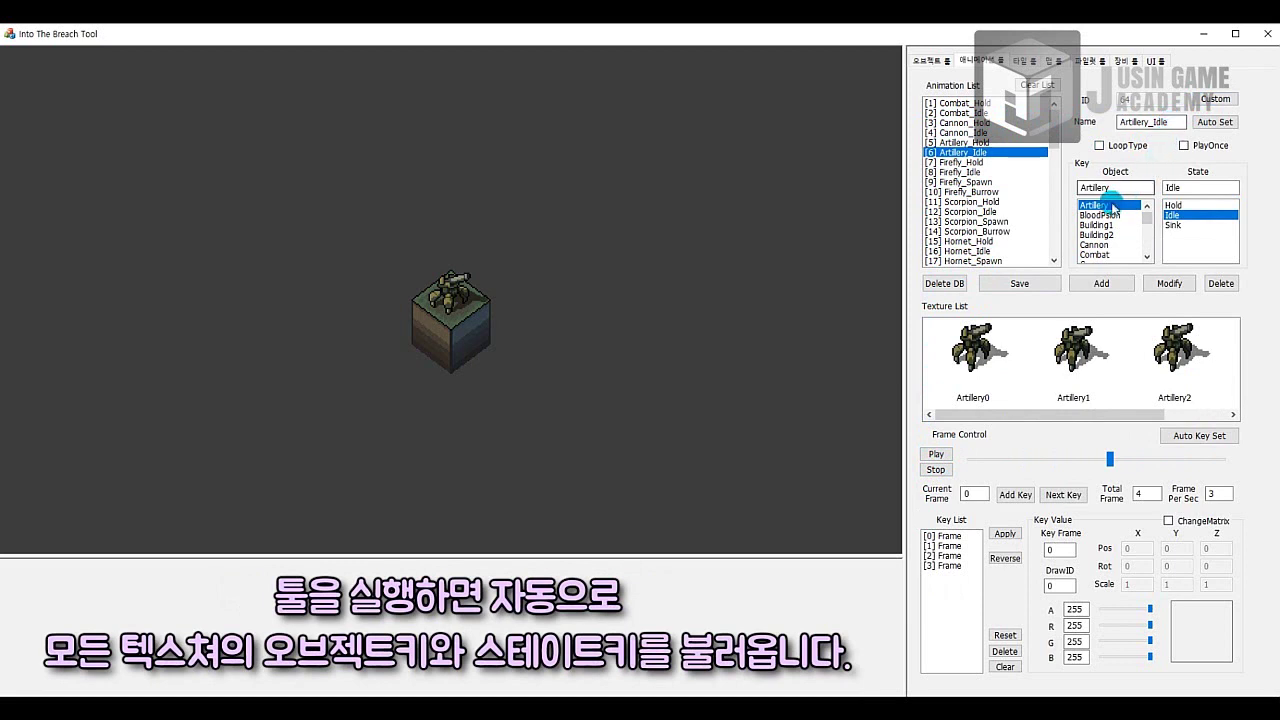
{"action": "scroll", "coordinate": [1117, 220], "scroll_direction": "down", "scroll_amount": 5}
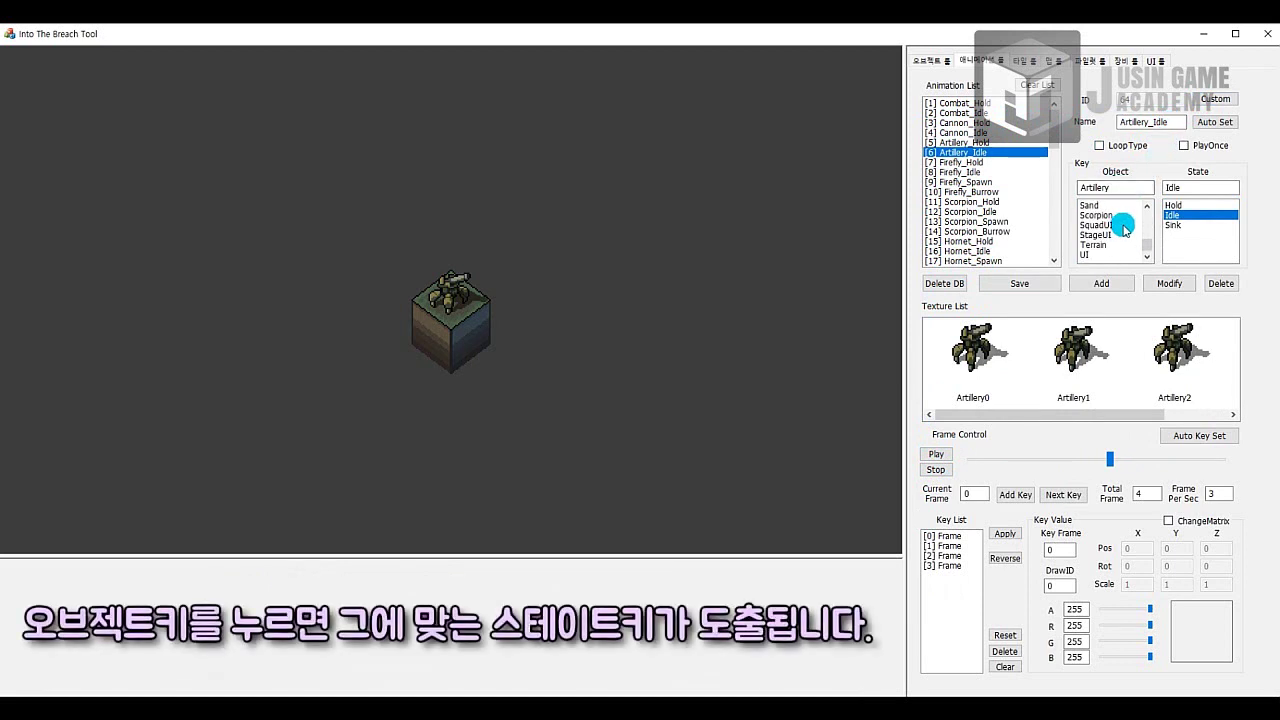
{"action": "left_click", "coordinate": [1100, 246]}
{"action": "left_click", "coordinate": [1090, 255]}
{"action": "left_click", "coordinate": [1095, 235]}
{"action": "scroll", "coordinate": [1100, 225], "scroll_direction": "up", "scroll_amount": 4}
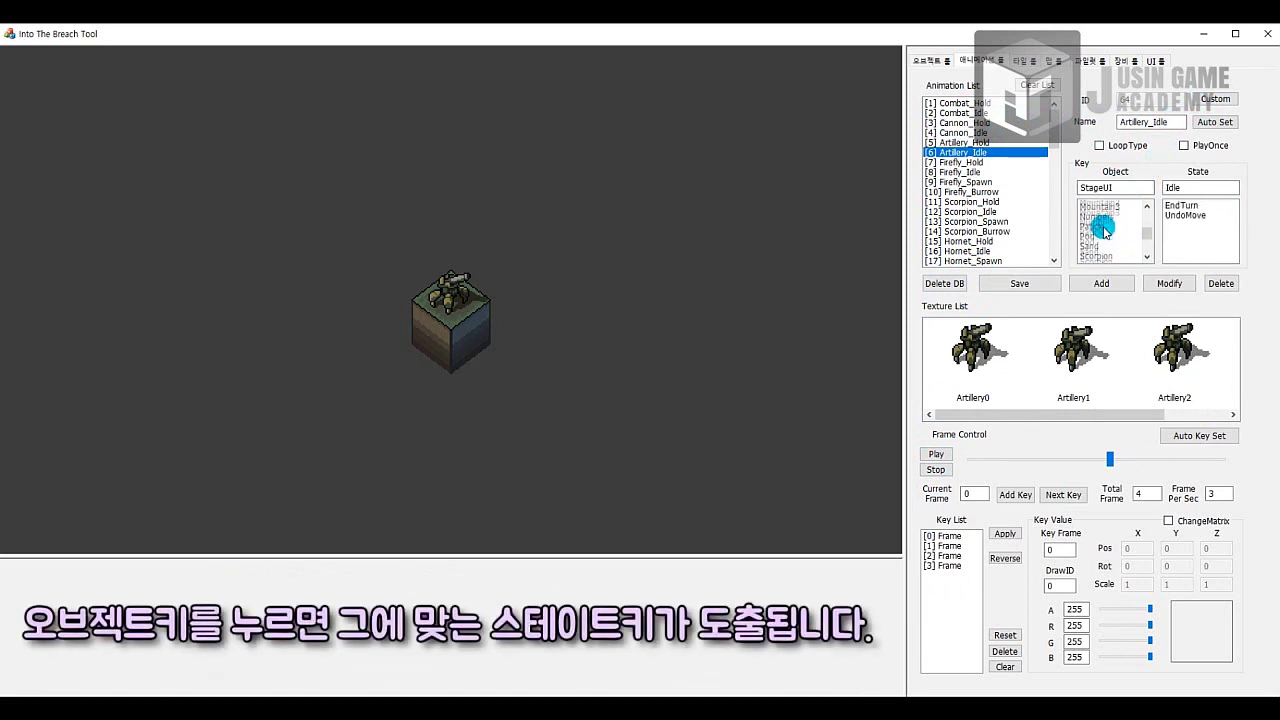
{"action": "left_click", "coordinate": [1097, 225]}
{"action": "scroll", "coordinate": [1100, 225], "scroll_direction": "up", "scroll_amount": 3}
{"action": "left_click", "coordinate": [1095, 225]}
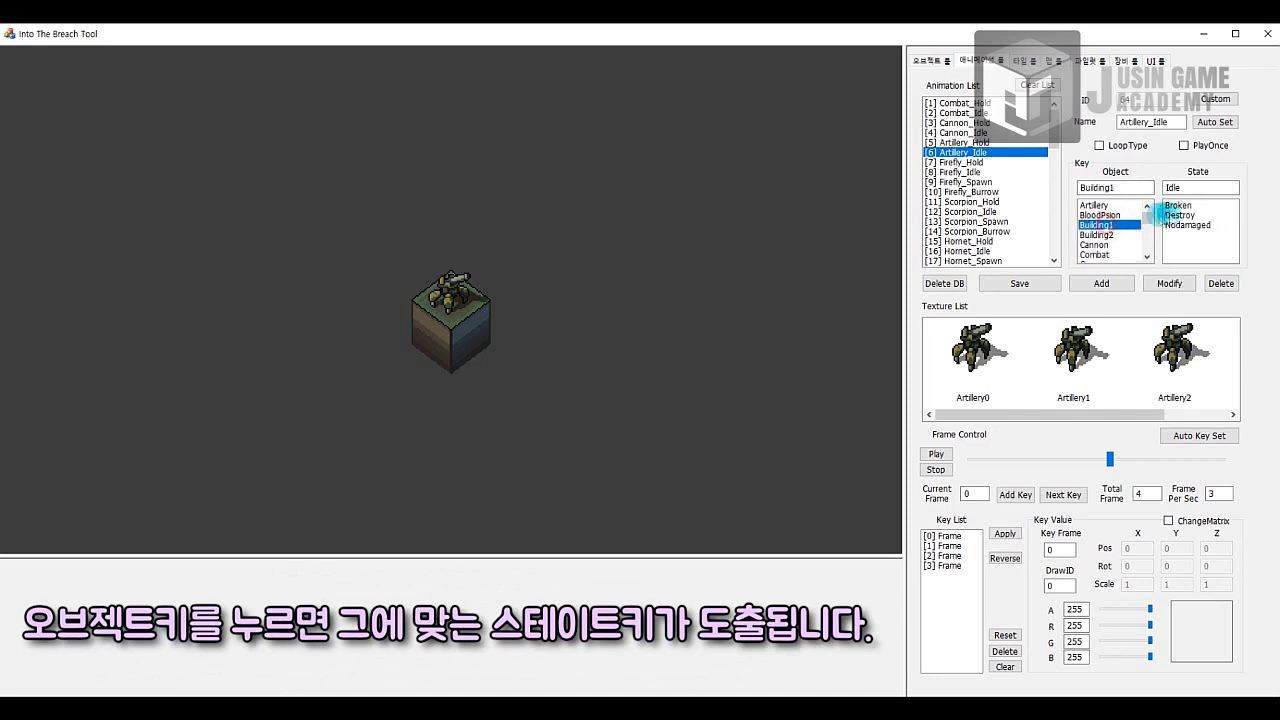
{"action": "left_click", "coordinate": [1183, 215]}
{"action": "left_click", "coordinate": [1095, 254]}
Search for the Firefly object key, look through its states, and choose Spawn to load its textures.
{"action": "left_click_drag", "start_coordinate": [1120, 189], "coordinate": [1062, 193]}
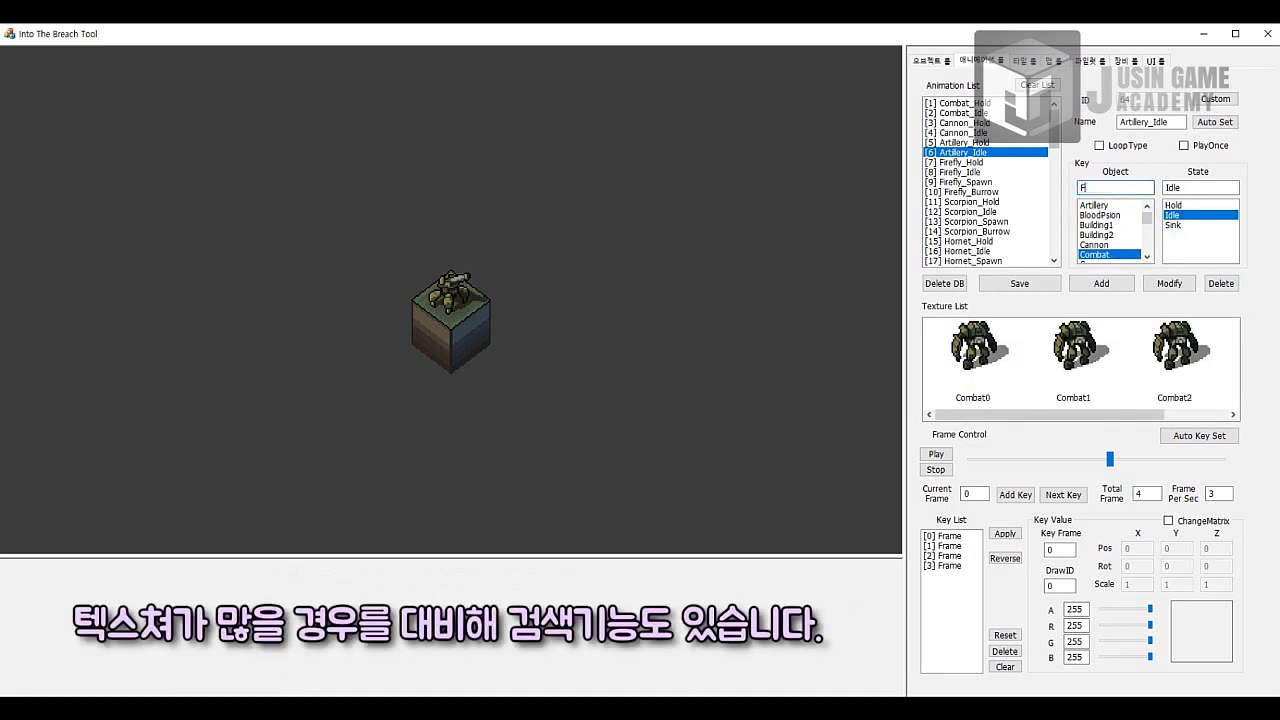
{"action": "type", "text": "Firefly"}
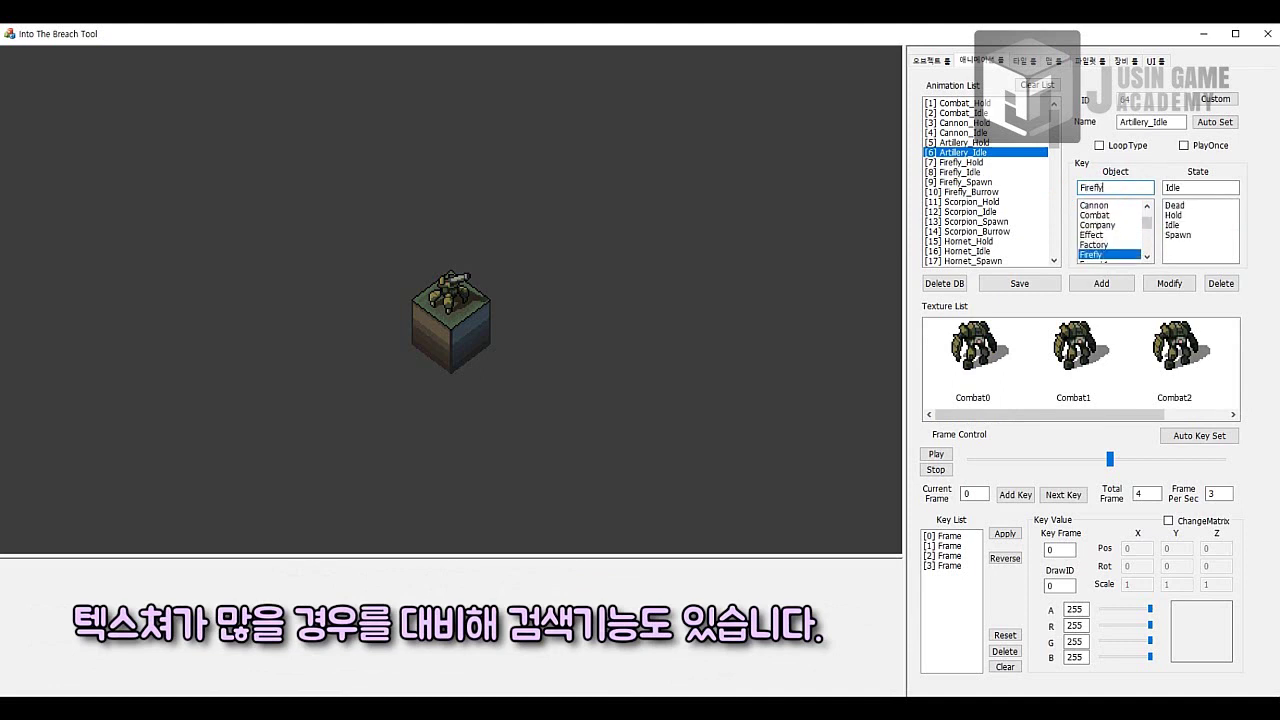
{"action": "left_click", "coordinate": [1184, 206]}
{"action": "left_click", "coordinate": [1189, 215]}
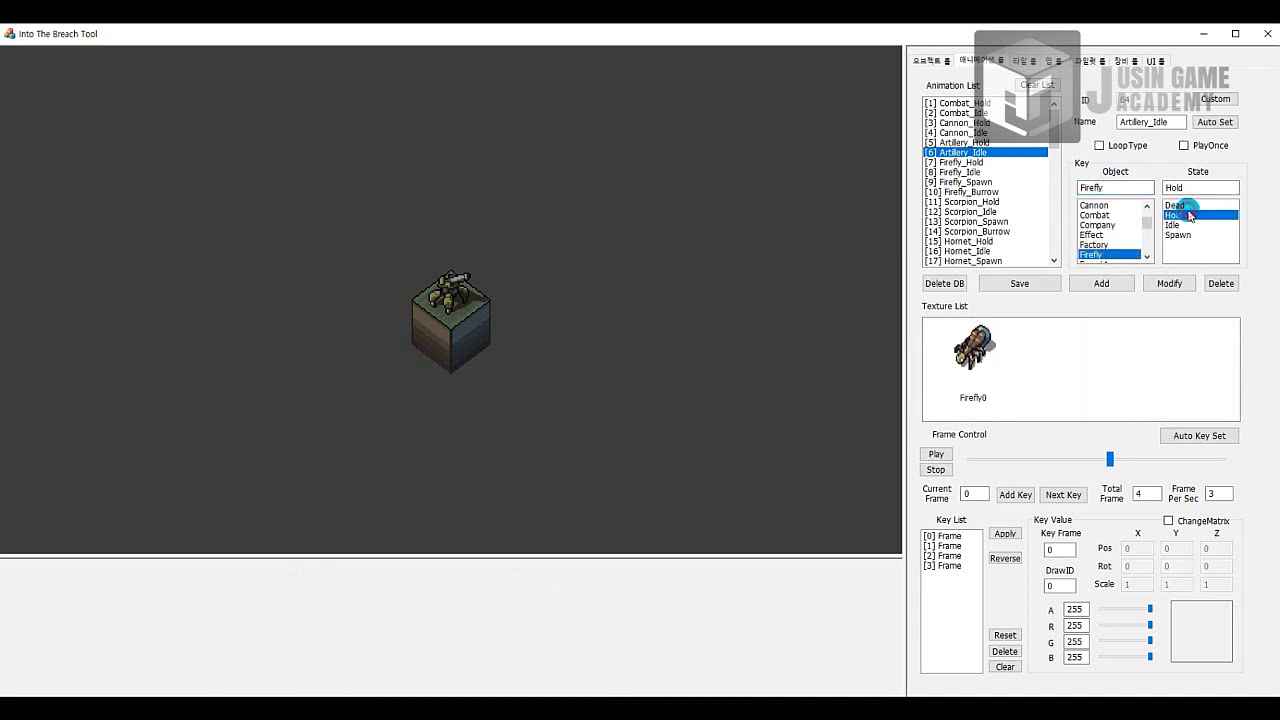
{"action": "left_click", "coordinate": [1186, 224]}
{"action": "left_click", "coordinate": [1182, 234]}
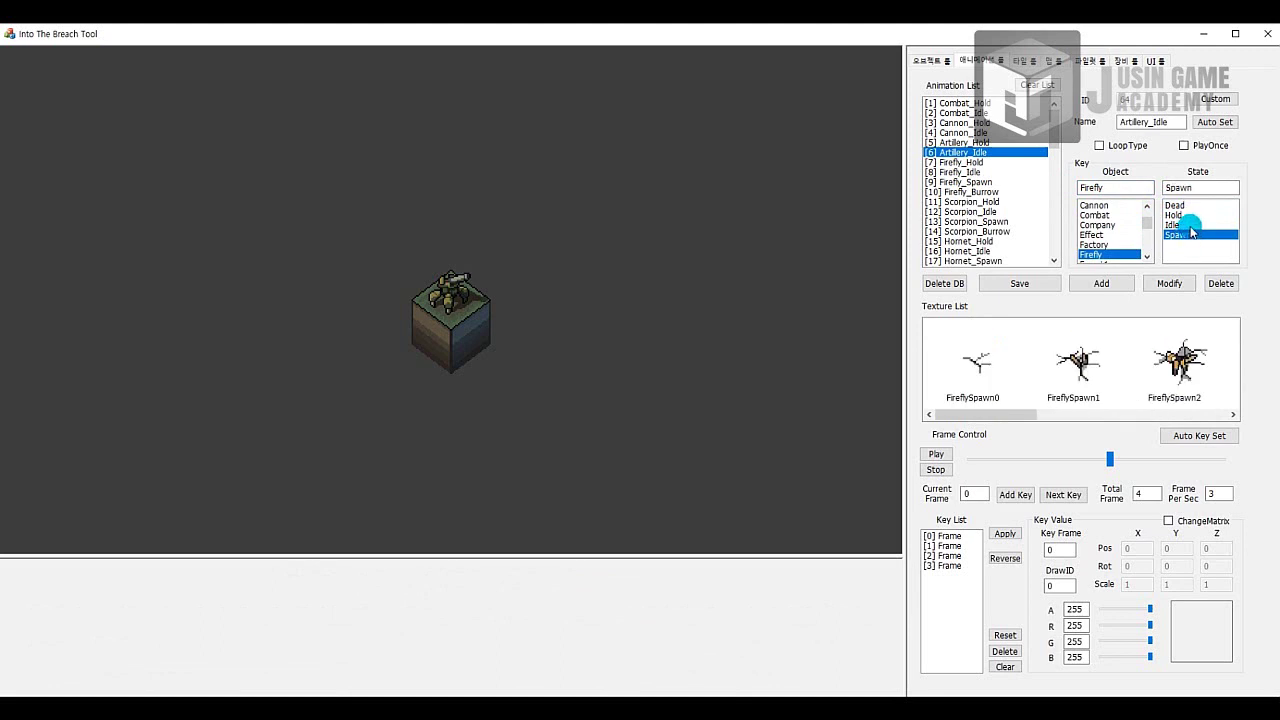
{"action": "left_click", "coordinate": [1192, 224]}
{"action": "left_click", "coordinate": [1184, 234]}
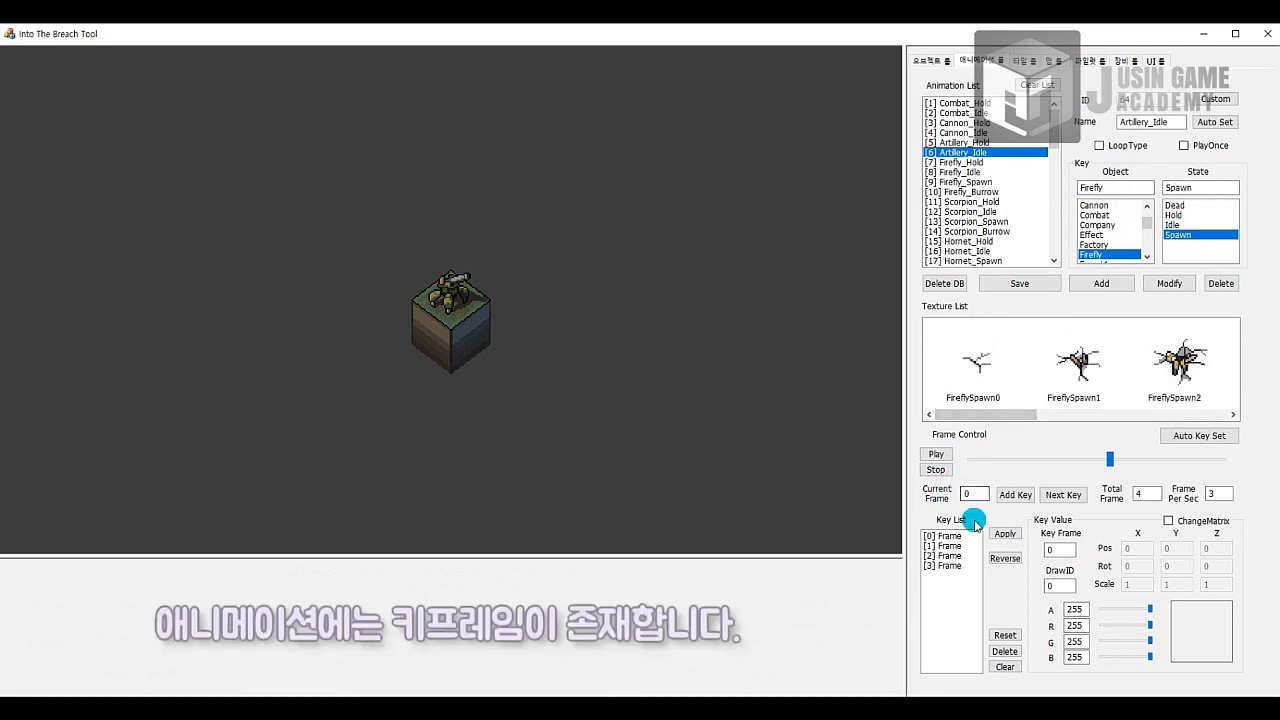
Clear all keys of the current animation and rewind it to frame 0.
{"action": "left_click", "coordinate": [1005, 667]}
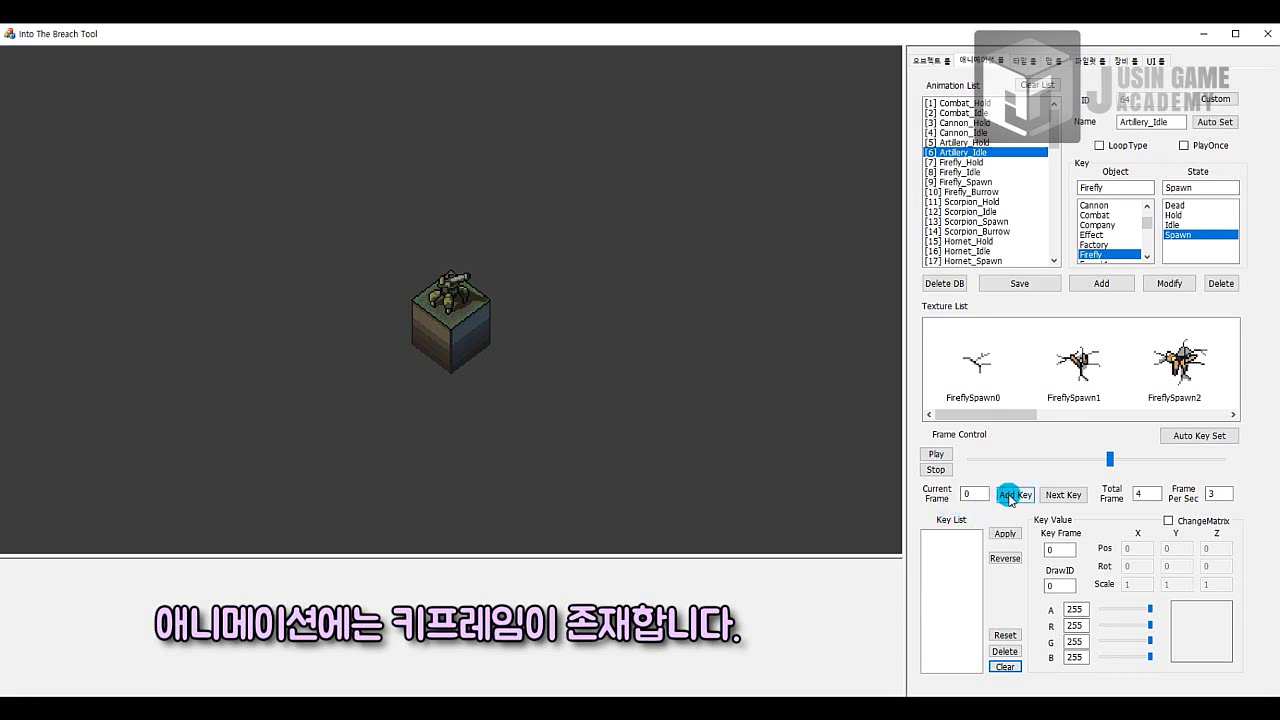
{"action": "left_click_drag", "start_coordinate": [1110, 458], "coordinate": [970, 465]}
{"action": "left_click", "coordinate": [1005, 533]}
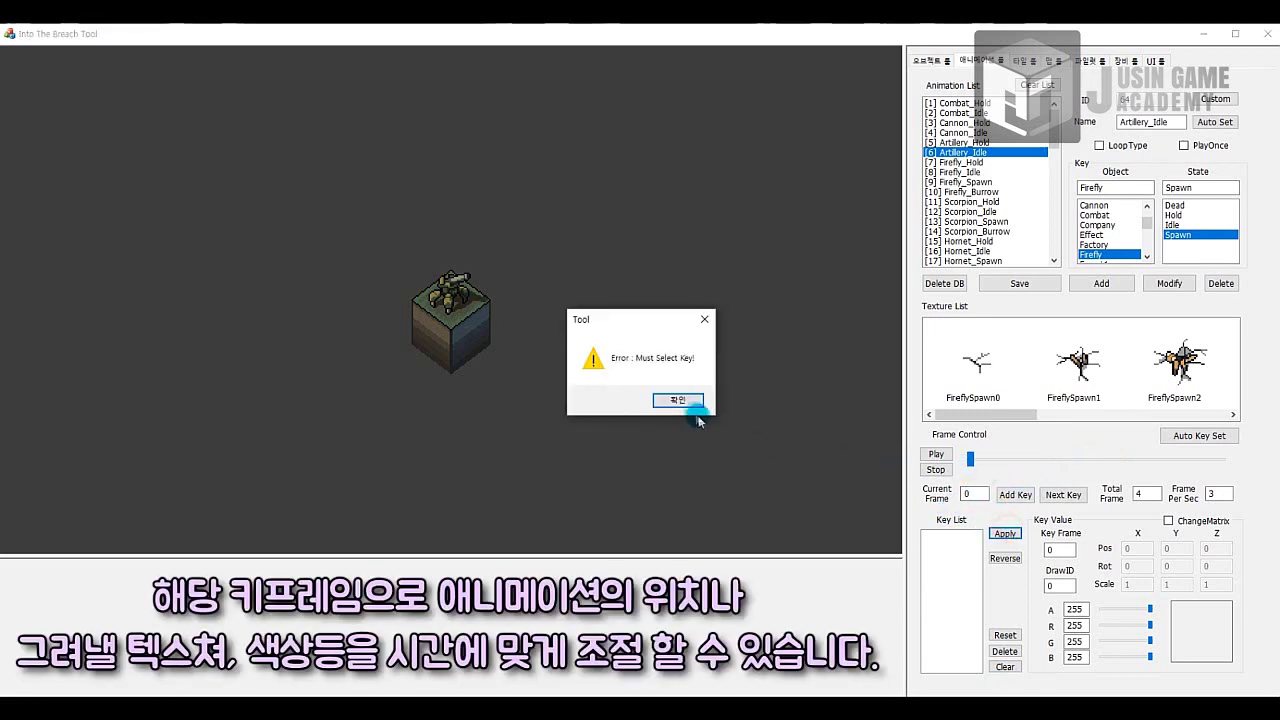
{"action": "left_click", "coordinate": [695, 404]}
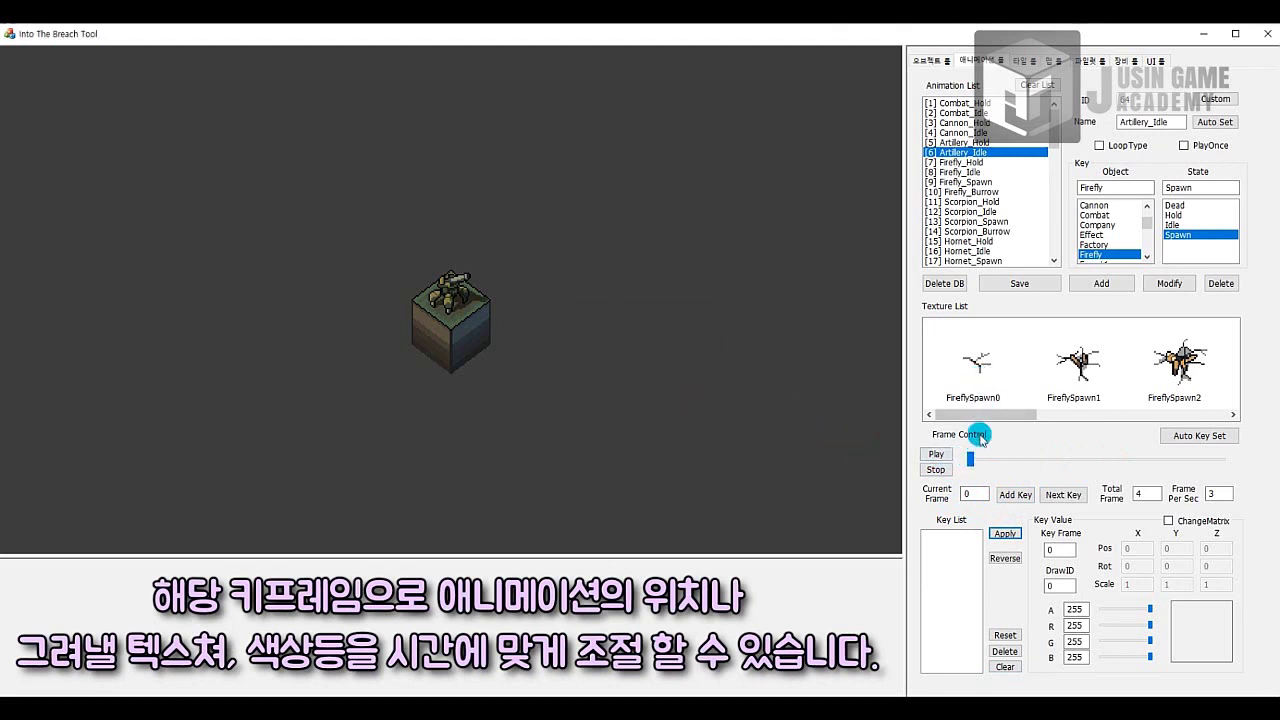
Add keys manually at frames 0, 1, 2, 3, 4 and 6.
{"action": "left_click", "coordinate": [990, 494]}
{"action": "left_click", "coordinate": [1014, 494]}
{"action": "left_click_drag", "start_coordinate": [970, 459], "coordinate": [1140, 459]}
{"action": "left_click", "coordinate": [1014, 494]}
{"action": "left_click", "coordinate": [1014, 494]}
{"action": "left_click", "coordinate": [1014, 494]}
{"action": "left_click", "coordinate": [1014, 494]}
Assign Firefly Spawn textures by DrawID to the added keys, from 0 on frame 0 to 5 on frame 6, applying each.
{"action": "left_click", "coordinate": [965, 536]}
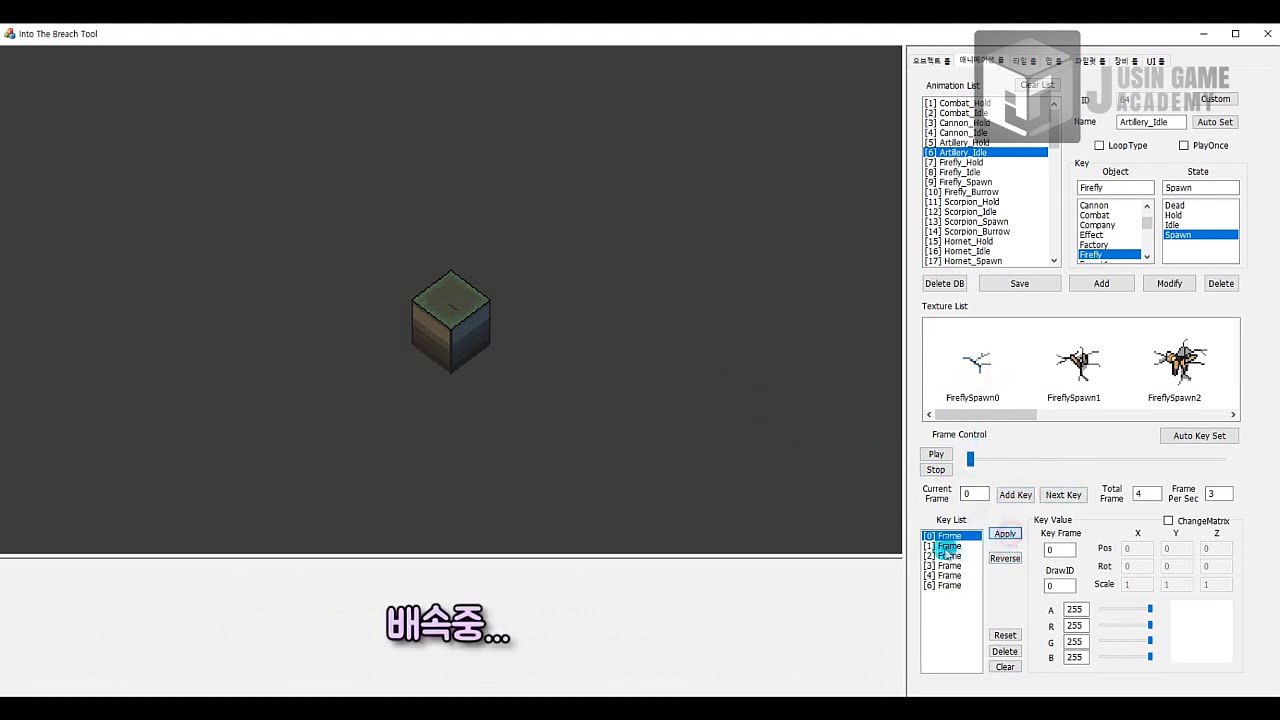
{"action": "left_click", "coordinate": [975, 545]}
{"action": "left_click", "coordinate": [1174, 397]}
{"action": "left_click", "coordinate": [1005, 533]}
{"action": "left_click_drag", "start_coordinate": [998, 459], "coordinate": [1053, 459]}
{"action": "left_click_drag", "start_coordinate": [1014, 414], "coordinate": [1080, 416]}
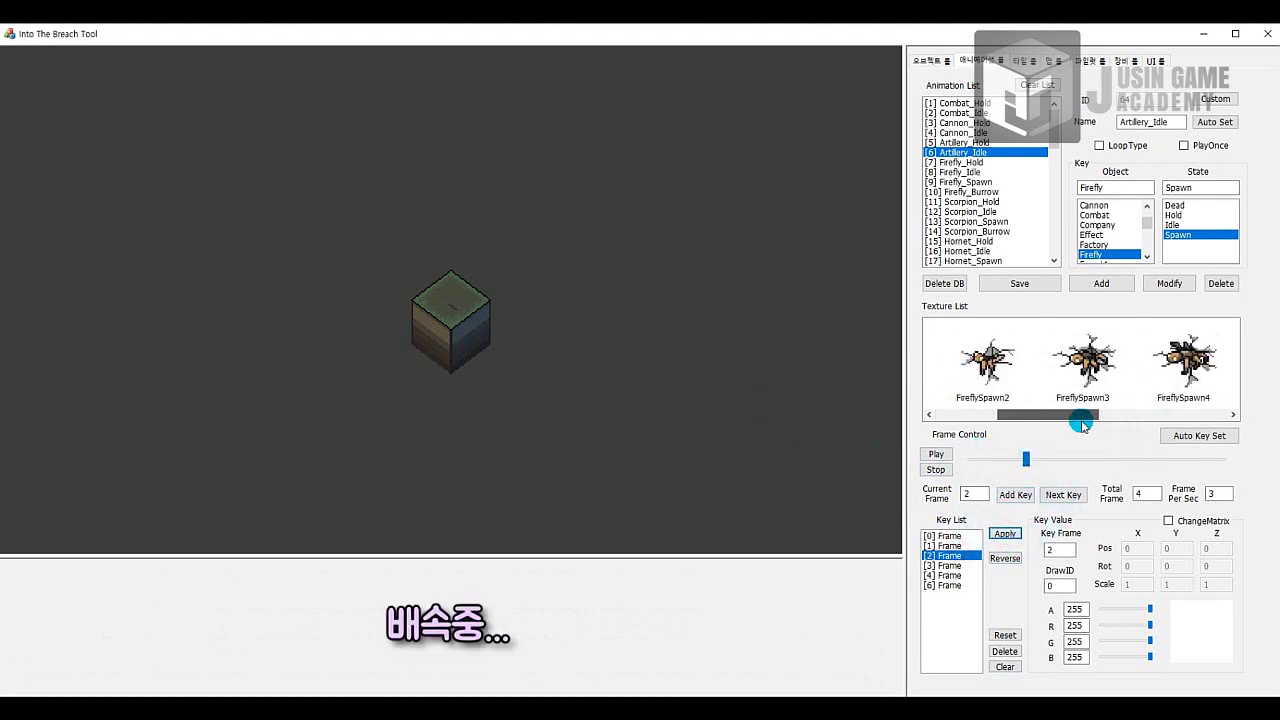
{"action": "left_click", "coordinate": [1005, 533]}
{"action": "left_click", "coordinate": [950, 576]}
{"action": "left_click", "coordinate": [950, 586]}
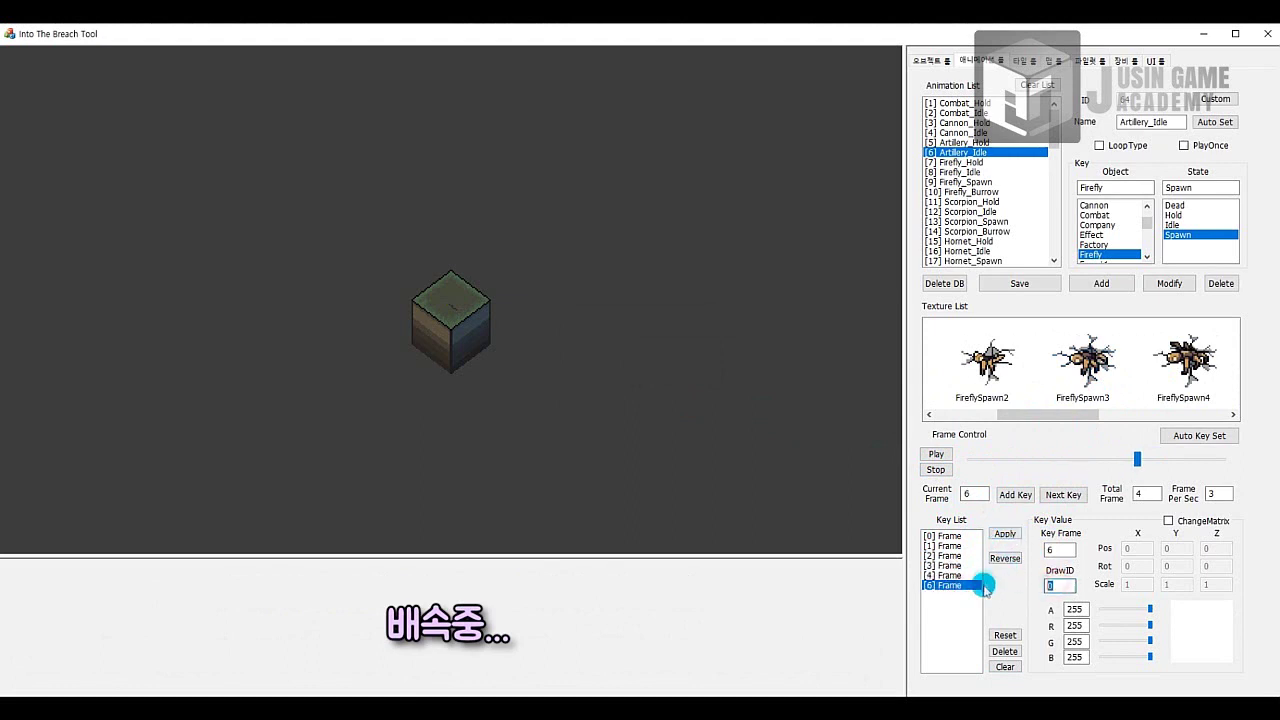
{"action": "left_click", "coordinate": [1005, 533]}
Add a key at frame 10 with DrawID 7, and set both total frames and frames per second to 10.
{"action": "double_click", "coordinate": [966, 494]}
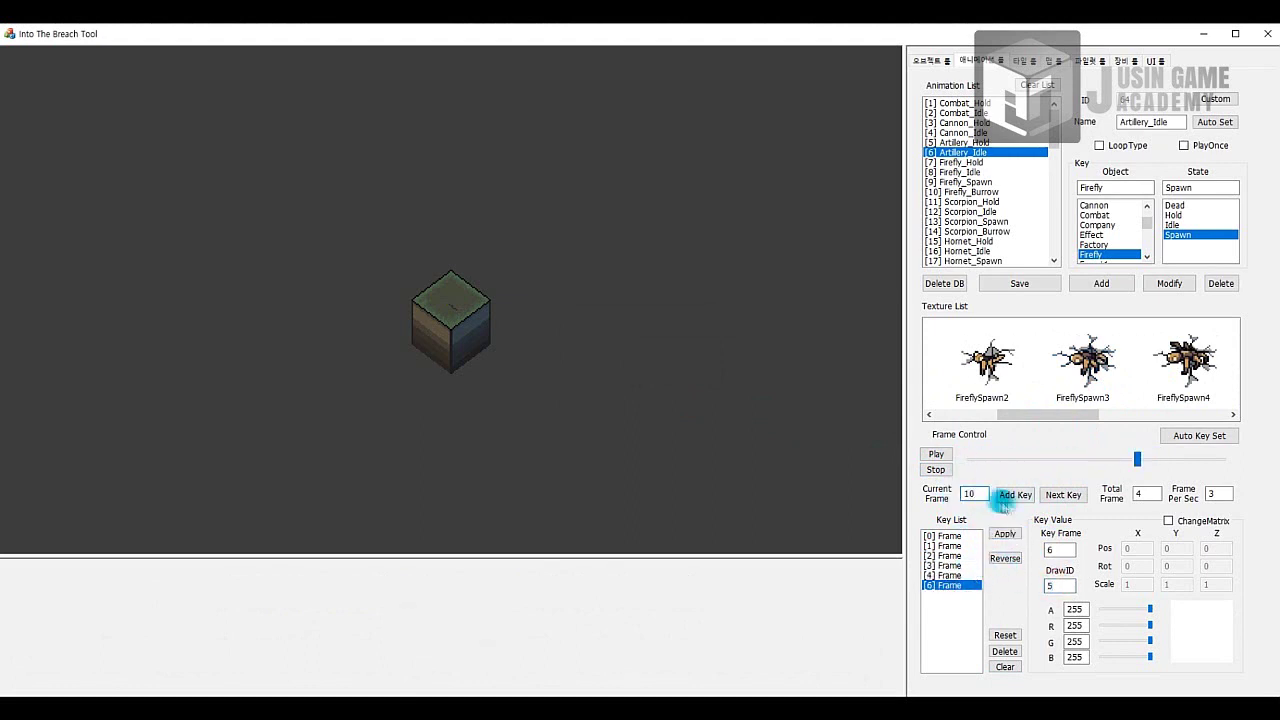
{"action": "left_click", "coordinate": [1013, 495]}
{"action": "left_click", "coordinate": [1004, 533]}
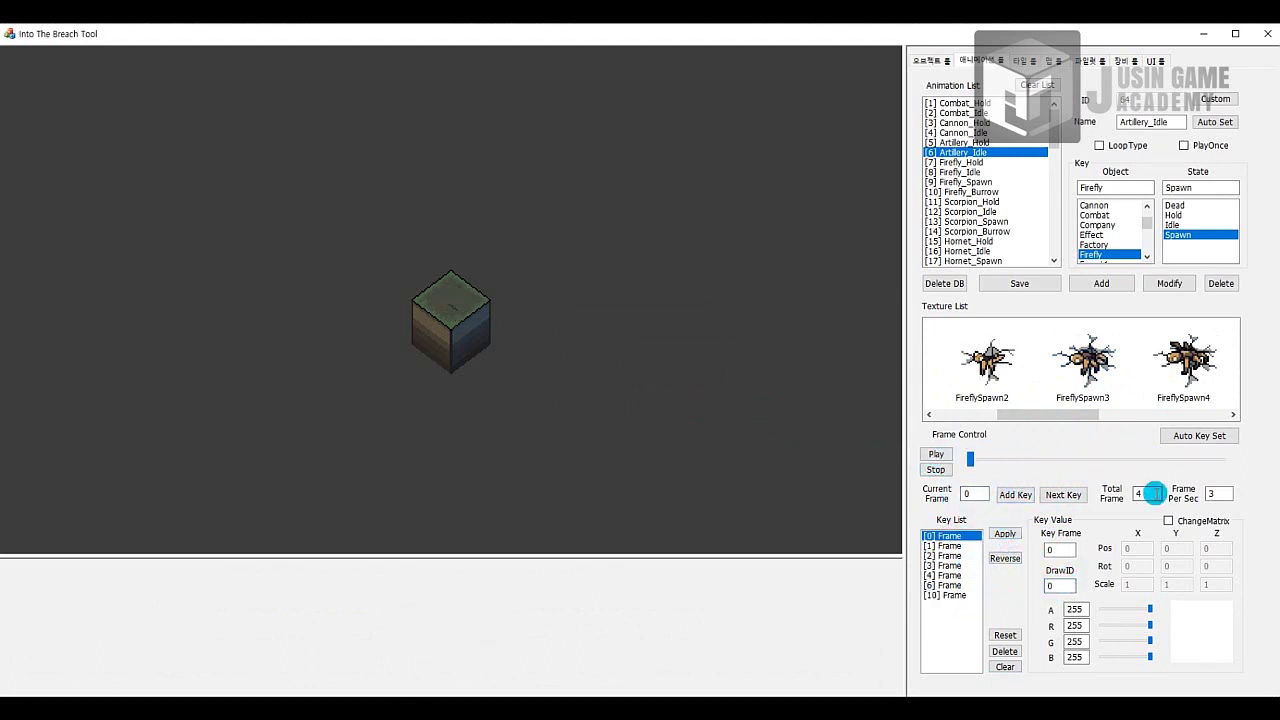
{"action": "left_click", "coordinate": [1058, 494]}
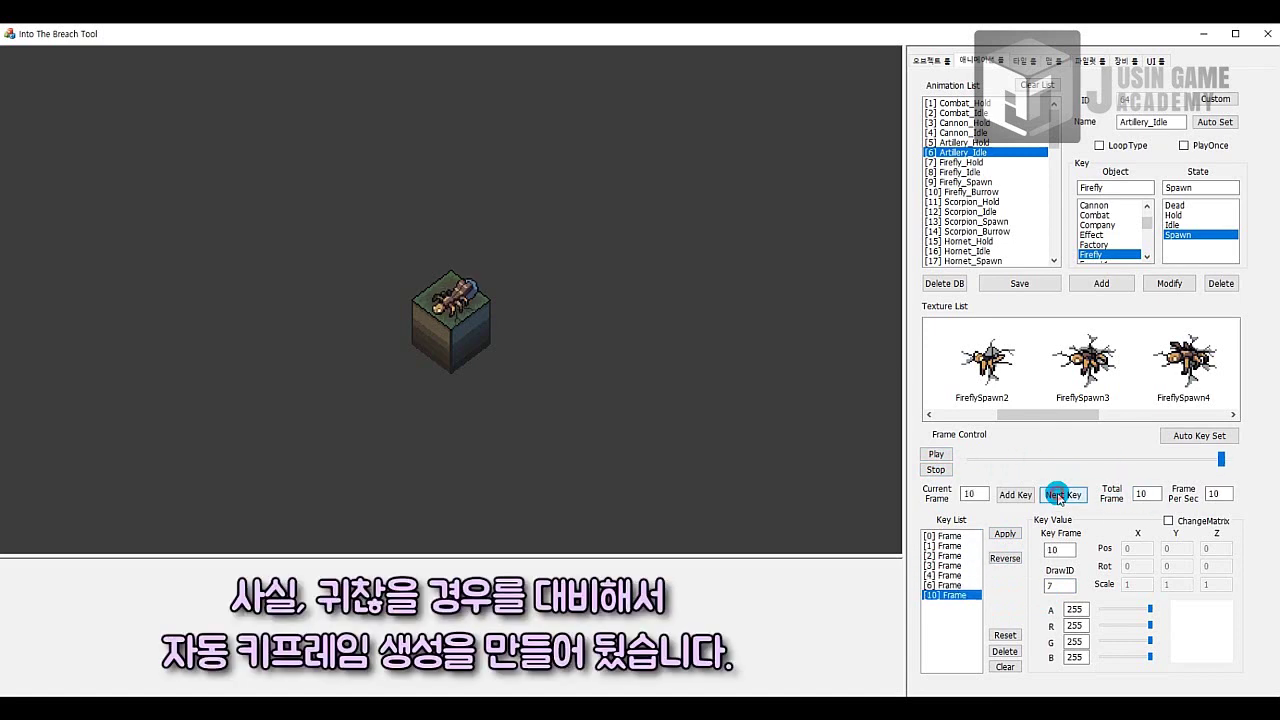
Generate the keys automatically from the Firefly Spawn textures and review the key frames from 0 to 8.
{"action": "left_click", "coordinate": [1180, 440]}
{"action": "left_click", "coordinate": [950, 537]}
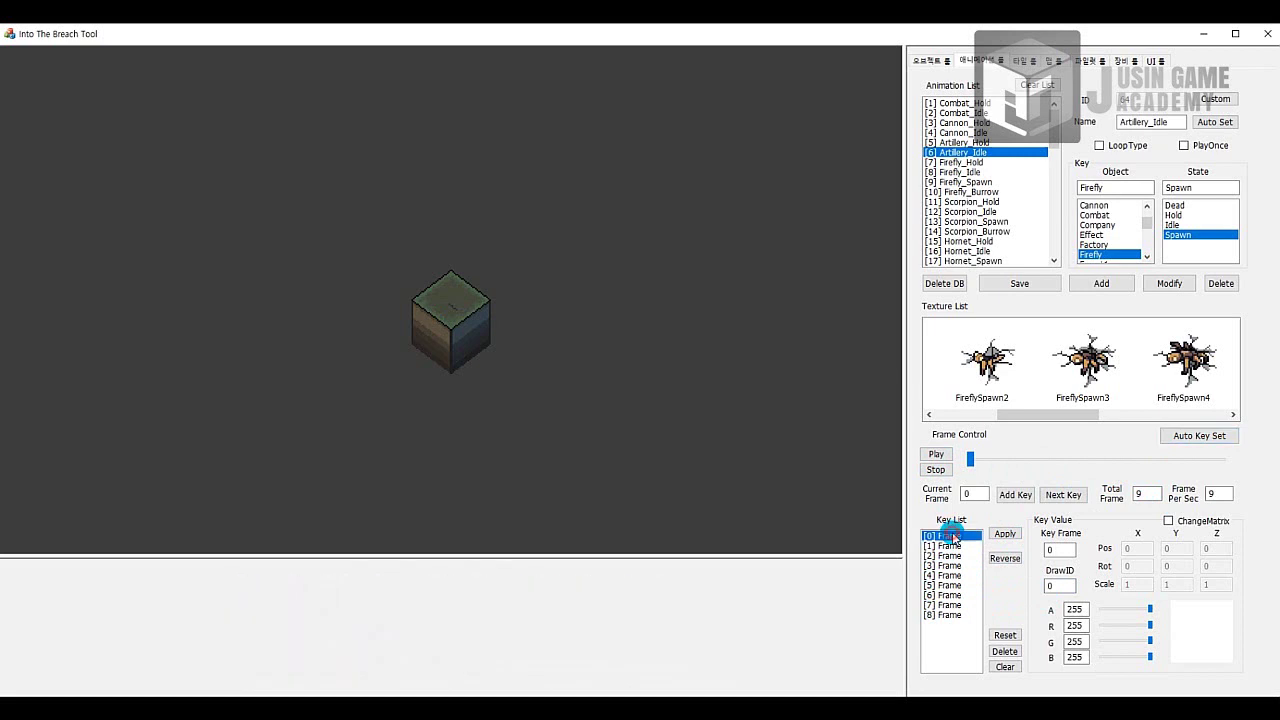
{"action": "left_click", "coordinate": [950, 546]}
{"action": "left_click", "coordinate": [950, 556]}
{"action": "left_click", "coordinate": [950, 566]}
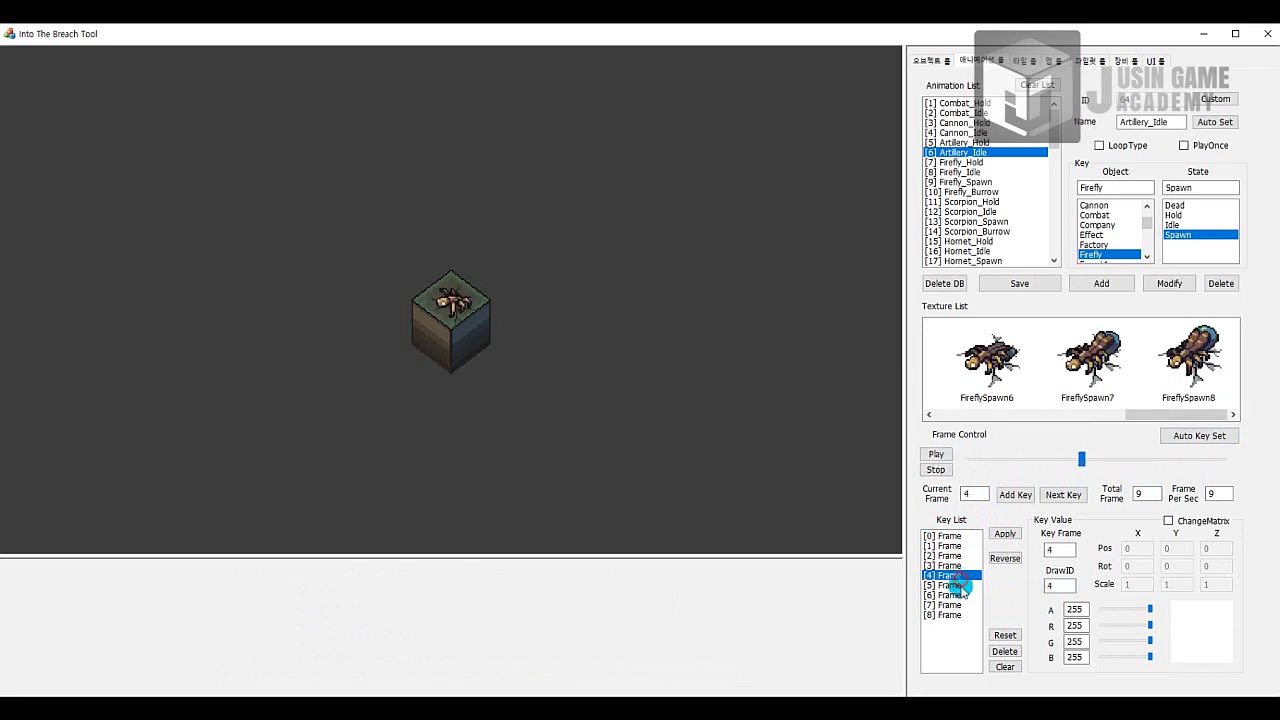
{"action": "left_click", "coordinate": [950, 595]}
{"action": "left_click", "coordinate": [963, 605]}
{"action": "left_click", "coordinate": [962, 615]}
Enable ChangeMatrix on key frame 0, apply a Y position of -50, and play the animation.
{"action": "left_click", "coordinate": [955, 536]}
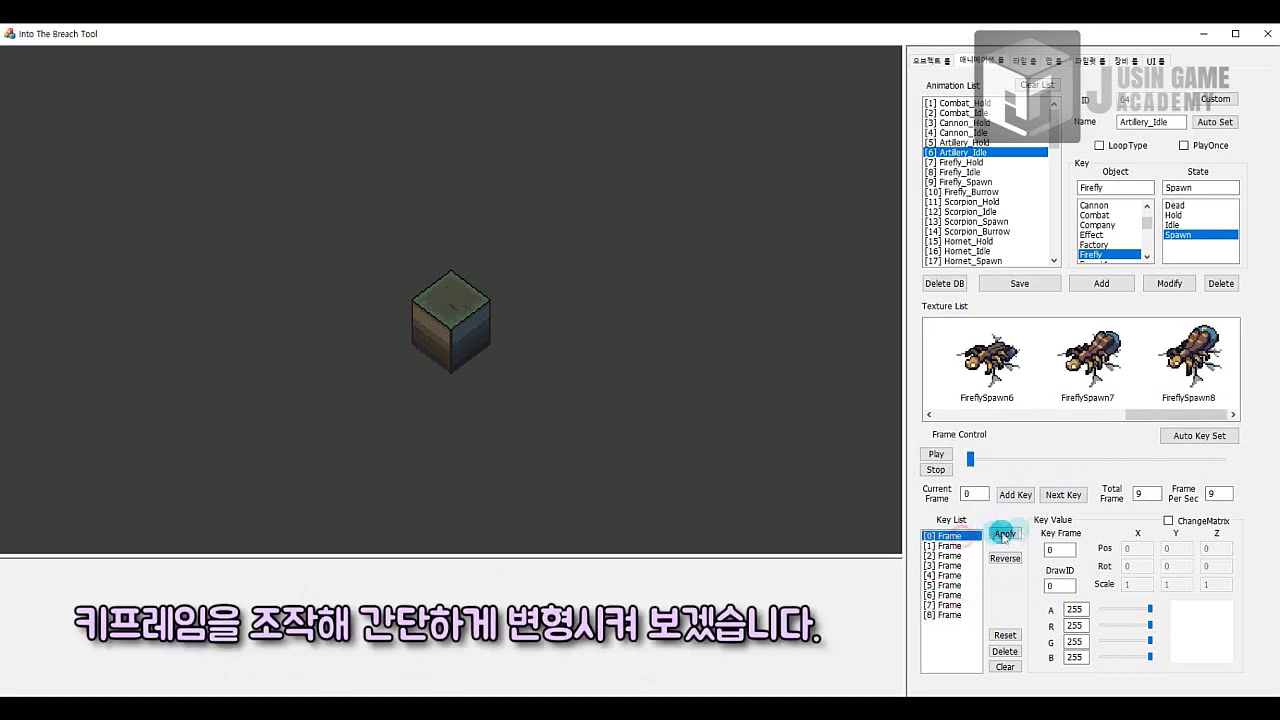
{"action": "left_click", "coordinate": [1170, 522]}
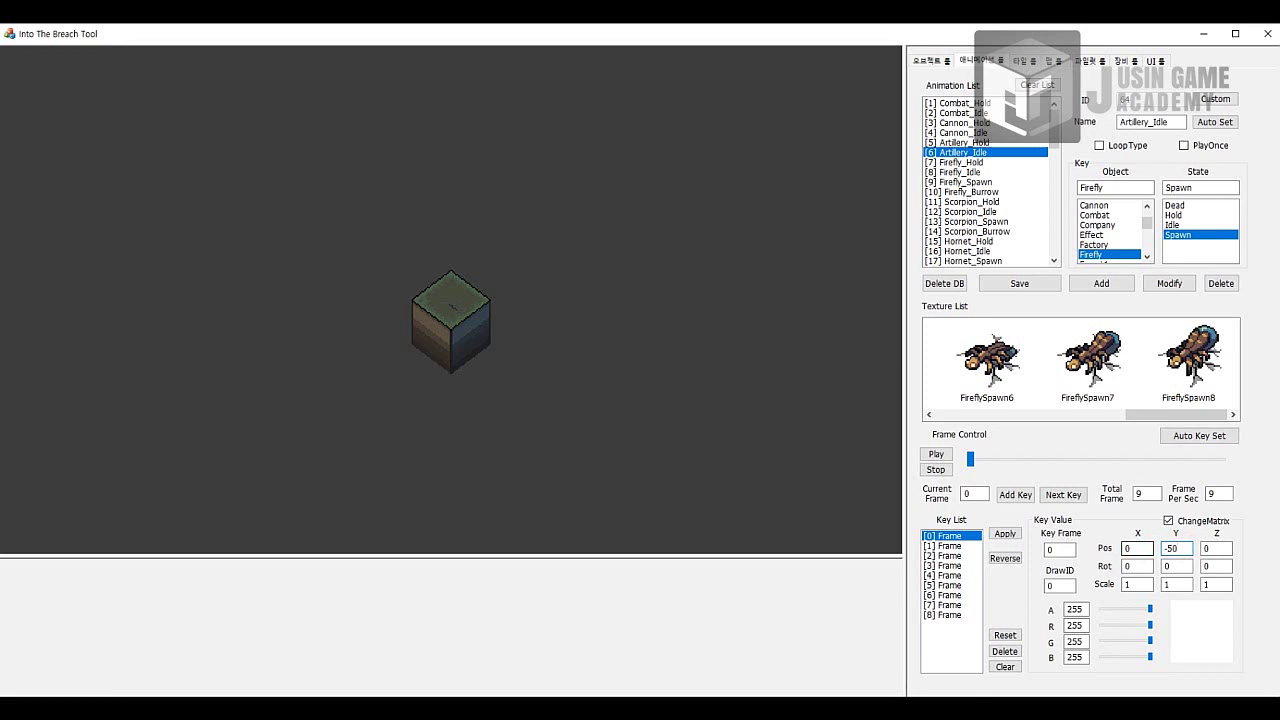
{"action": "left_click", "coordinate": [1006, 536]}
{"action": "left_click", "coordinate": [938, 458]}
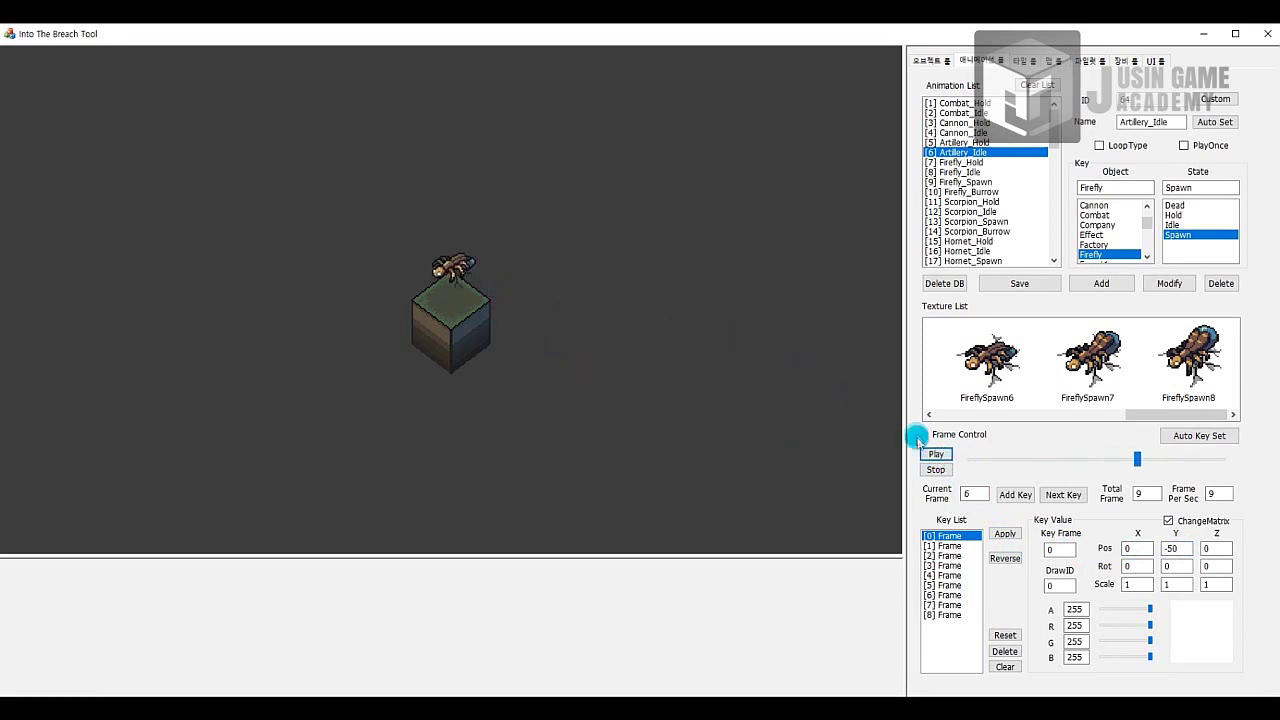
Enable ChangeMatrix on key frame 5, apply a Y position of 50, and preview the animation.
{"action": "left_click", "coordinate": [955, 545]}
{"action": "left_click", "coordinate": [950, 555]}
{"action": "left_click", "coordinate": [950, 565]}
{"action": "left_click", "coordinate": [960, 545]}
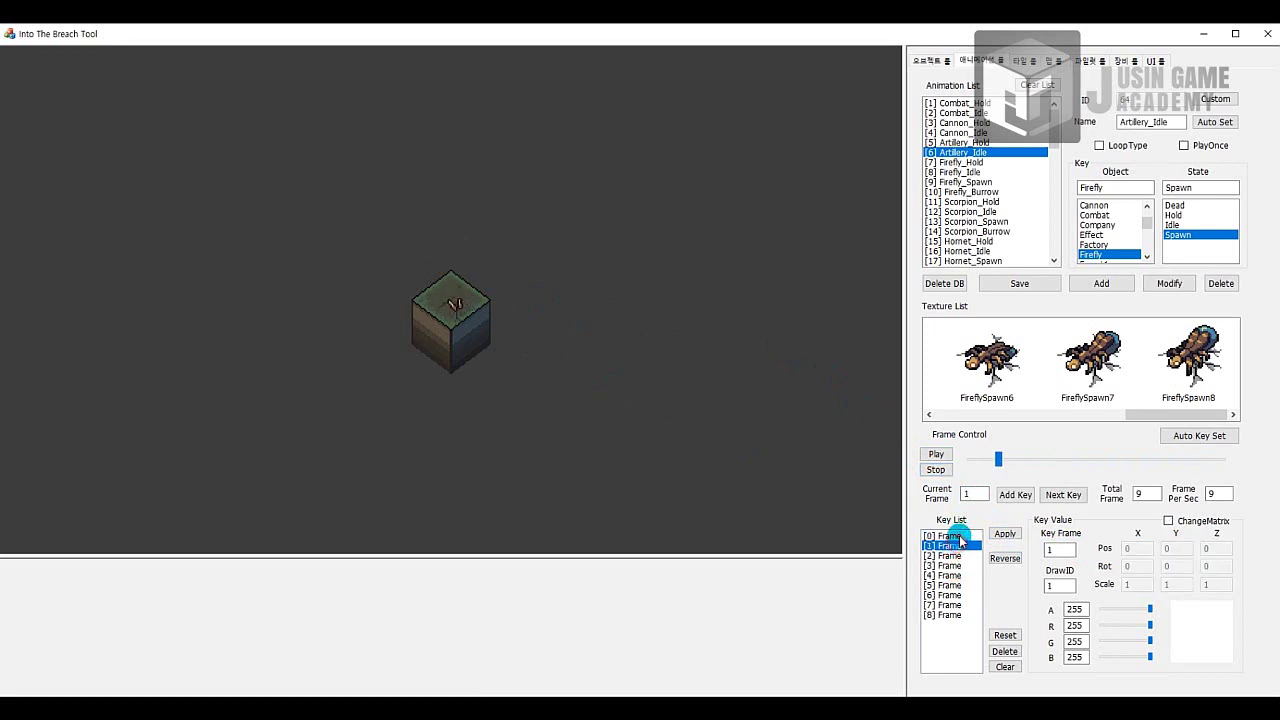
{"action": "left_click", "coordinate": [955, 555]}
{"action": "left_click", "coordinate": [955, 575]}
{"action": "left_click", "coordinate": [955, 585]}
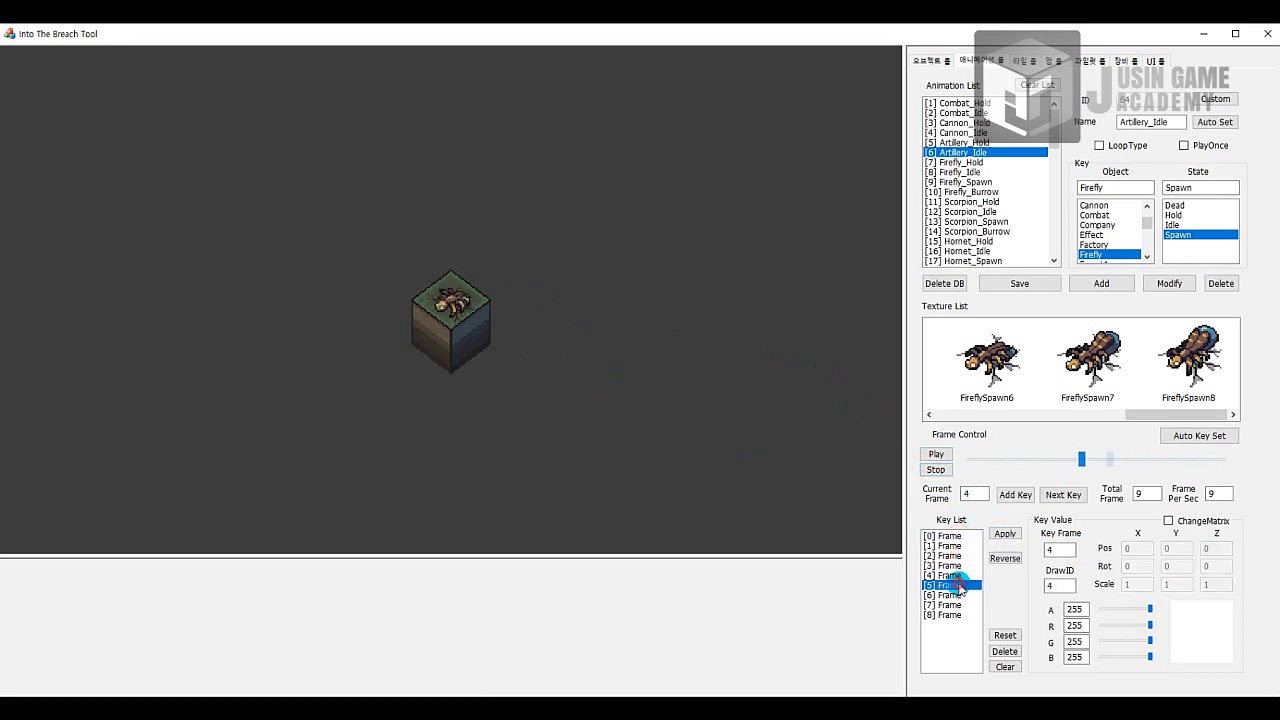
{"action": "left_click", "coordinate": [1168, 522]}
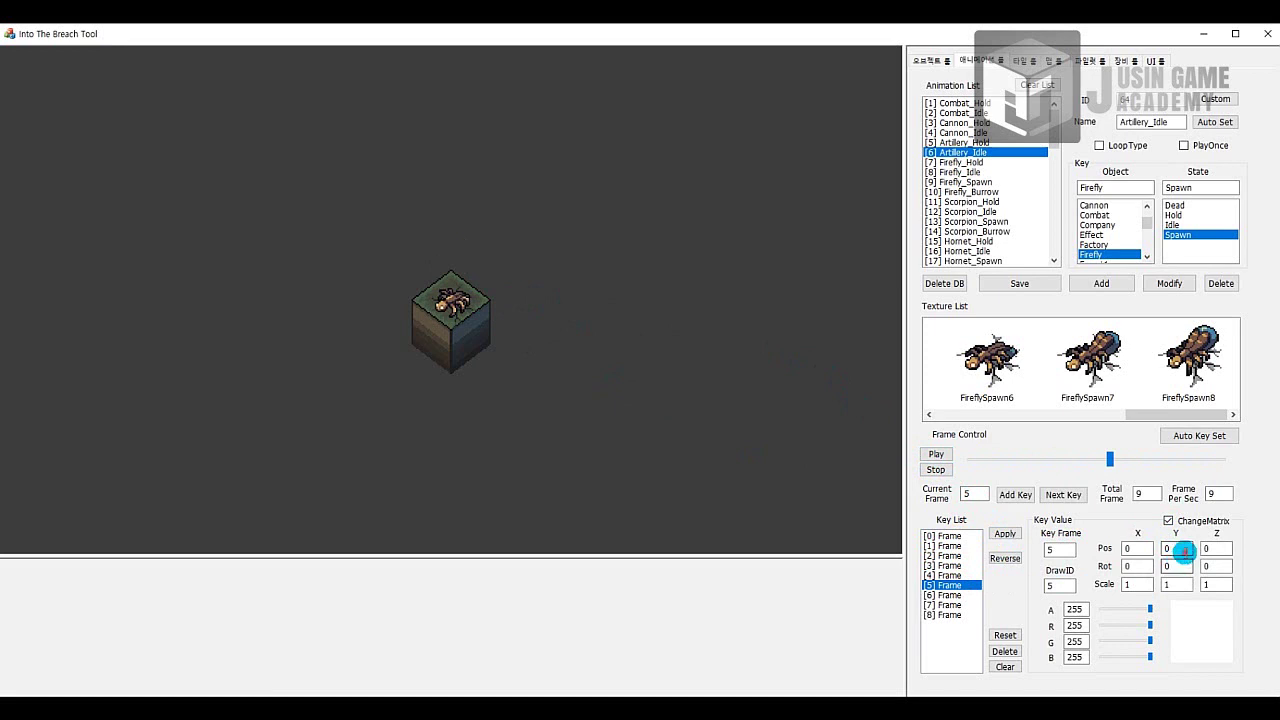
{"action": "double_click", "coordinate": [1180, 549]}
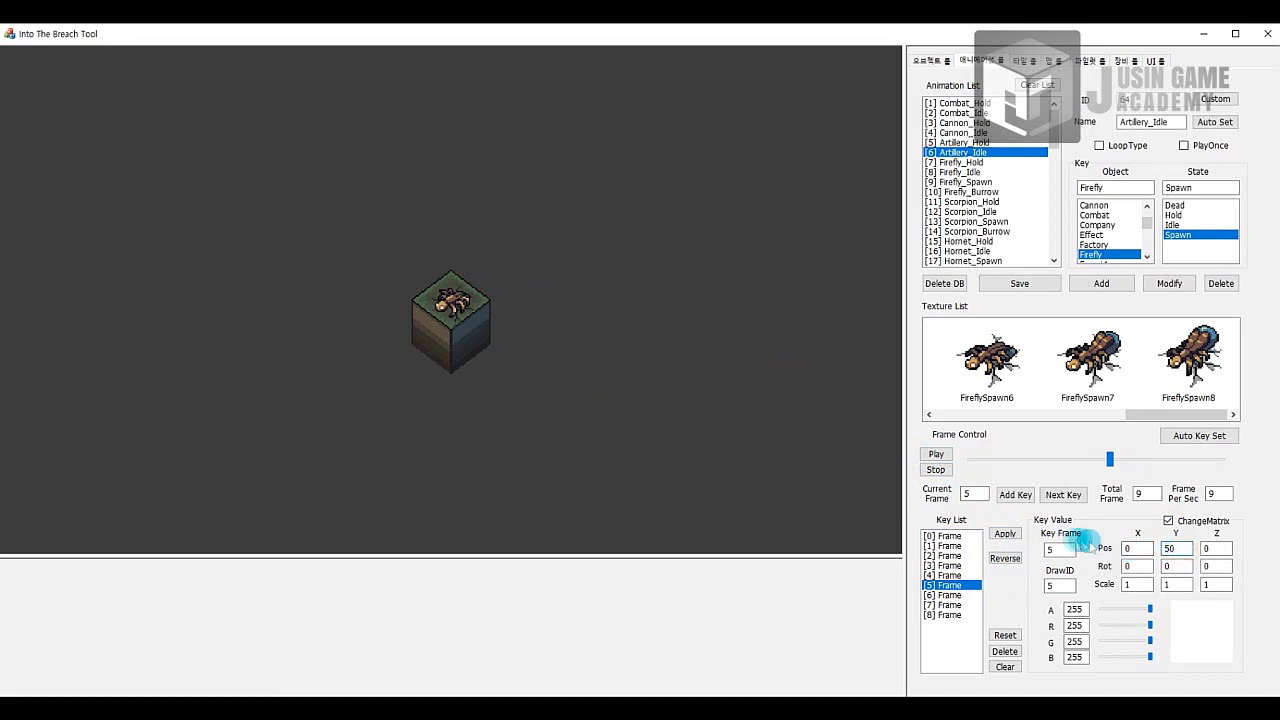
{"action": "left_click", "coordinate": [1006, 533]}
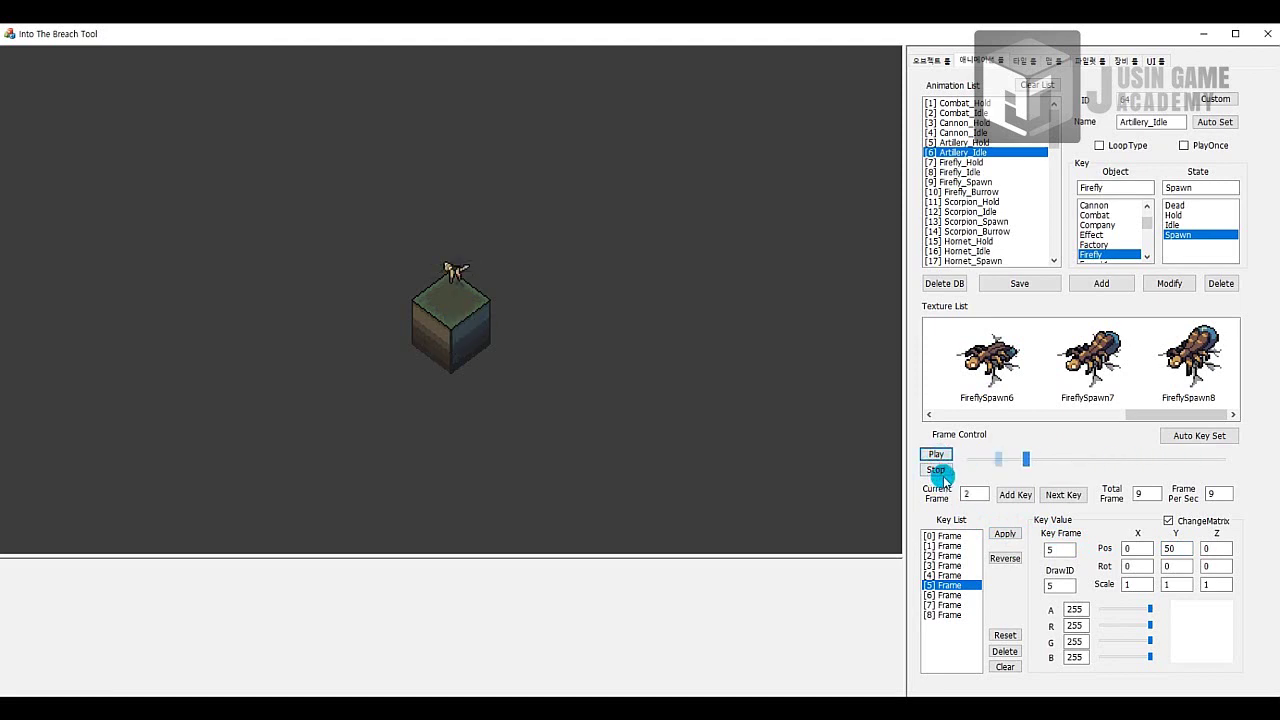
{"action": "left_click", "coordinate": [936, 469]}
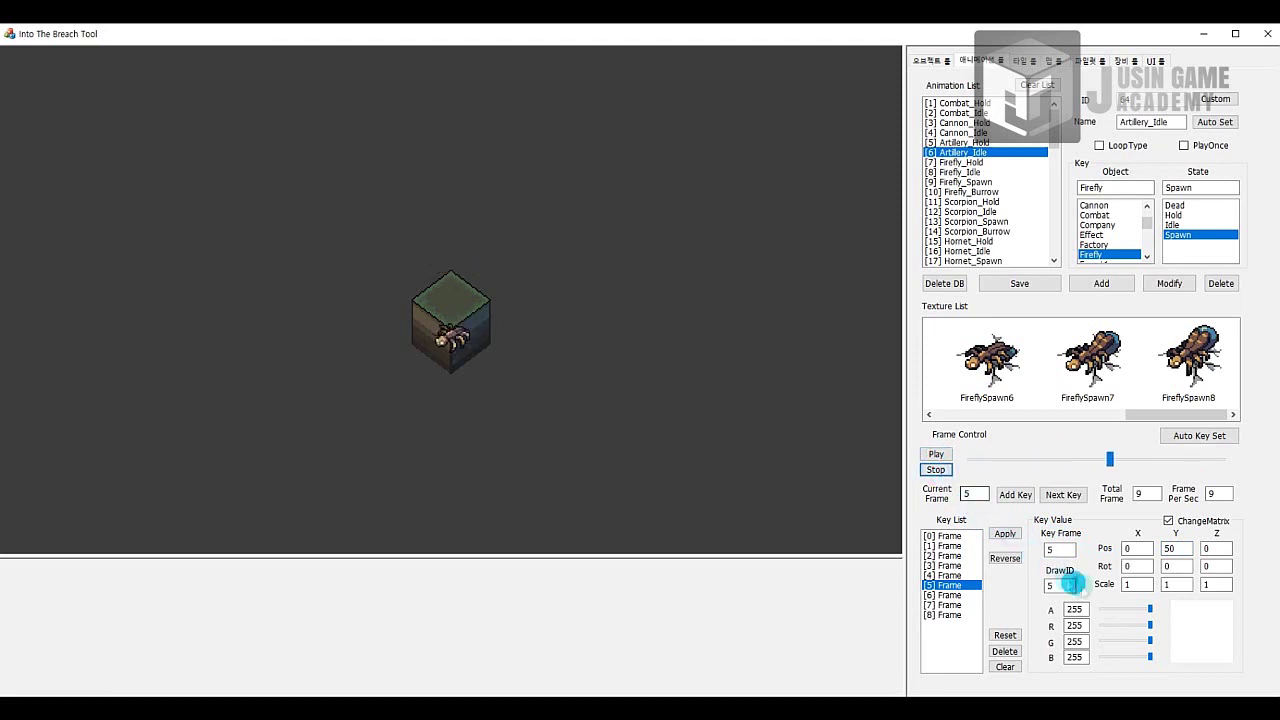
Set key frame 0's red value to 75 and apply a green value of 45 to key frame 1.
{"action": "left_click", "coordinate": [966, 536]}
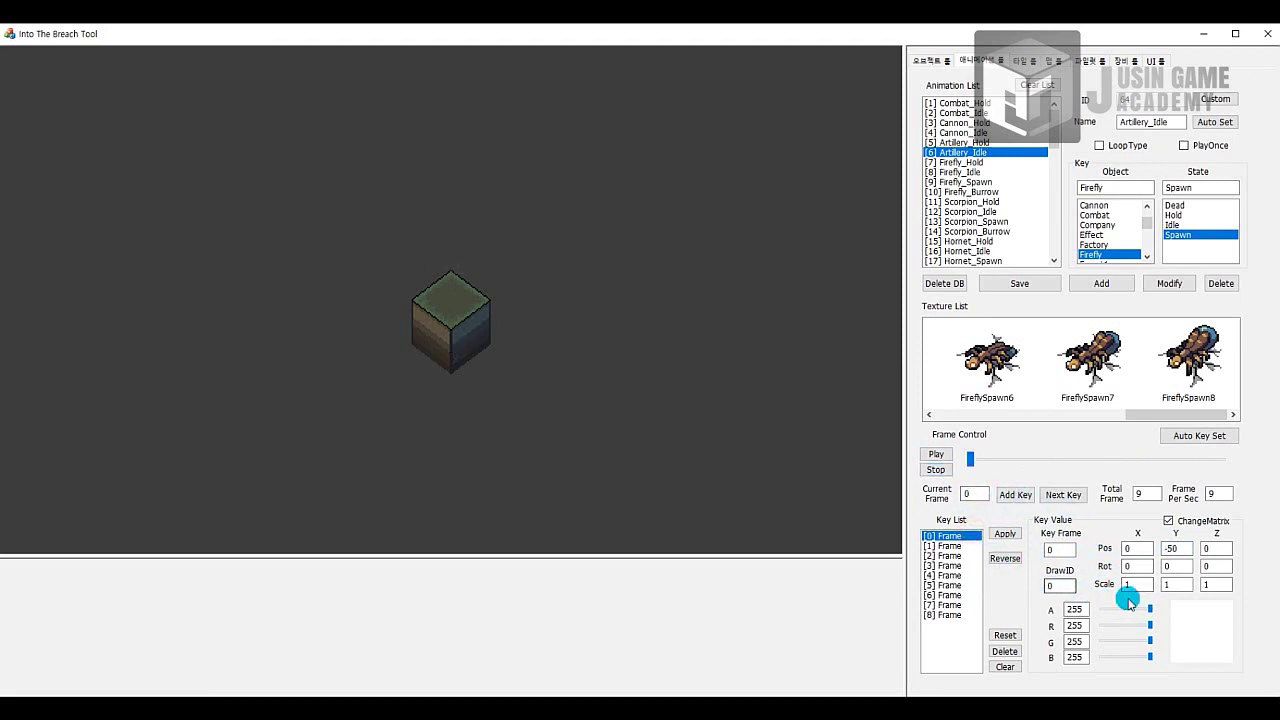
{"action": "left_click_drag", "start_coordinate": [1148, 625], "coordinate": [1115, 626]}
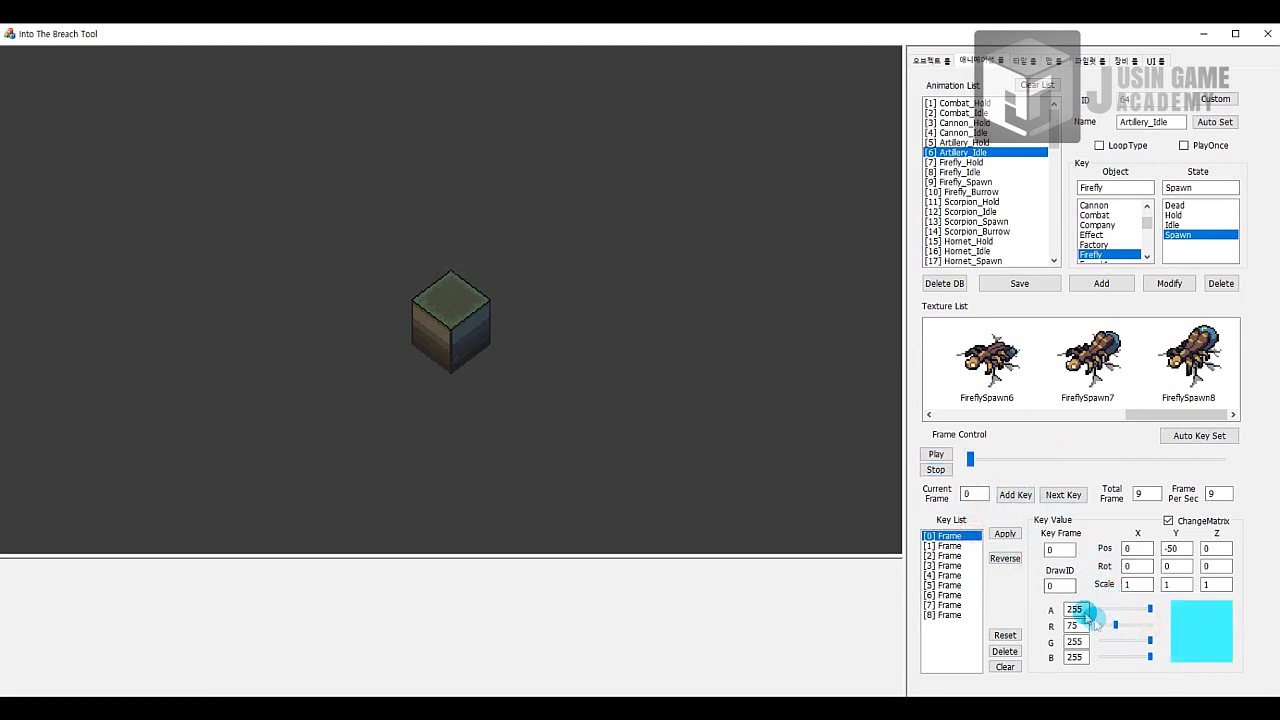
{"action": "left_click", "coordinate": [945, 546]}
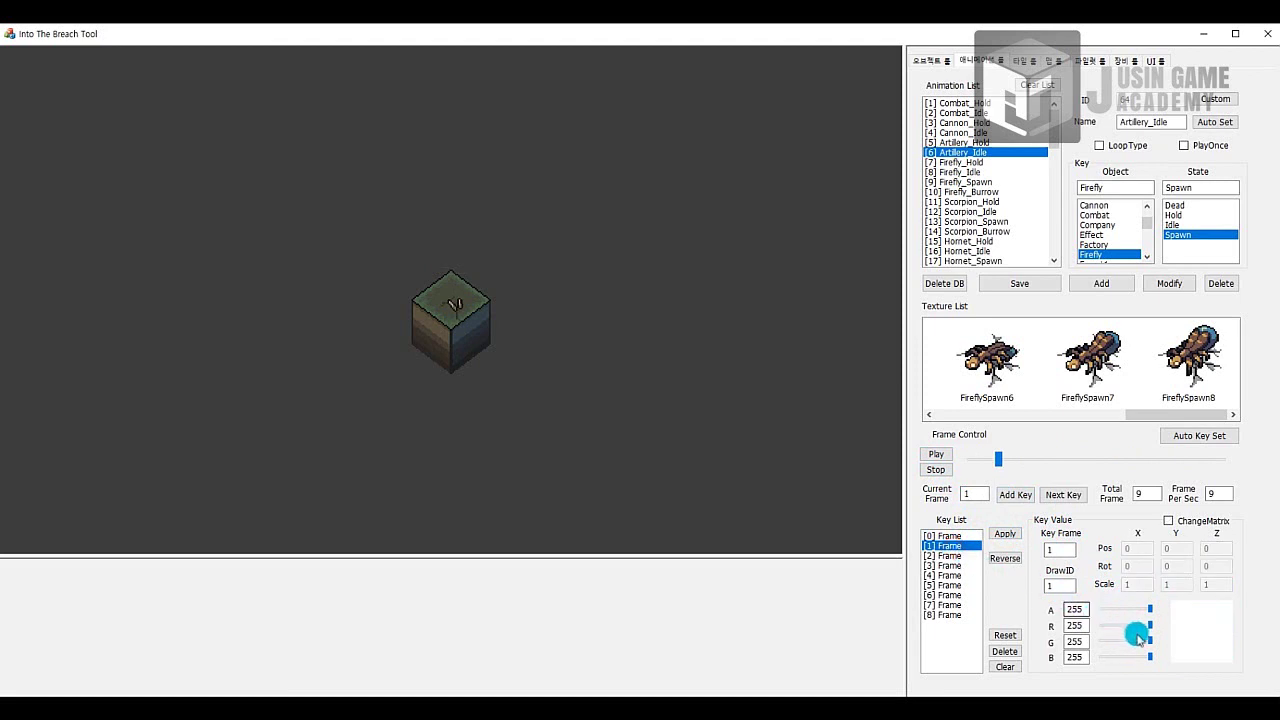
{"action": "left_click_drag", "start_coordinate": [1150, 641], "coordinate": [1106, 647]}
{"action": "left_click", "coordinate": [1019, 556]}
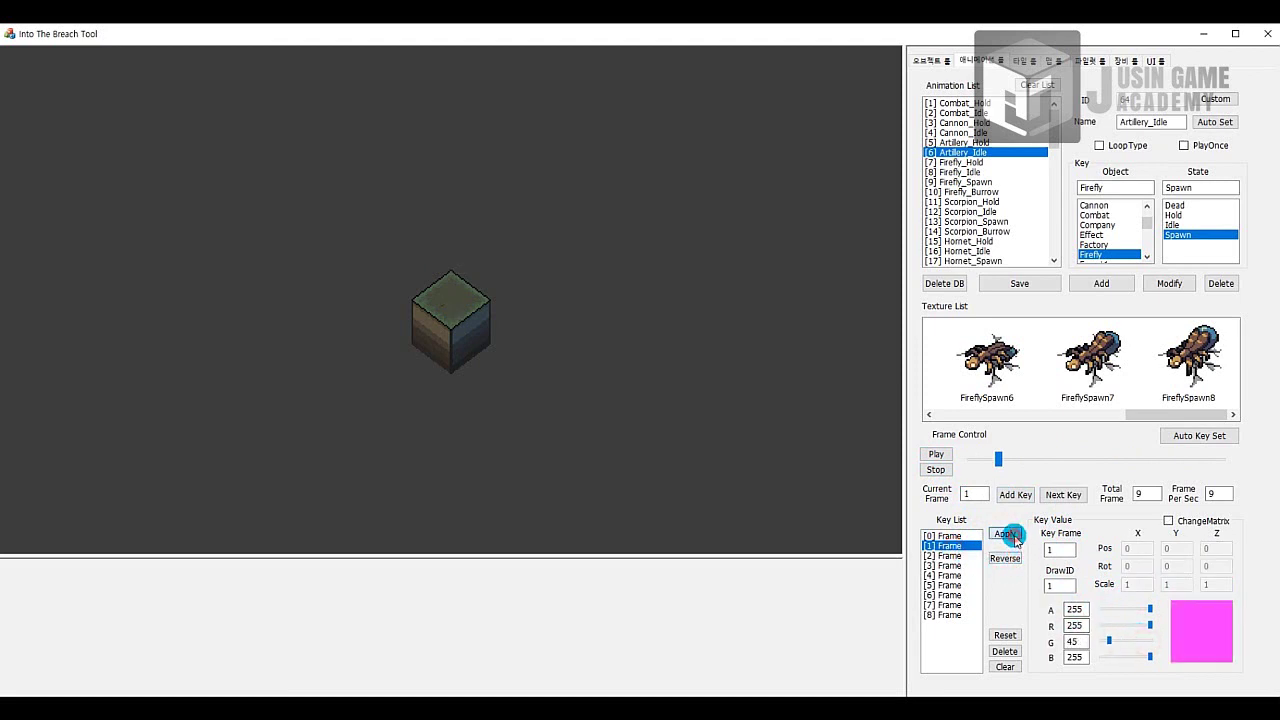
Apply a blue value of 55 to key frame 4.
{"action": "left_click", "coordinate": [945, 575]}
{"action": "left_click", "coordinate": [1151, 610]}
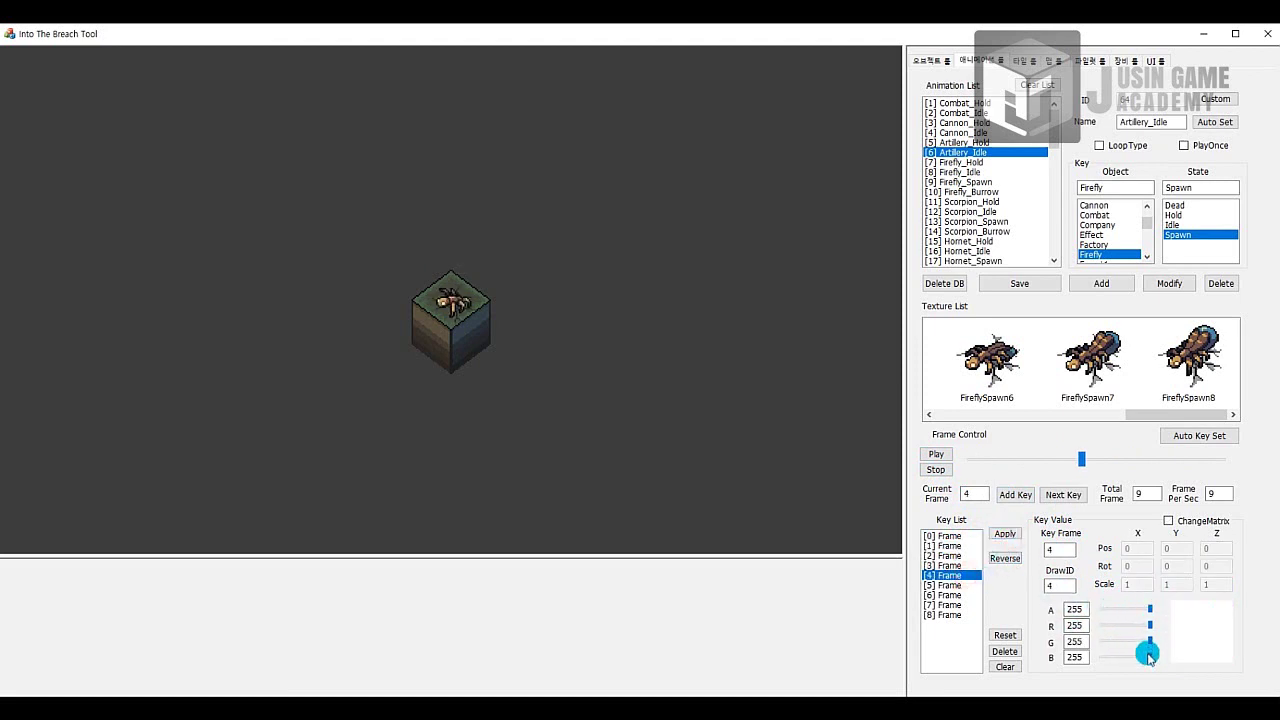
{"action": "left_click_drag", "start_coordinate": [1147, 655], "coordinate": [1111, 656]}
{"action": "left_click", "coordinate": [1032, 545]}
Apply a green value of 55 and a blue value of 69 to key frame 7, and preview the animation.
{"action": "left_click", "coordinate": [945, 605]}
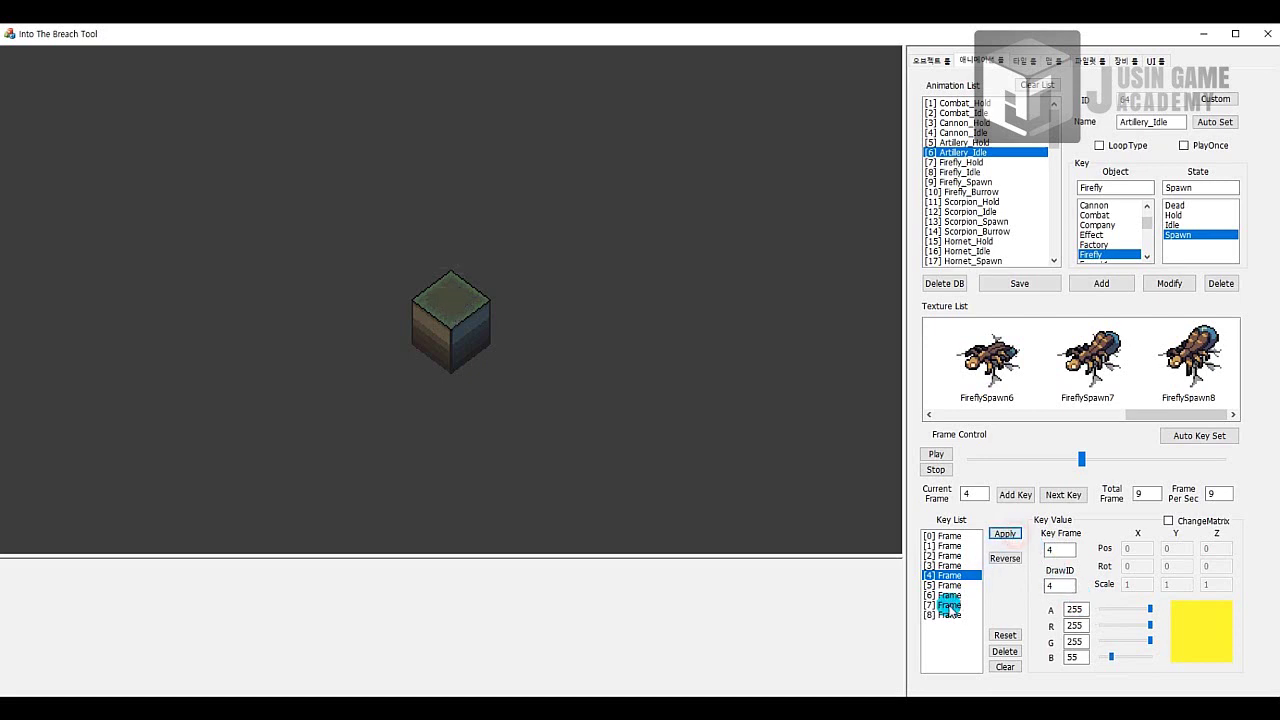
{"action": "left_click", "coordinate": [1143, 641]}
{"action": "left_click_drag", "start_coordinate": [1149, 641], "coordinate": [1114, 656]}
{"action": "left_click", "coordinate": [1006, 536]}
{"action": "left_click", "coordinate": [937, 470]}
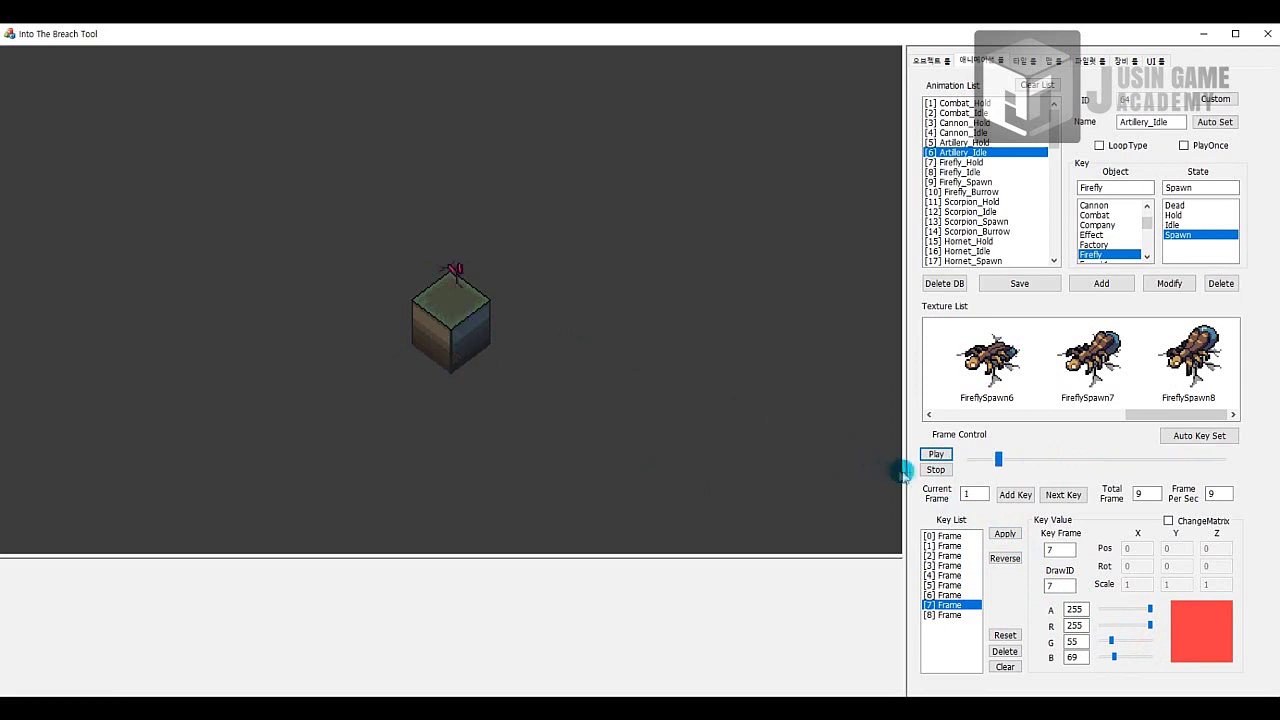
{"action": "left_click", "coordinate": [936, 469]}
{"action": "left_click", "coordinate": [936, 454]}
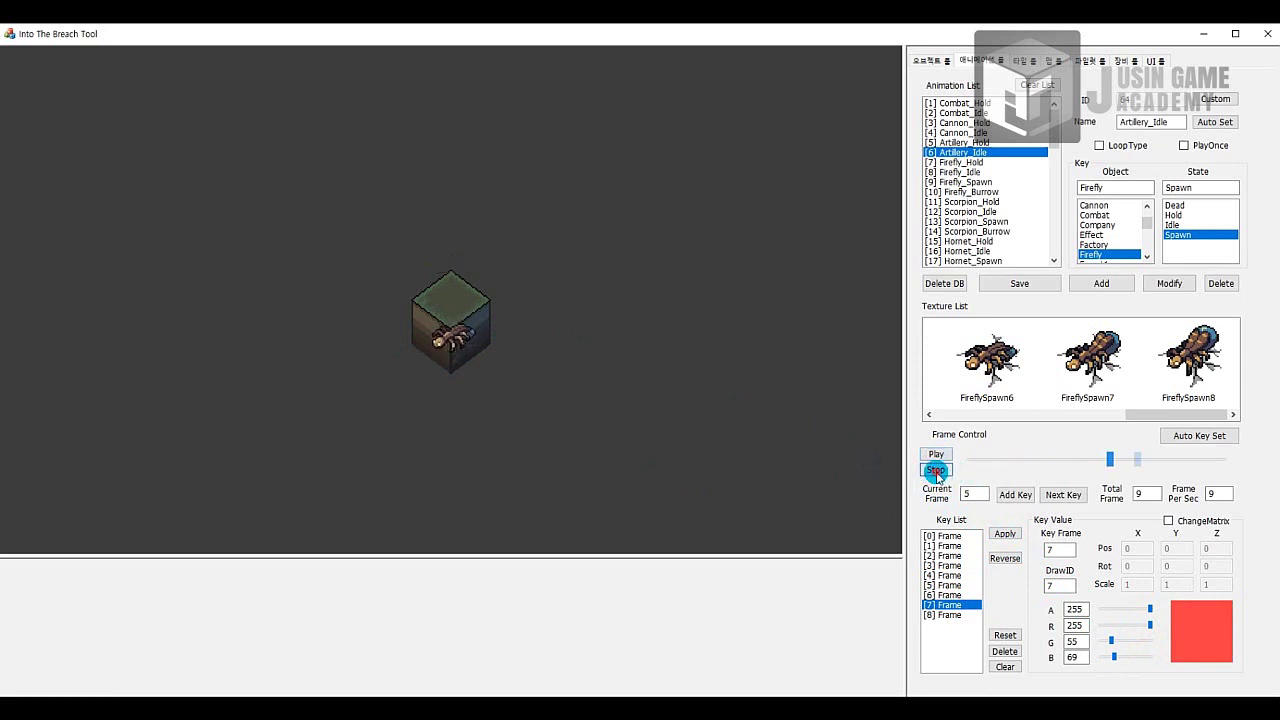
Add and save the animation as Firefly_Spawn with PlayOnce enabled, and preview it.
{"action": "left_click", "coordinate": [1188, 436]}
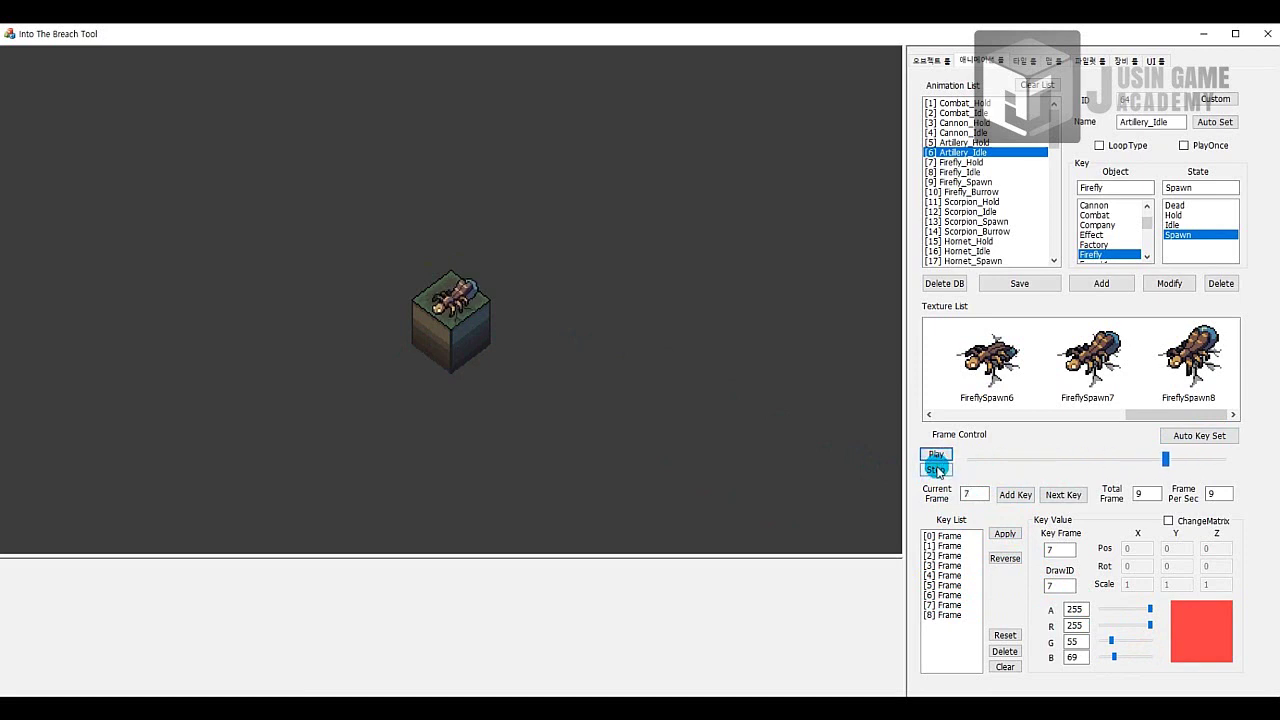
{"action": "left_click", "coordinate": [964, 540]}
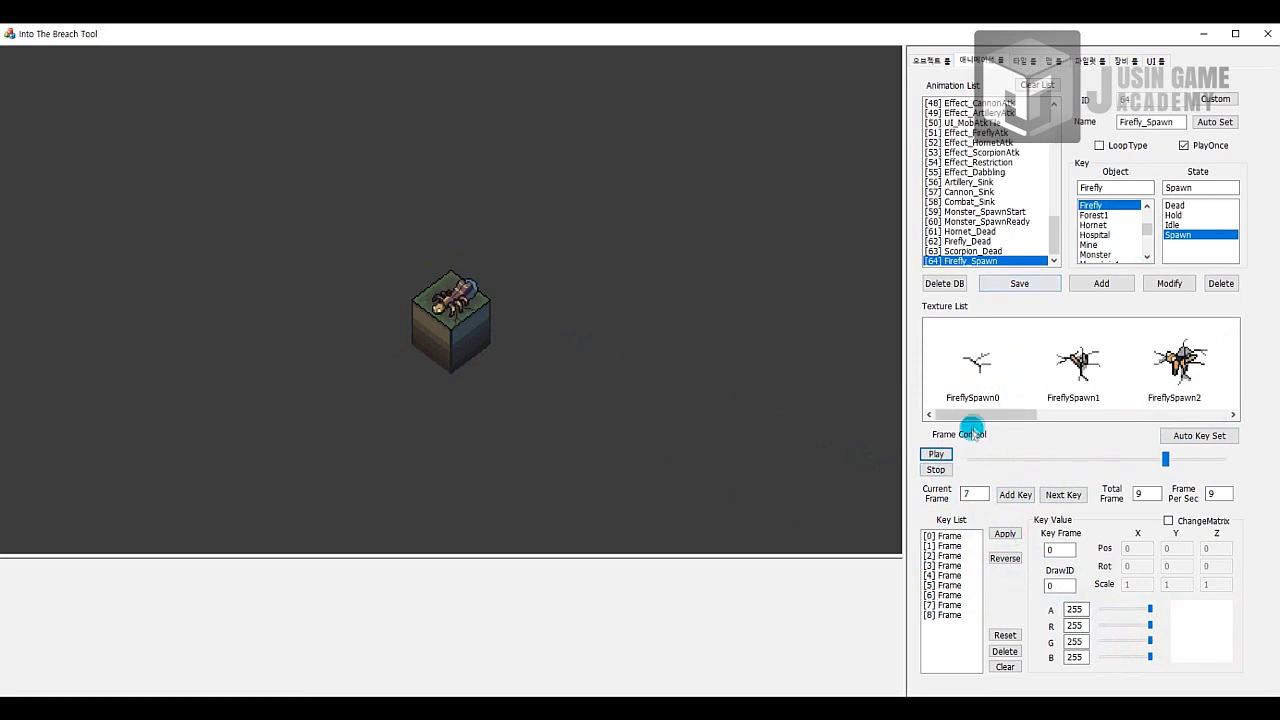
{"action": "left_click", "coordinate": [936, 470]}
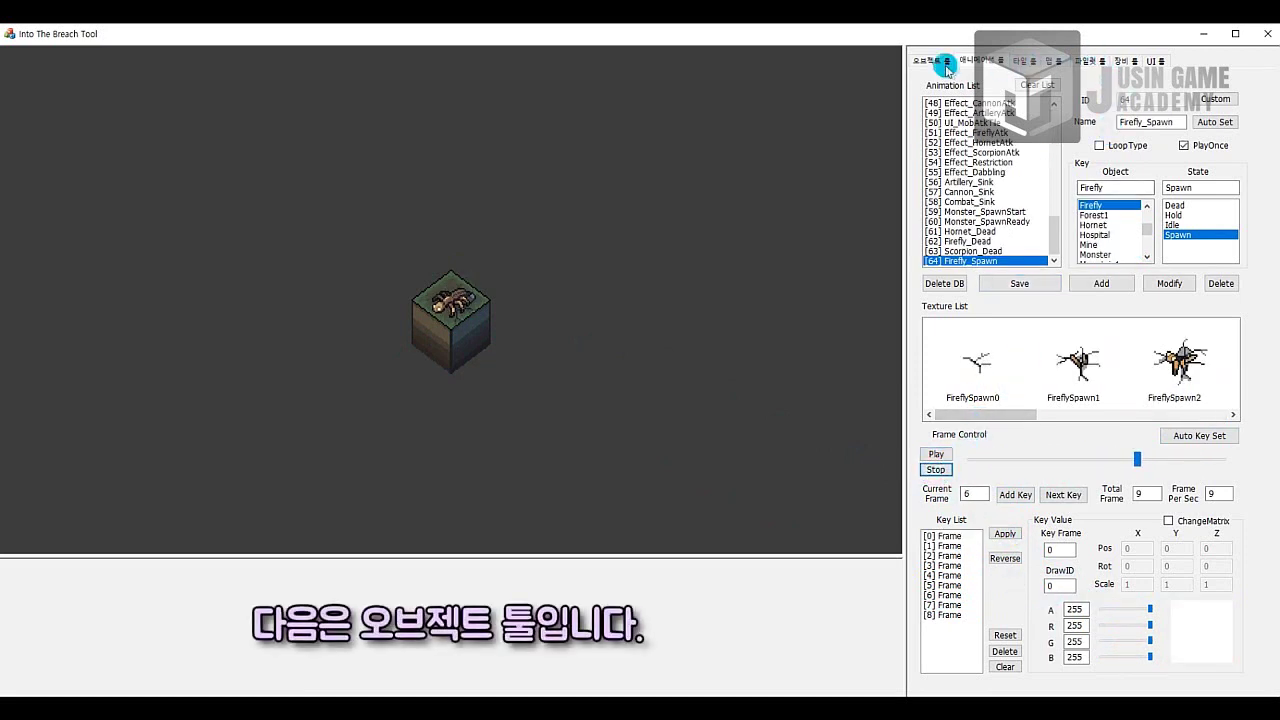
Switch to the object tool's unit editor, review the Artillery unit, and load the Combat unit.
{"action": "left_click", "coordinate": [940, 62]}
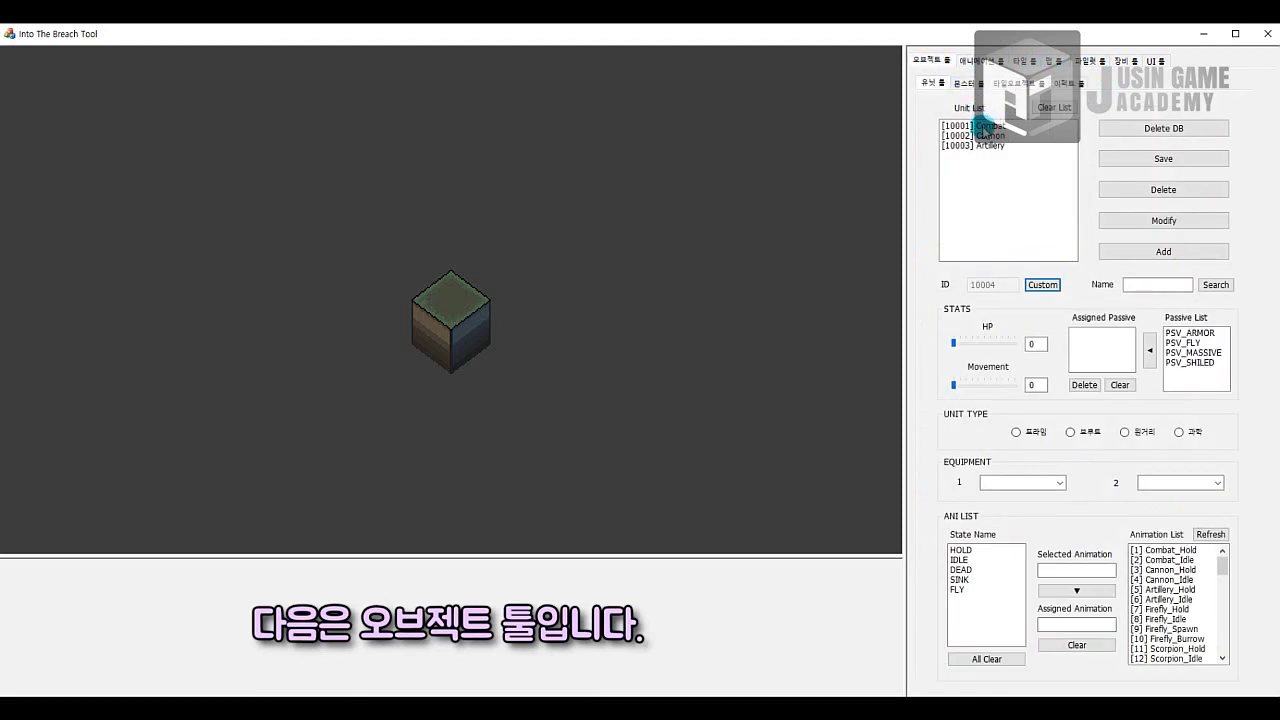
{"action": "left_click", "coordinate": [985, 126]}
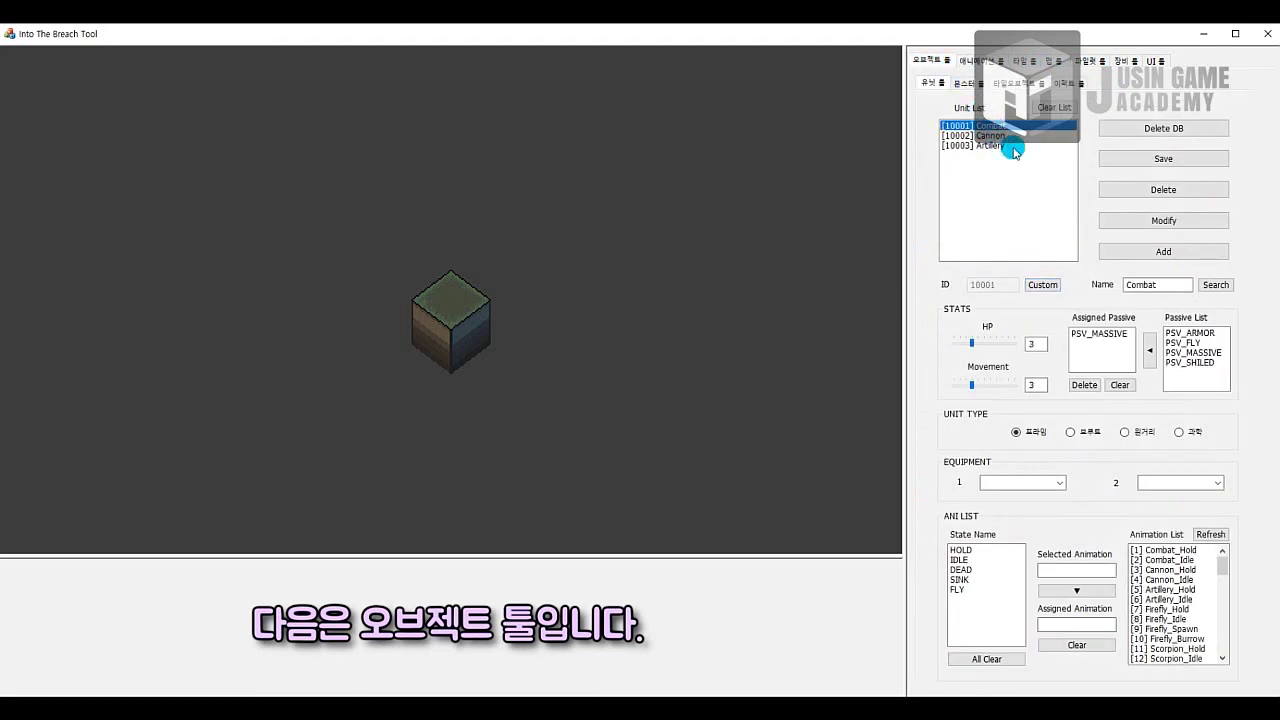
{"action": "left_click", "coordinate": [1018, 147]}
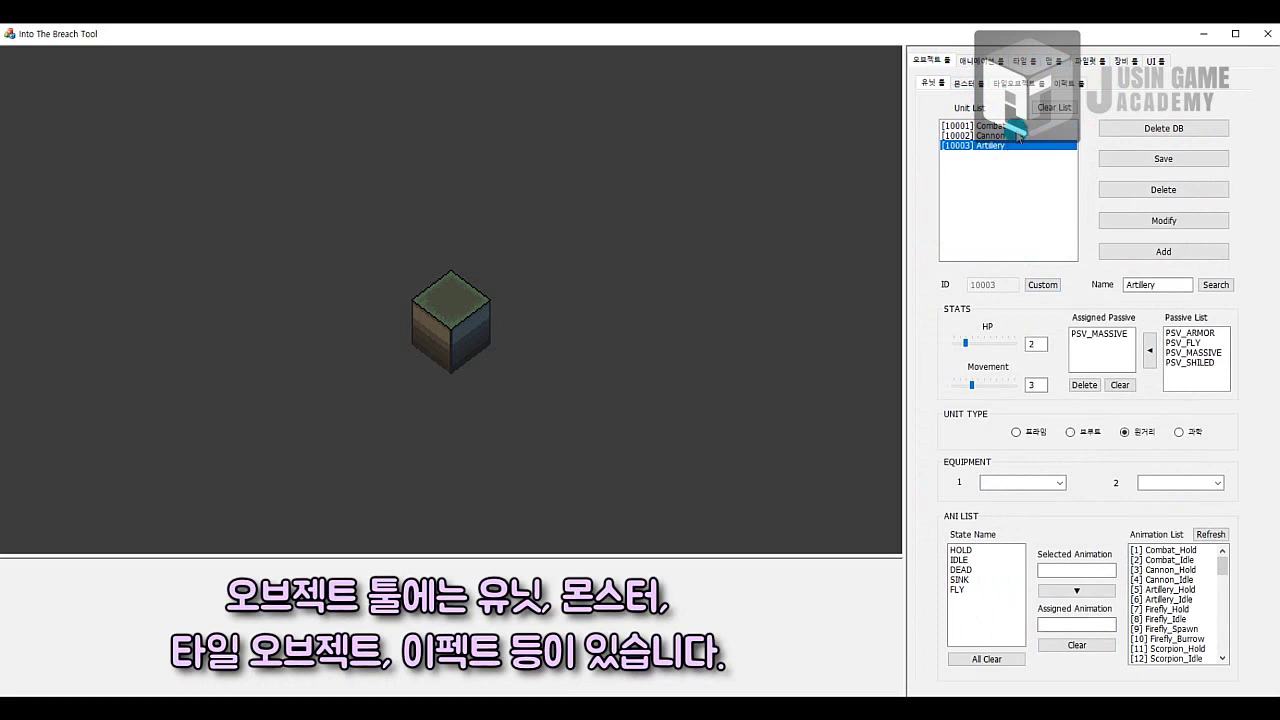
{"action": "left_click", "coordinate": [1016, 126]}
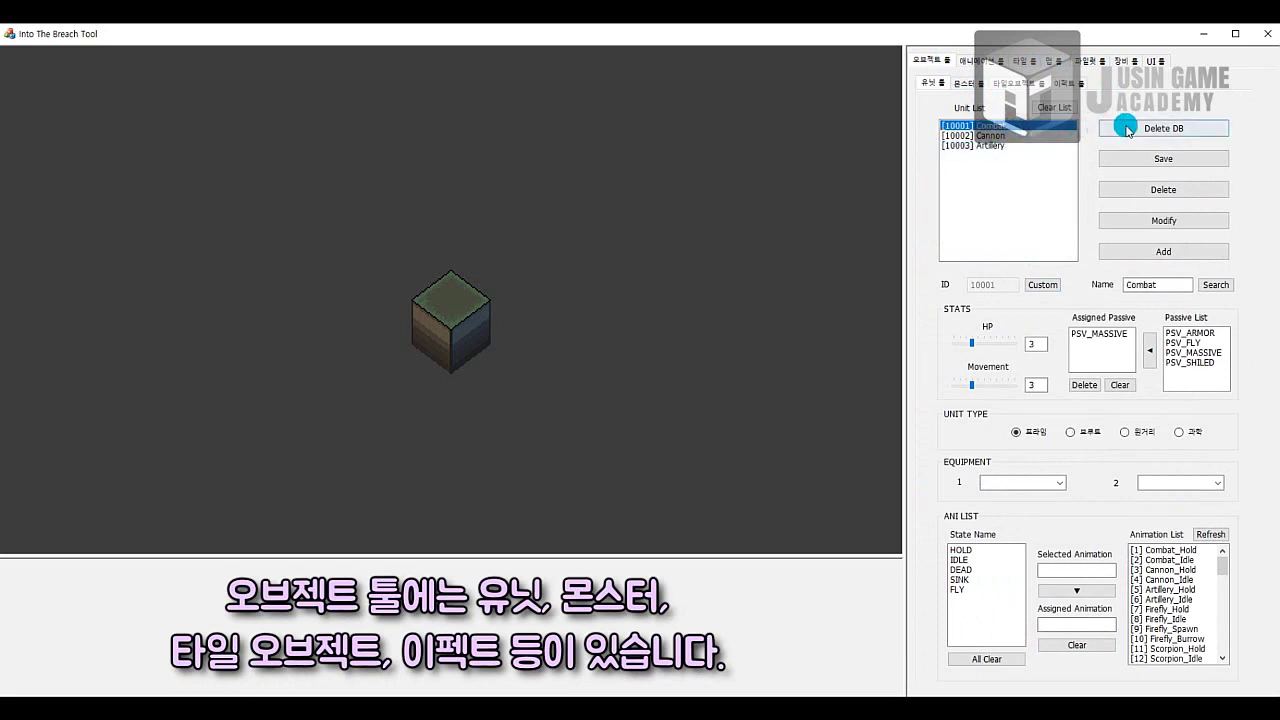
Start a new unit entry with ID 10004 and name it Test.
{"action": "left_click", "coordinate": [1043, 284]}
{"action": "double_click", "coordinate": [1145, 285]}
{"action": "left_click_drag", "start_coordinate": [1183, 285], "coordinate": [1122, 285]}
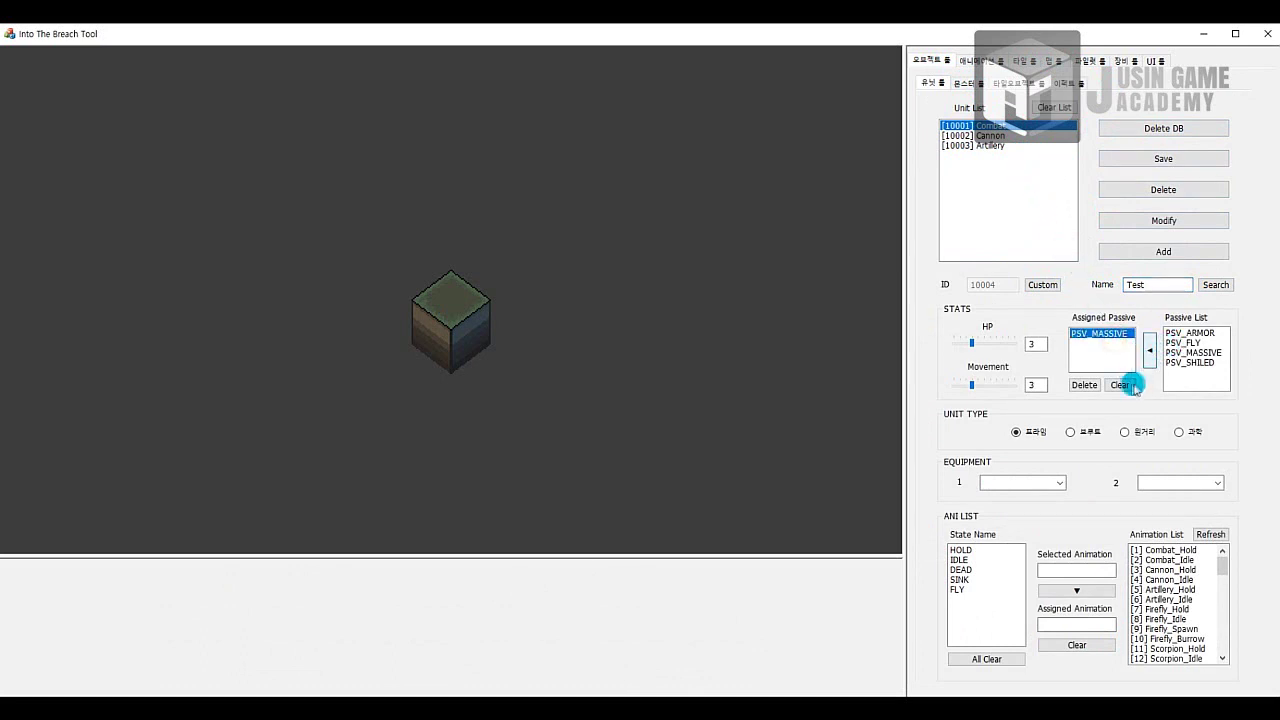
Replace the assigned passives with PSV_ARMOR and PSV_SHILED, and set HP 8, Movement 5 and unit type 과학.
{"action": "left_click", "coordinate": [1119, 384]}
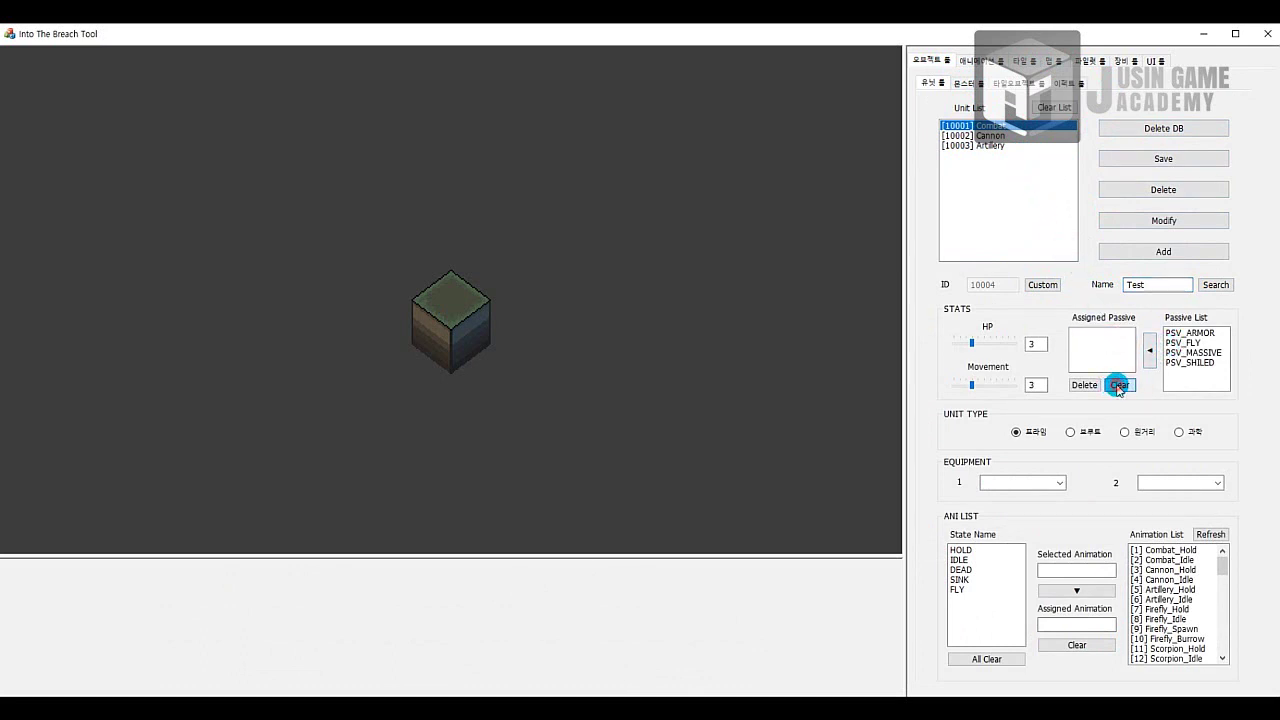
{"action": "left_click", "coordinate": [1197, 333]}
{"action": "left_click", "coordinate": [1193, 362]}
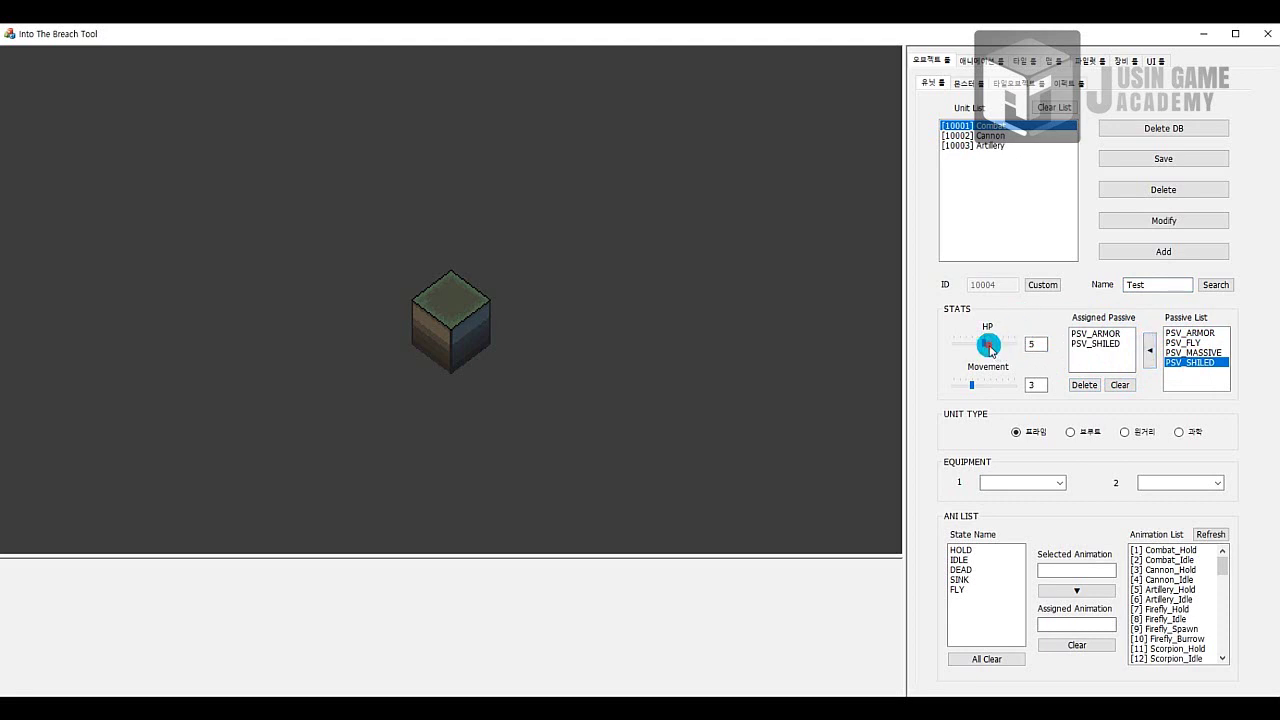
{"action": "left_click", "coordinate": [1003, 385]}
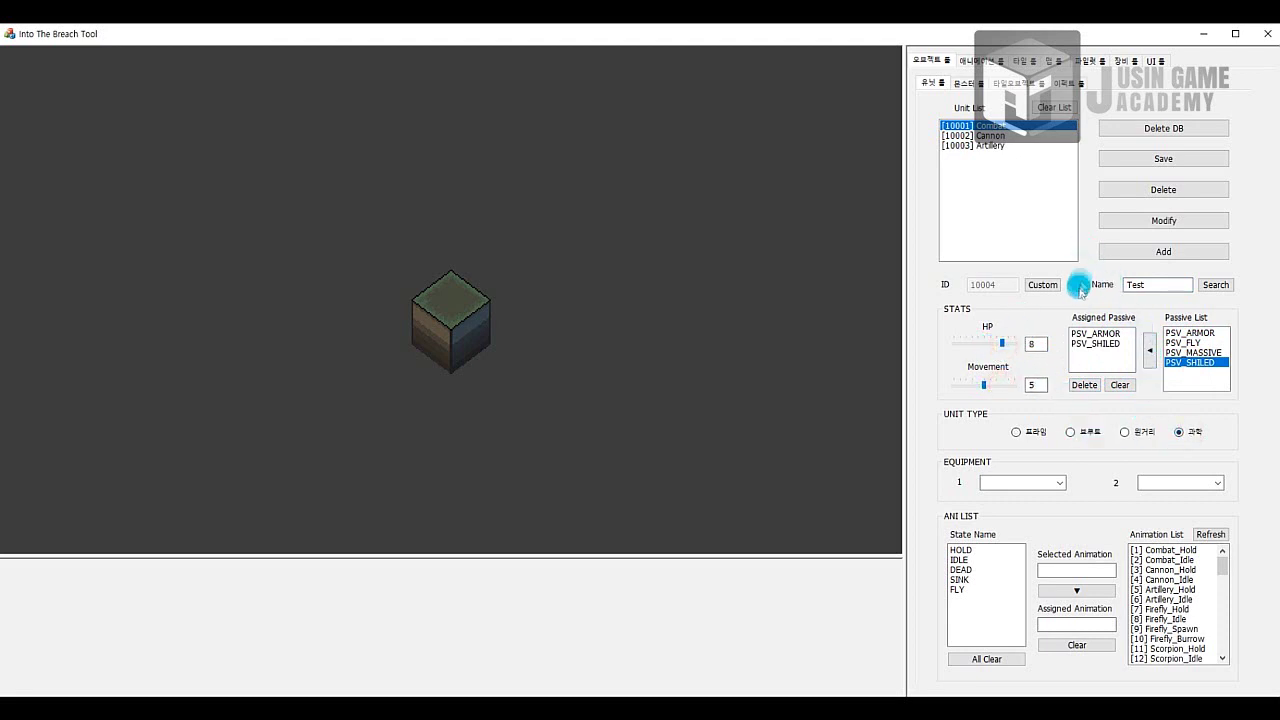
Check the animations assigned to the unit's states and clear all of the assignments.
{"action": "left_click", "coordinate": [1000, 560]}
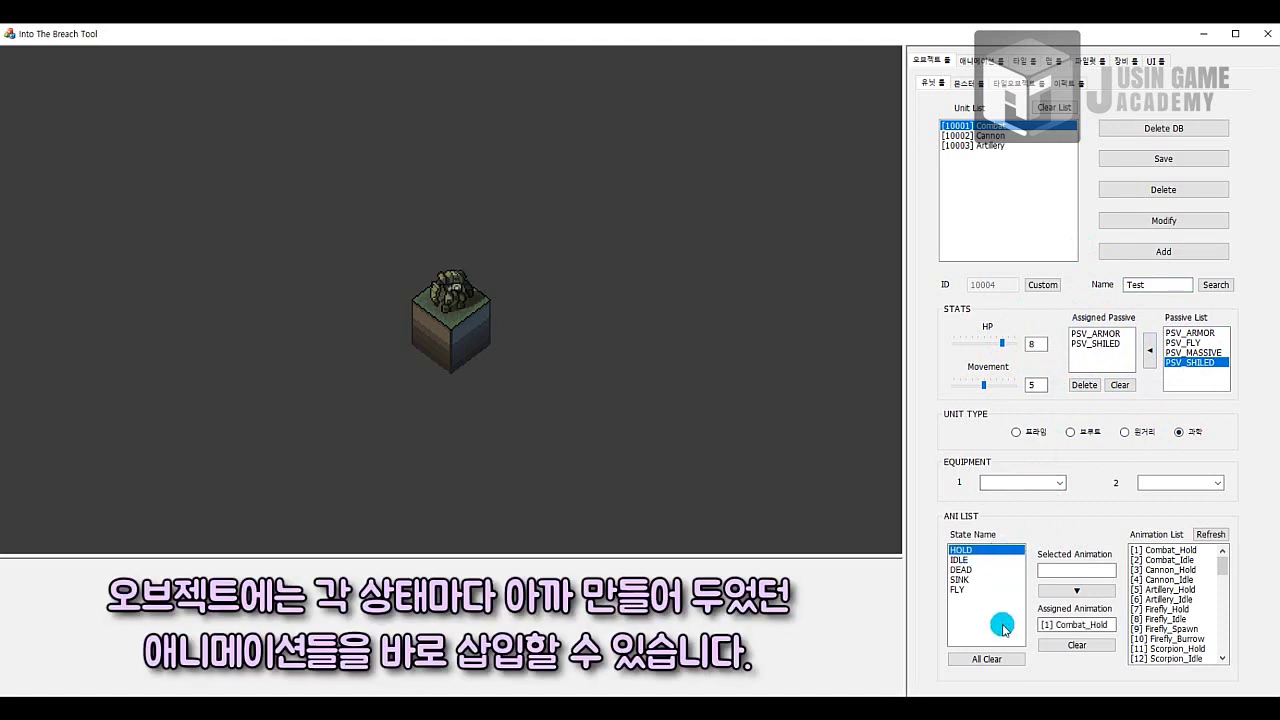
{"action": "left_click", "coordinate": [993, 570]}
{"action": "left_click", "coordinate": [993, 579]}
{"action": "left_click", "coordinate": [987, 660]}
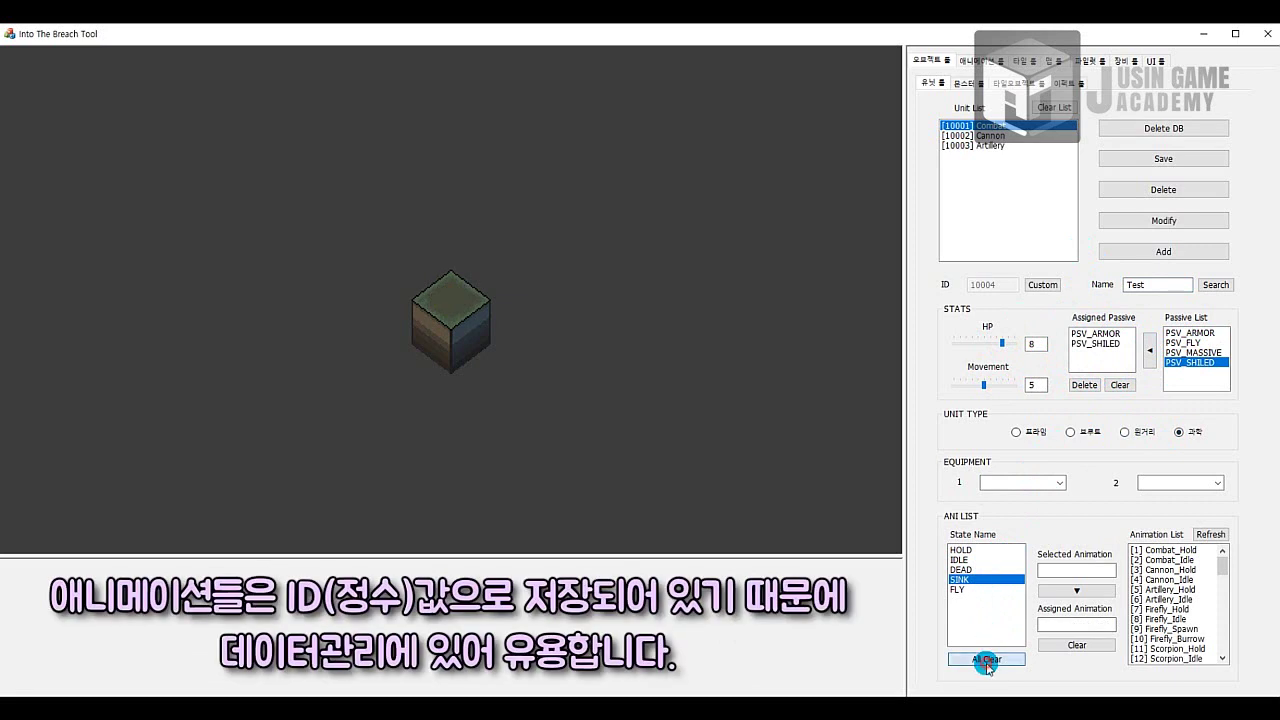
Assign the Artillery_Hold animation to the HOLD state.
{"action": "left_click", "coordinate": [972, 552]}
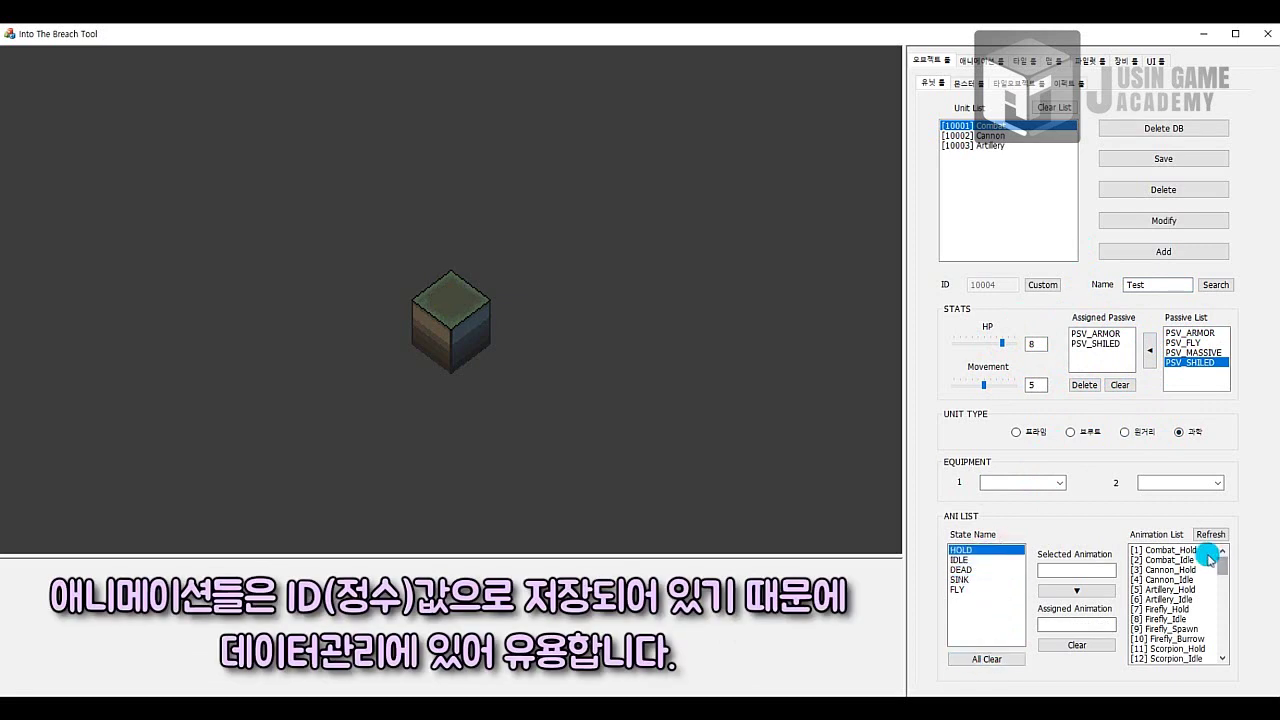
{"action": "left_click", "coordinate": [1170, 550]}
{"action": "left_click", "coordinate": [1170, 589]}
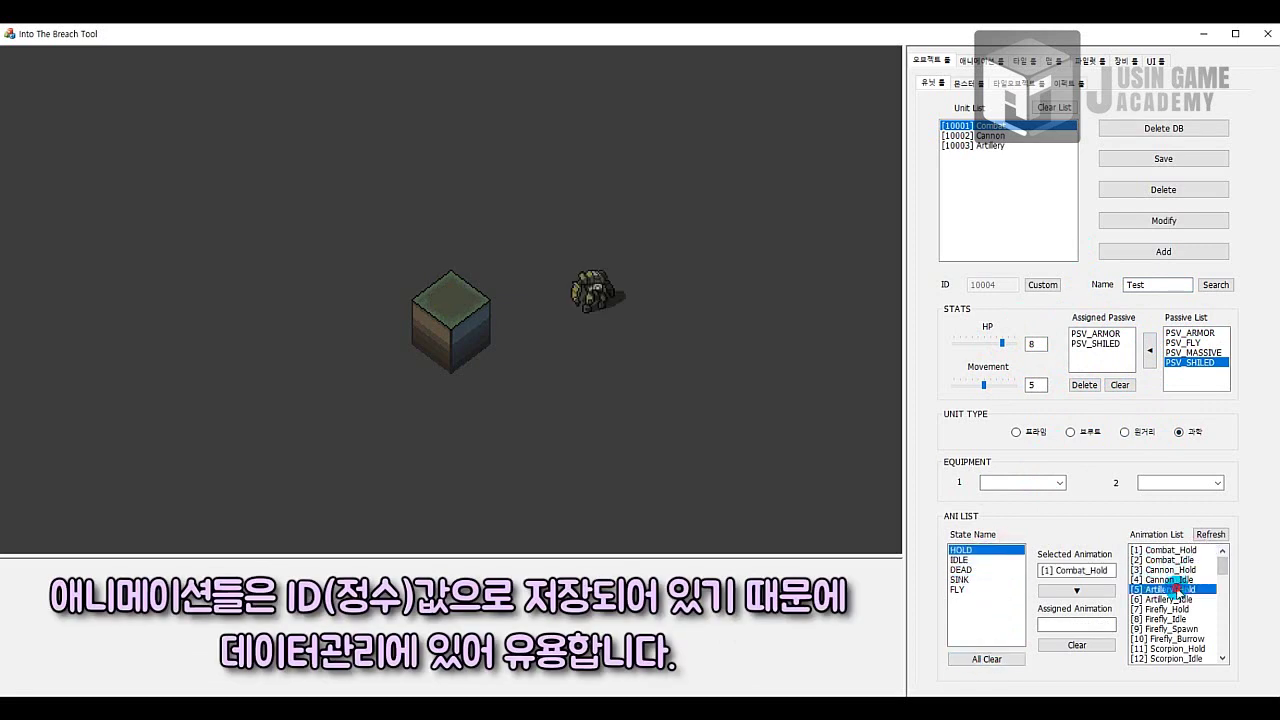
{"action": "left_click", "coordinate": [1076, 590]}
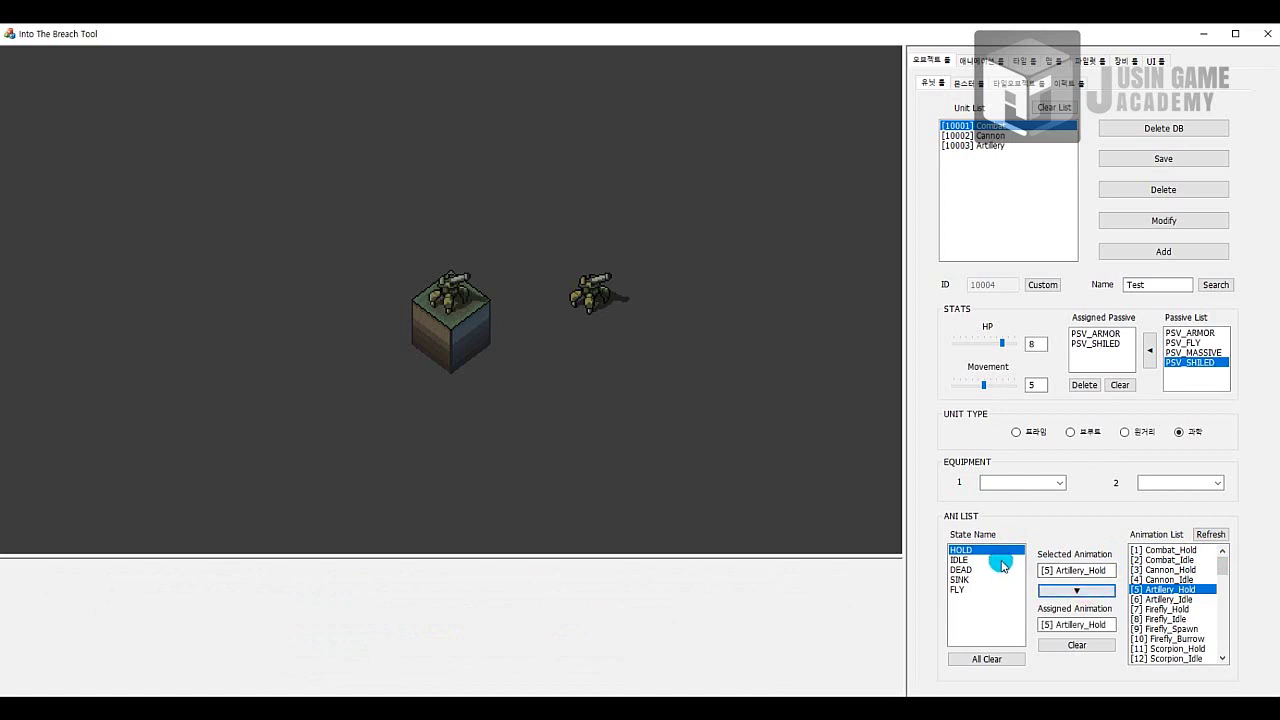
Preview the Firefly animations and assign Firefly_Idle to the IDLE state.
{"action": "left_click", "coordinate": [1000, 560]}
{"action": "scroll", "coordinate": [1180, 598], "scroll_direction": "down", "scroll_amount": 1}
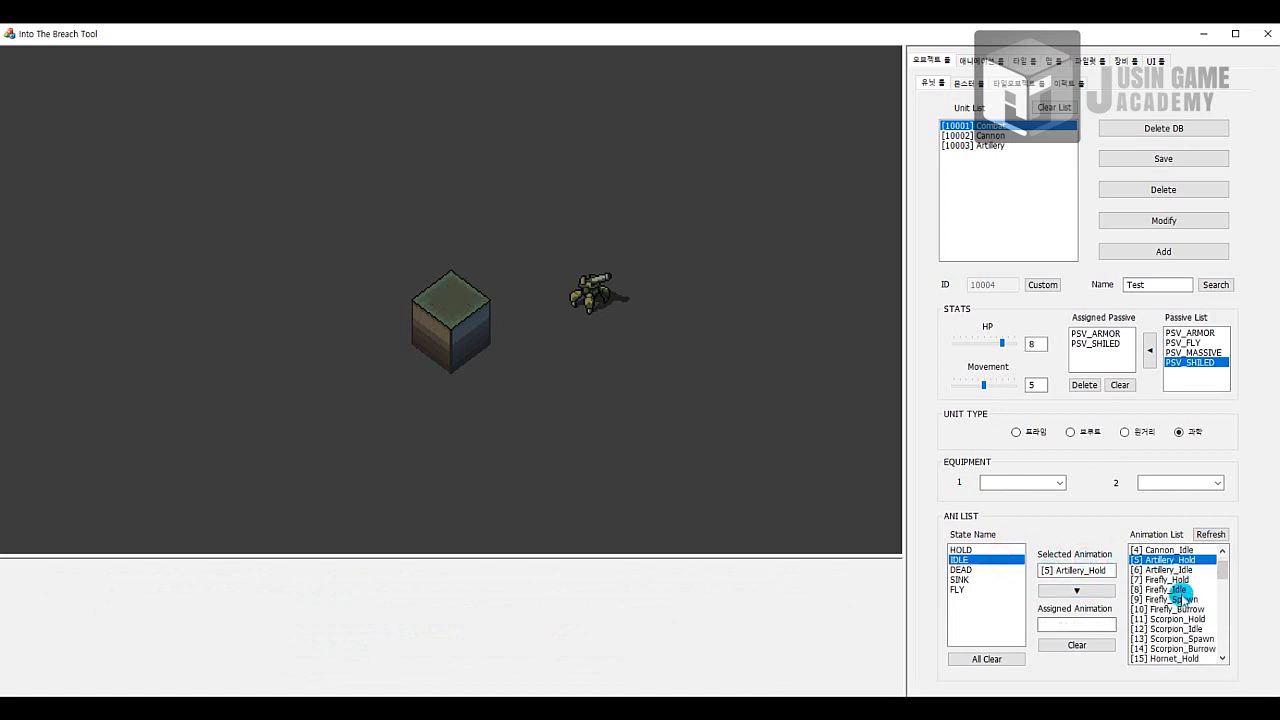
{"action": "left_click", "coordinate": [1183, 580]}
{"action": "left_click", "coordinate": [1183, 590]}
{"action": "left_click", "coordinate": [1183, 600]}
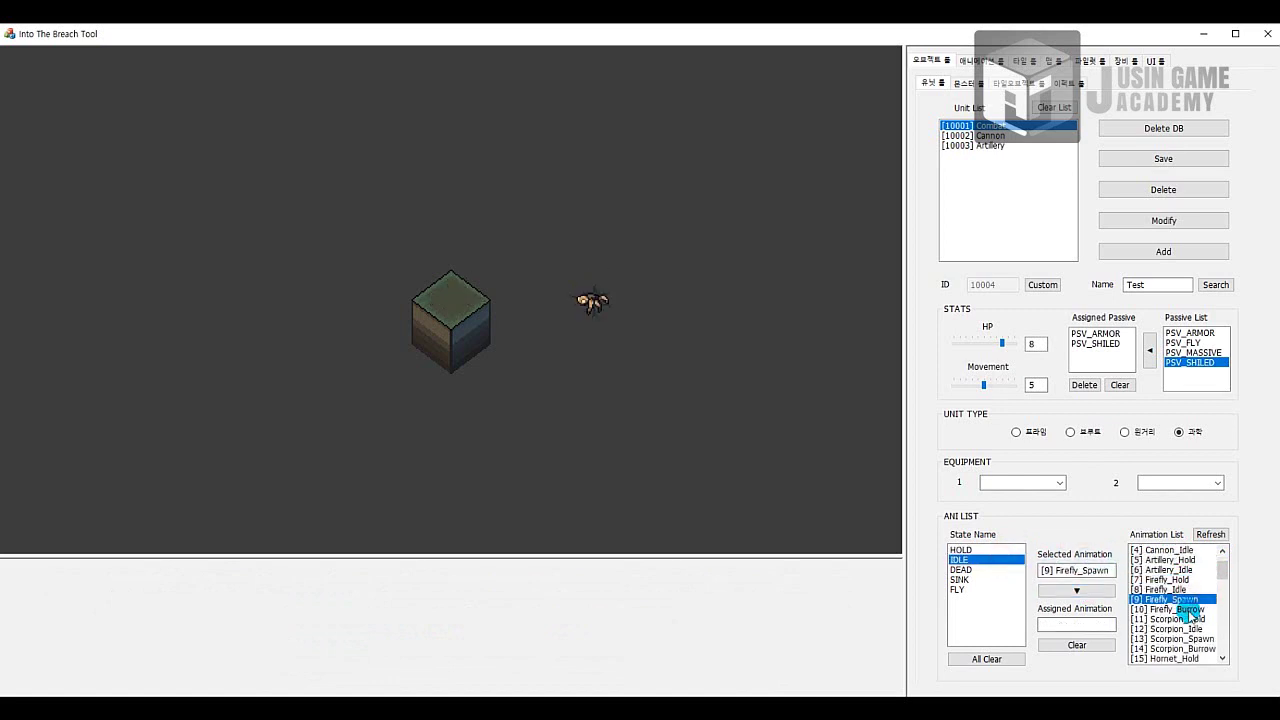
{"action": "scroll", "coordinate": [1186, 606], "scroll_direction": "down", "scroll_amount": 2}
{"action": "scroll", "coordinate": [1182, 596], "scroll_direction": "up", "scroll_amount": 2}
{"action": "left_click", "coordinate": [1165, 589]}
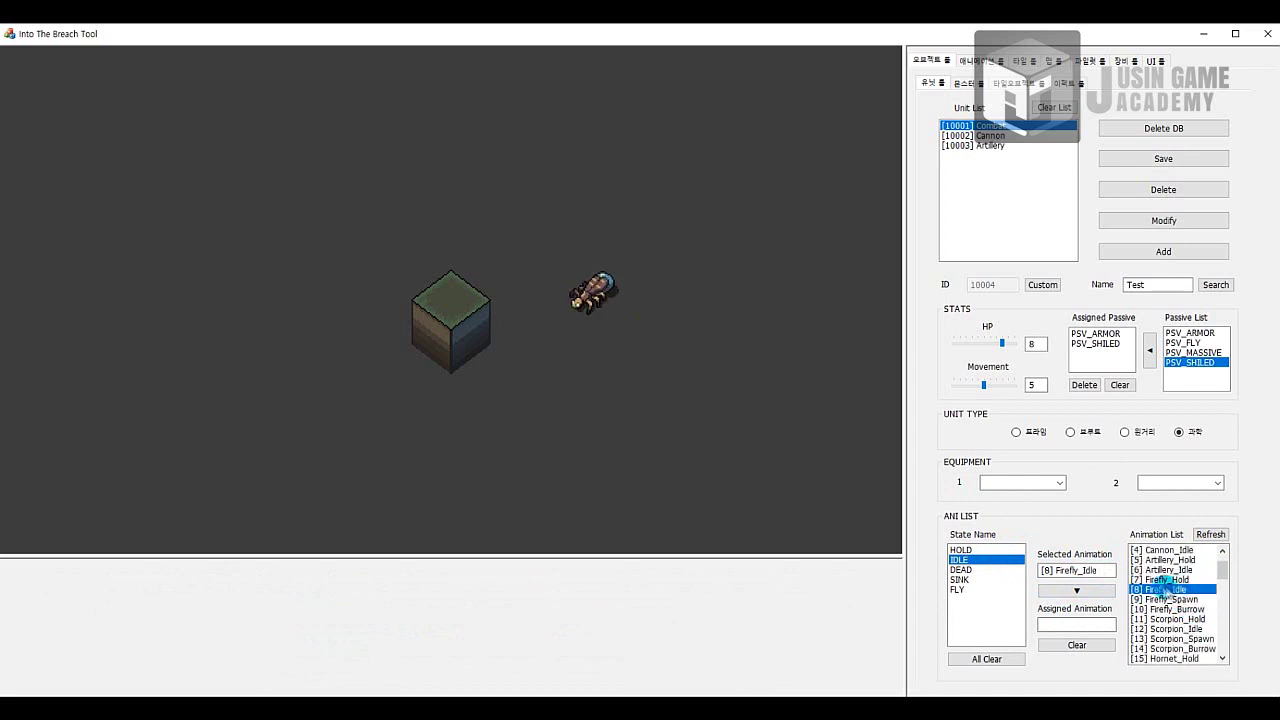
{"action": "left_click", "coordinate": [1062, 590]}
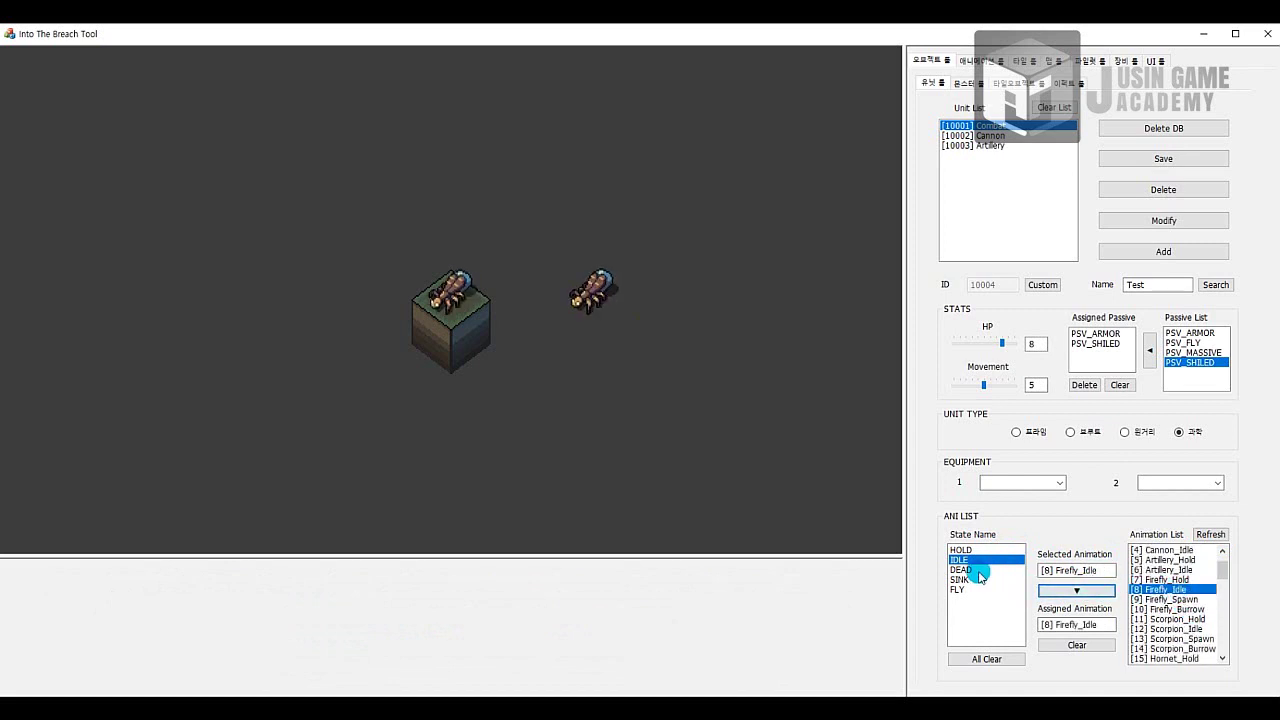
{"action": "left_click", "coordinate": [960, 569]}
{"action": "scroll", "coordinate": [1190, 578], "scroll_direction": "down", "scroll_amount": 1}
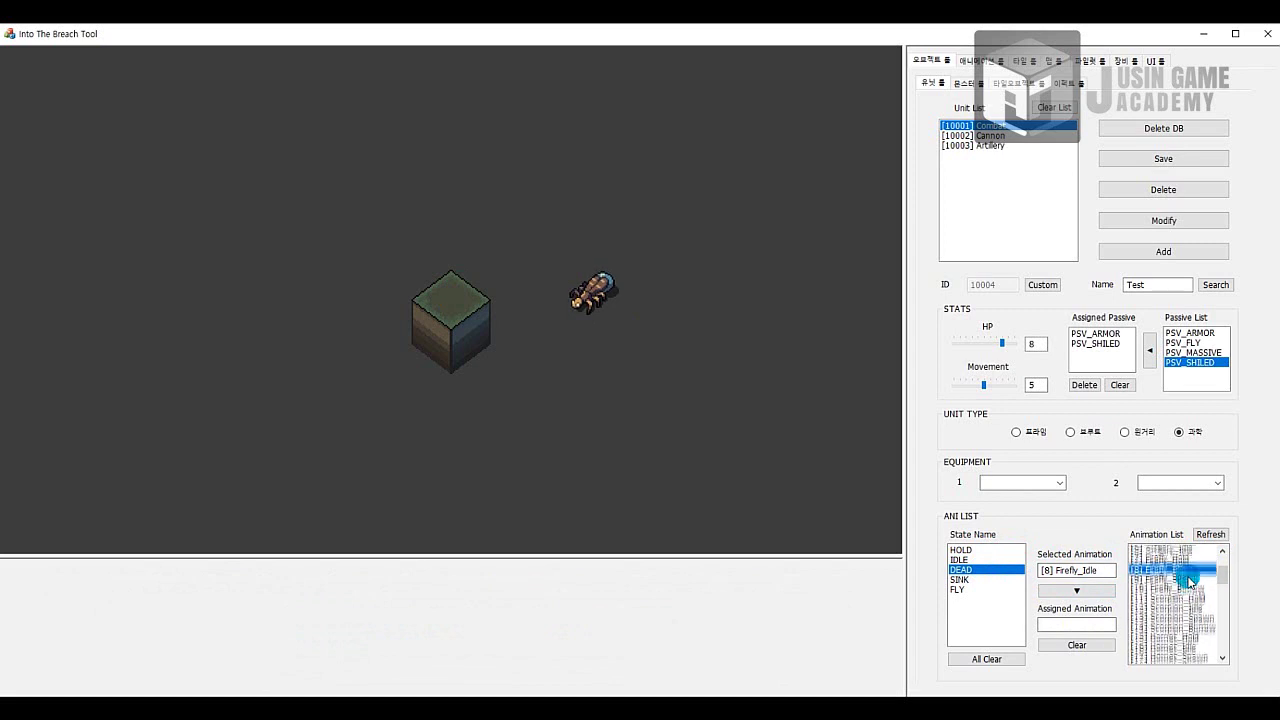
{"action": "scroll", "coordinate": [1190, 578], "scroll_direction": "down", "scroll_amount": 1}
{"action": "scroll", "coordinate": [1186, 580], "scroll_direction": "up", "scroll_amount": 3}
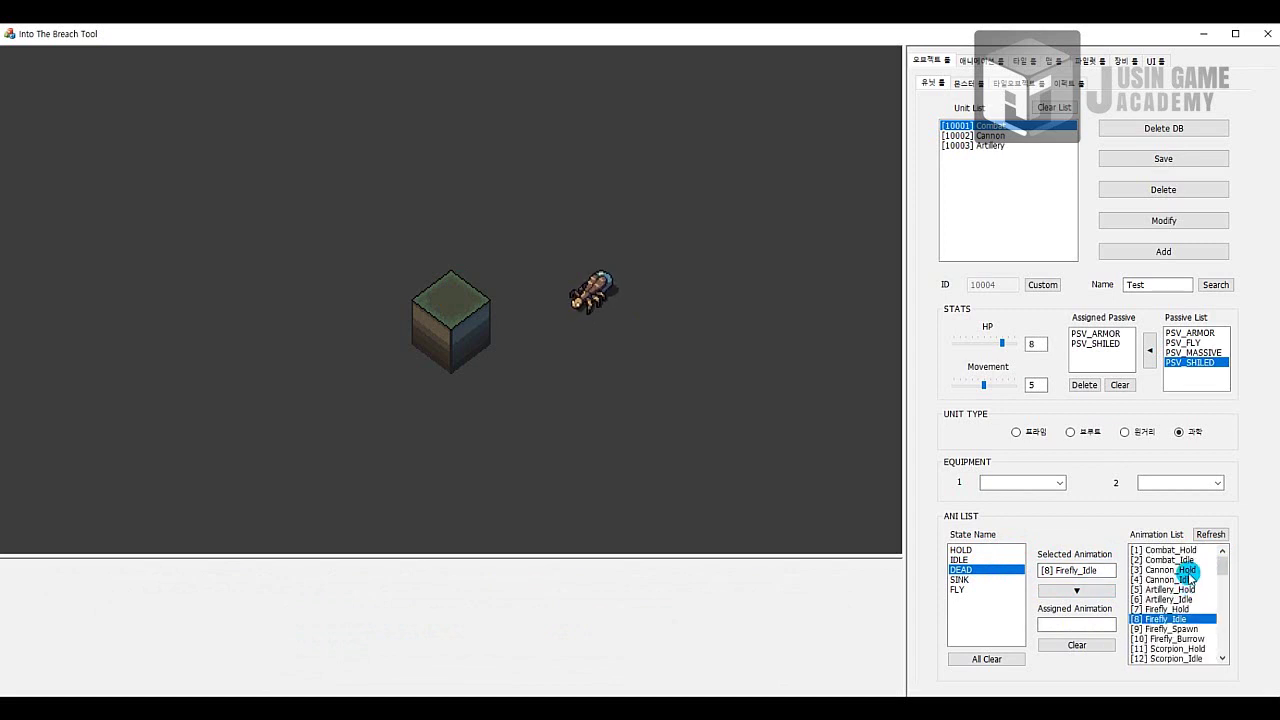
Preview the Sink and Dead animations and assign Combat_Sink to the SINK state.
{"action": "left_click", "coordinate": [987, 580]}
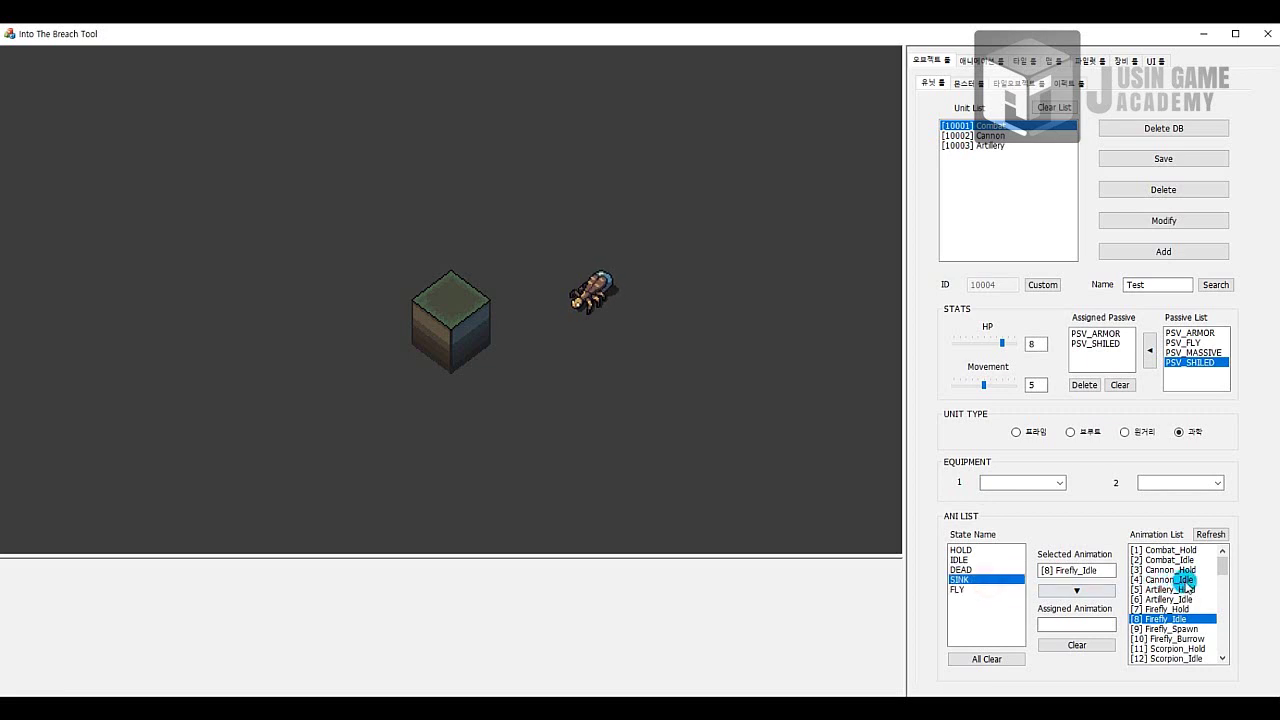
{"action": "left_click", "coordinate": [1182, 589]}
{"action": "scroll", "coordinate": [1198, 612], "scroll_direction": "down", "scroll_amount": 2}
{"action": "scroll", "coordinate": [1210, 607], "scroll_direction": "down", "scroll_amount": 4}
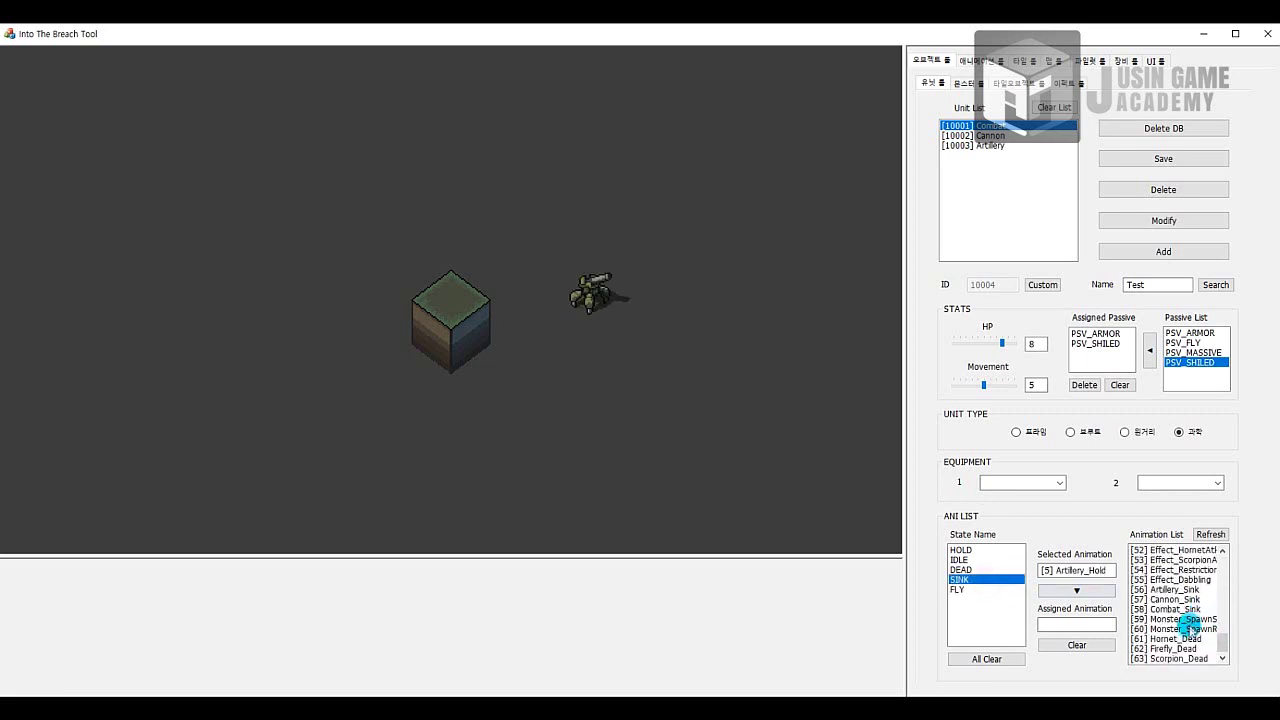
{"action": "left_click", "coordinate": [1183, 640]}
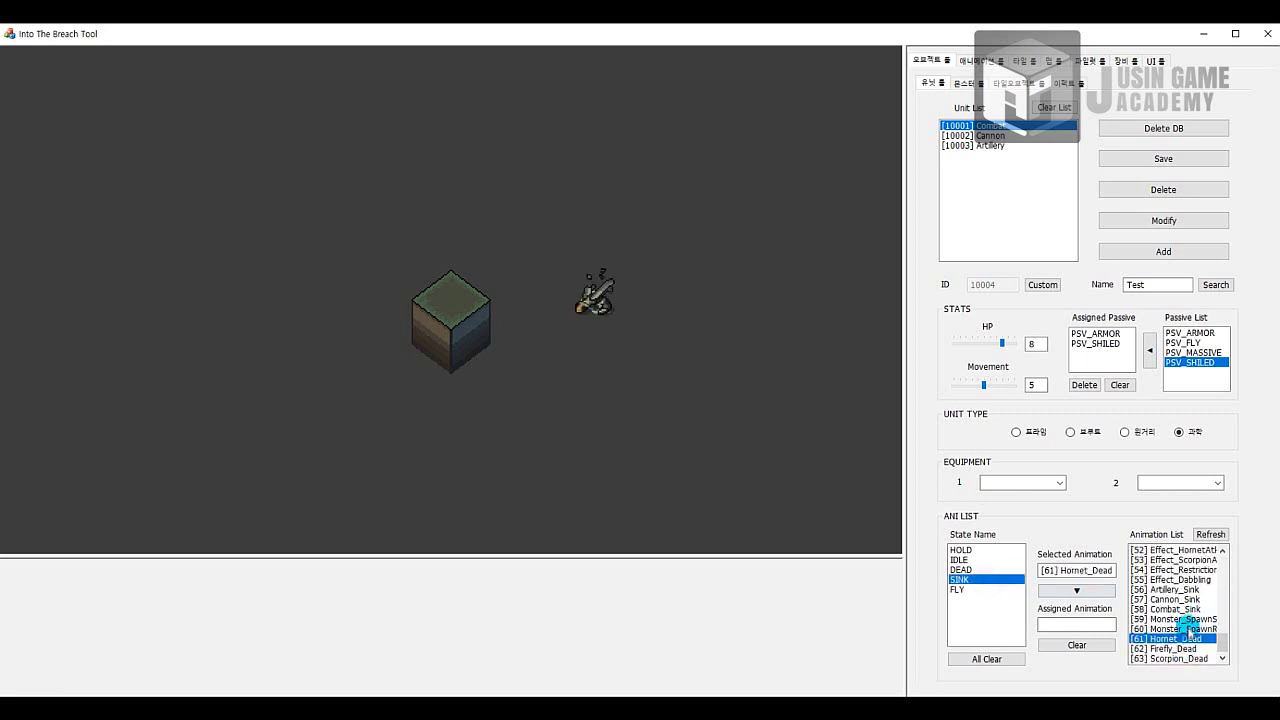
{"action": "left_click", "coordinate": [1185, 600]}
{"action": "left_click", "coordinate": [1188, 609]}
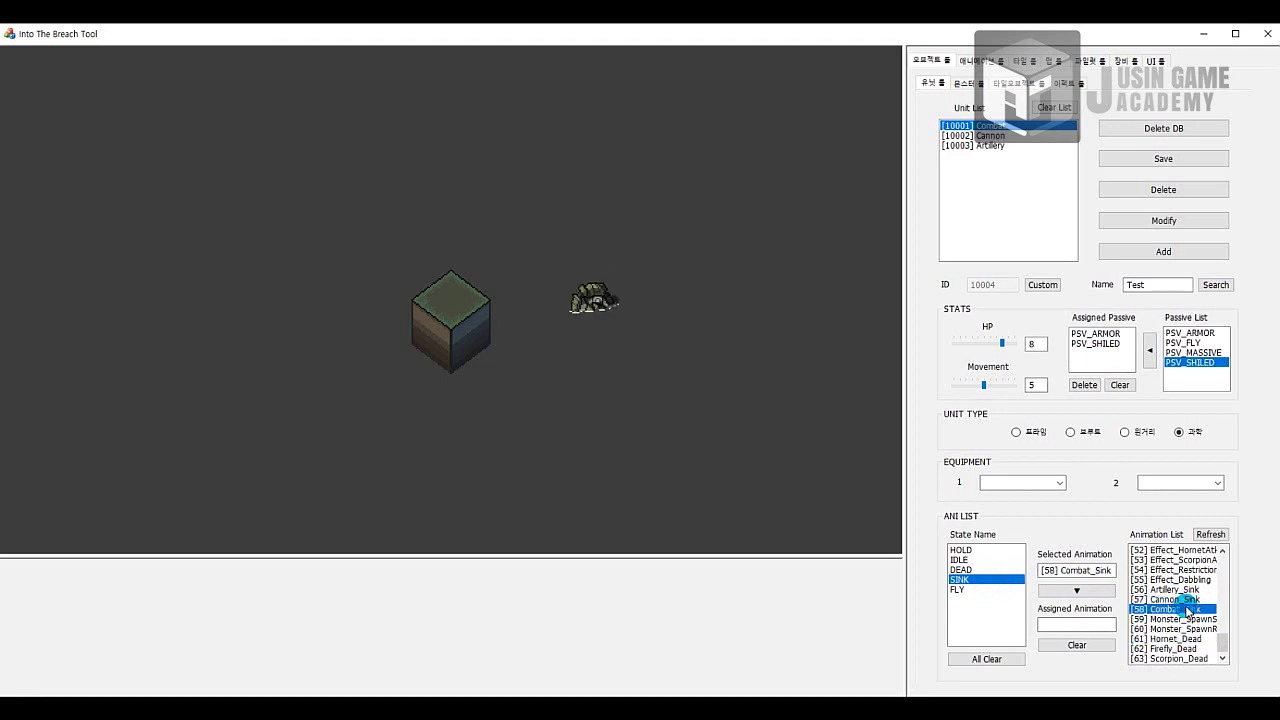
{"action": "left_click", "coordinate": [1060, 590]}
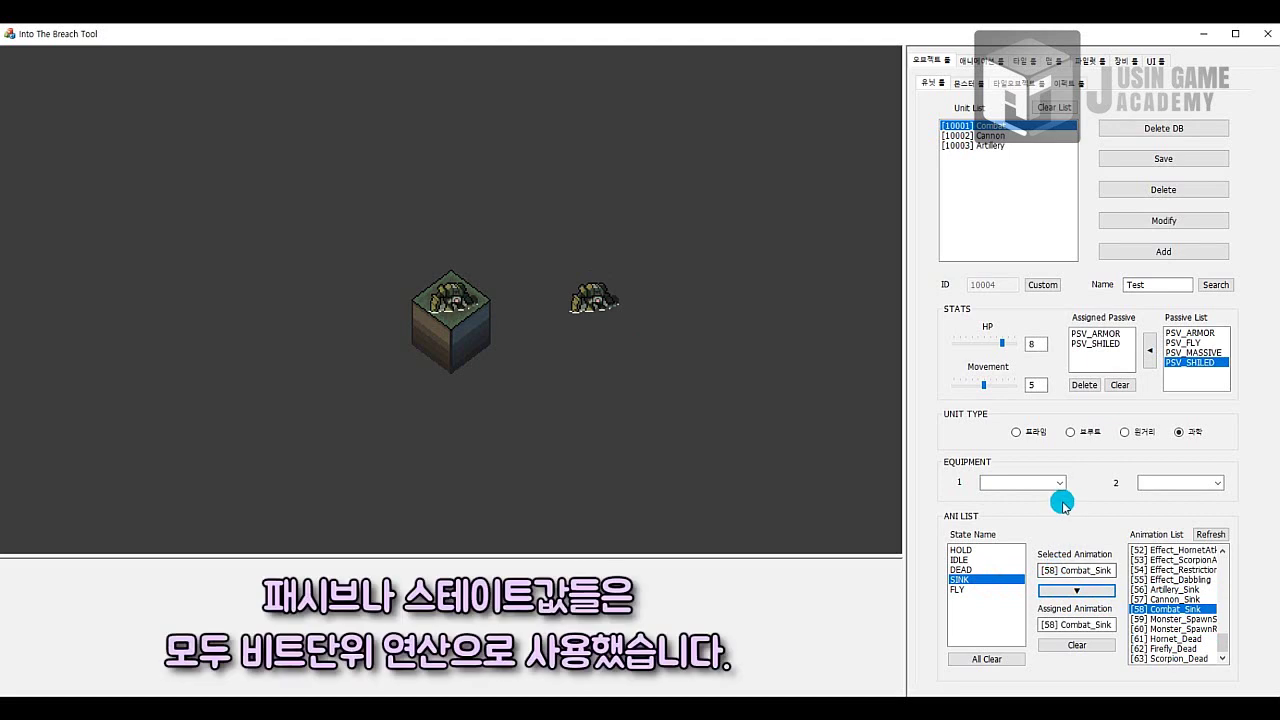
Add the Test unit to the unit list and compare its stats and passives with those of the Combat and Artillery units.
{"action": "left_click", "coordinate": [1163, 252]}
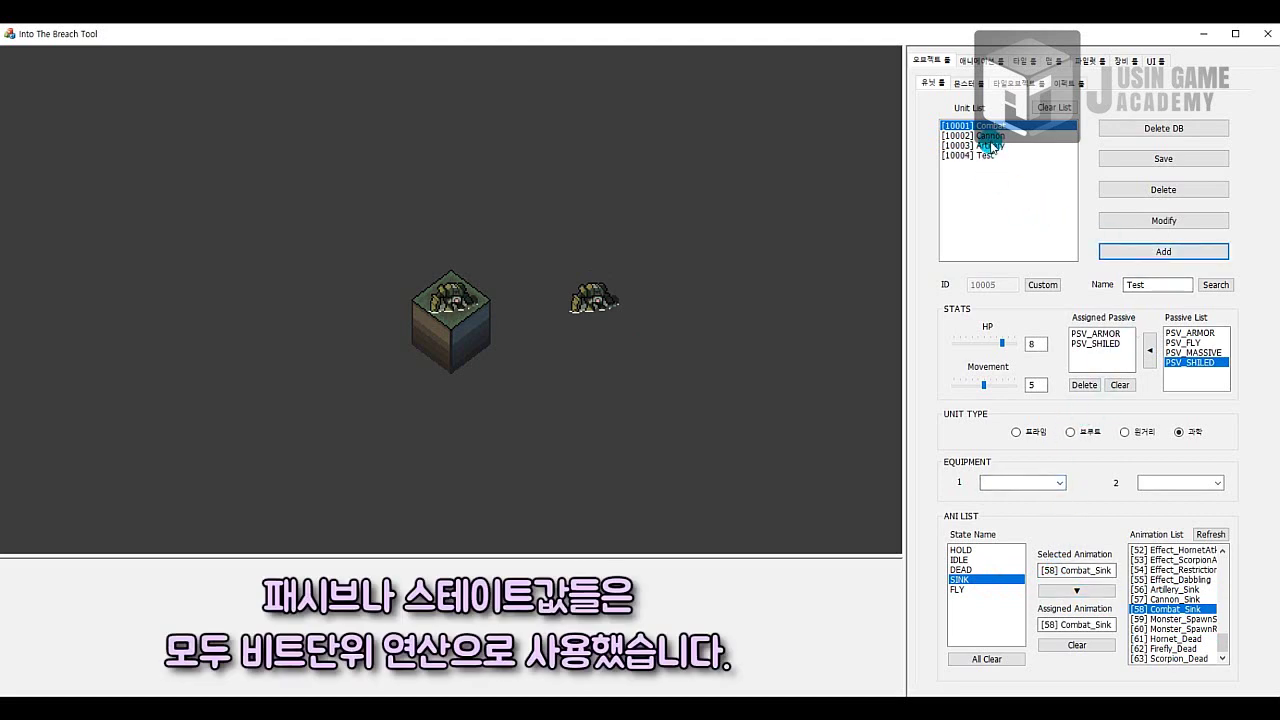
{"action": "left_click", "coordinate": [995, 128]}
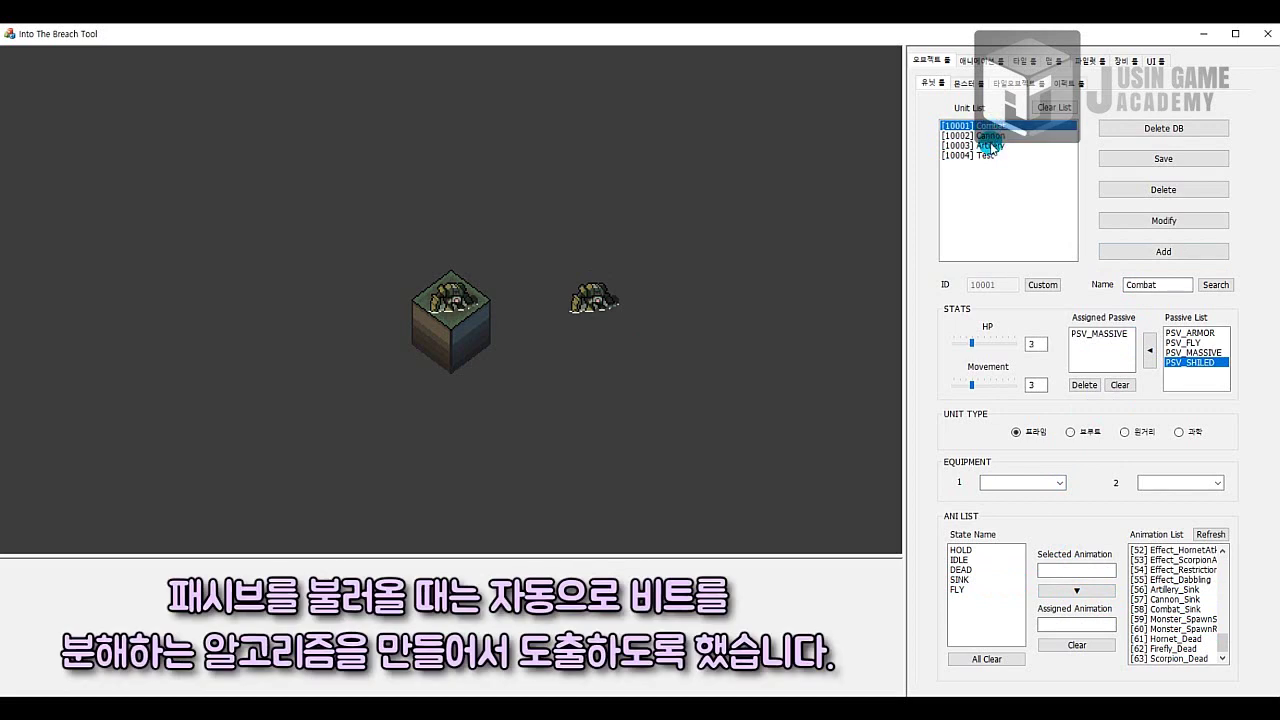
{"action": "left_click", "coordinate": [993, 146]}
{"action": "left_click", "coordinate": [988, 155]}
{"action": "left_click", "coordinate": [1018, 147]}
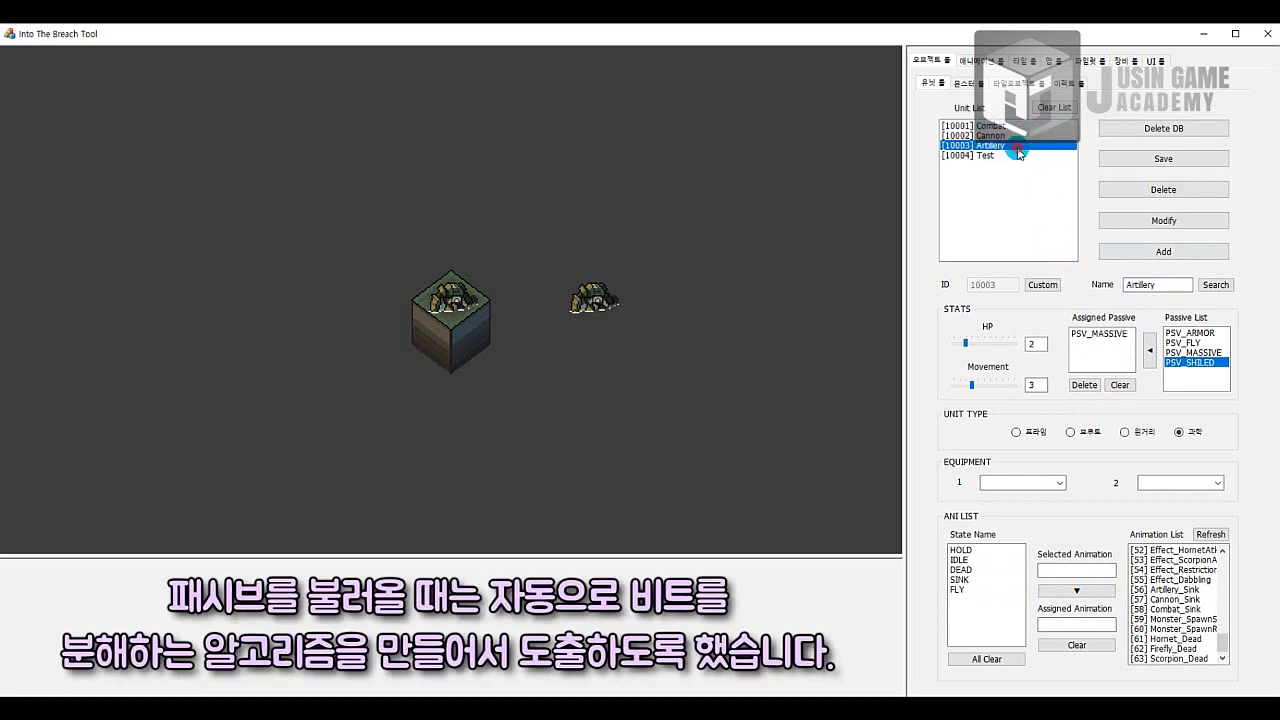
{"action": "left_click", "coordinate": [1018, 156]}
{"action": "left_click", "coordinate": [1017, 146]}
{"action": "left_click", "coordinate": [1016, 156]}
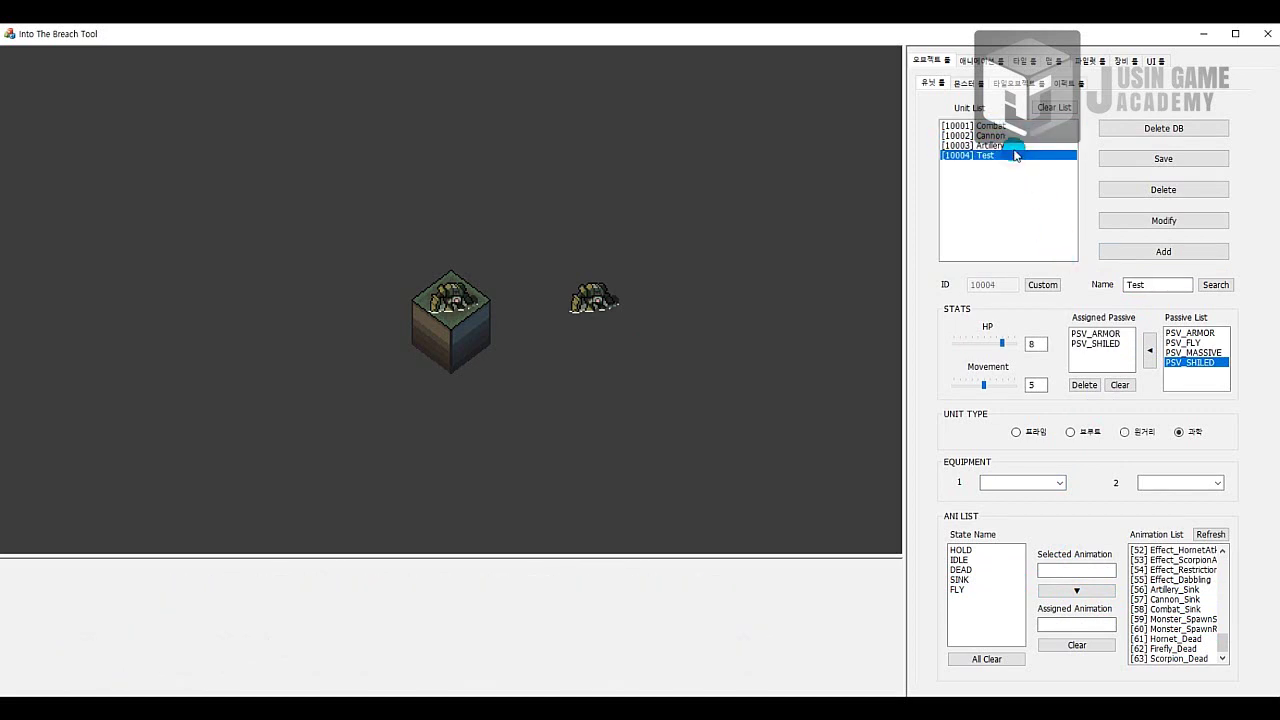
{"action": "left_click", "coordinate": [1016, 146]}
{"action": "left_click", "coordinate": [1015, 156]}
{"action": "left_click", "coordinate": [1017, 147]}
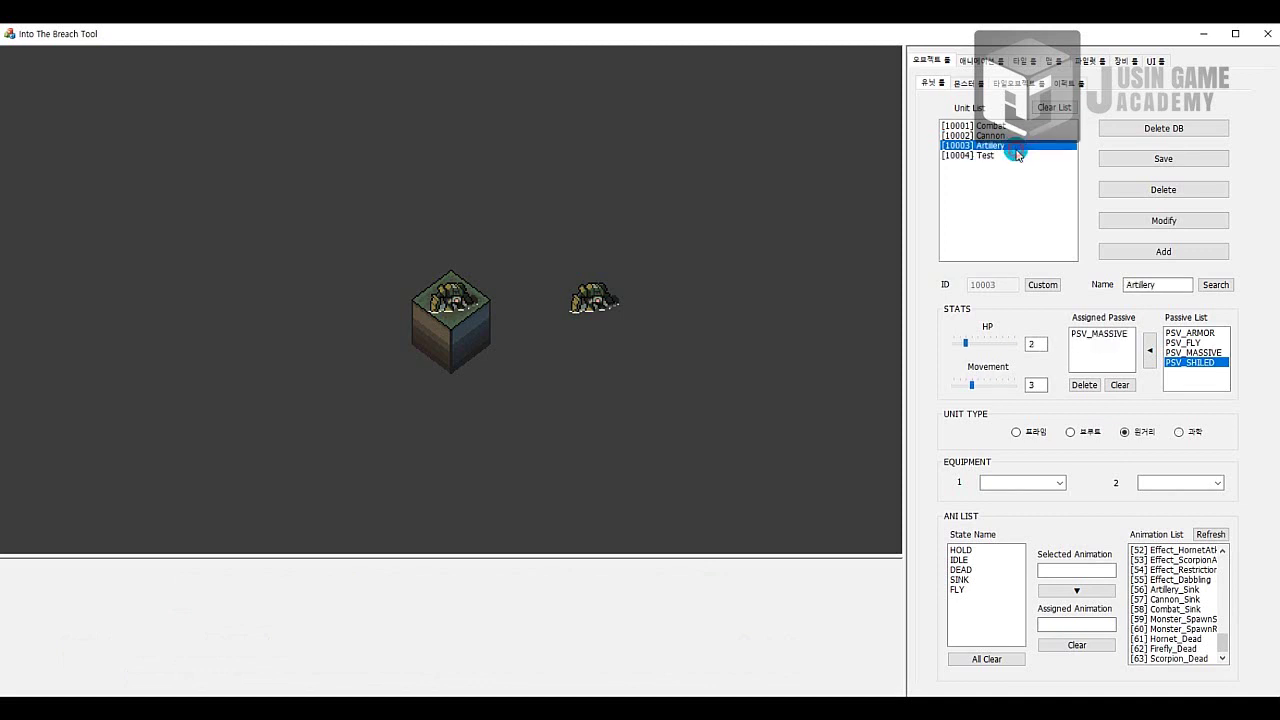
{"action": "left_click", "coordinate": [1017, 156]}
Check the animations assigned to the Test unit's HOLD, IDLE, DEAD and SINK states.
{"action": "left_click", "coordinate": [963, 550]}
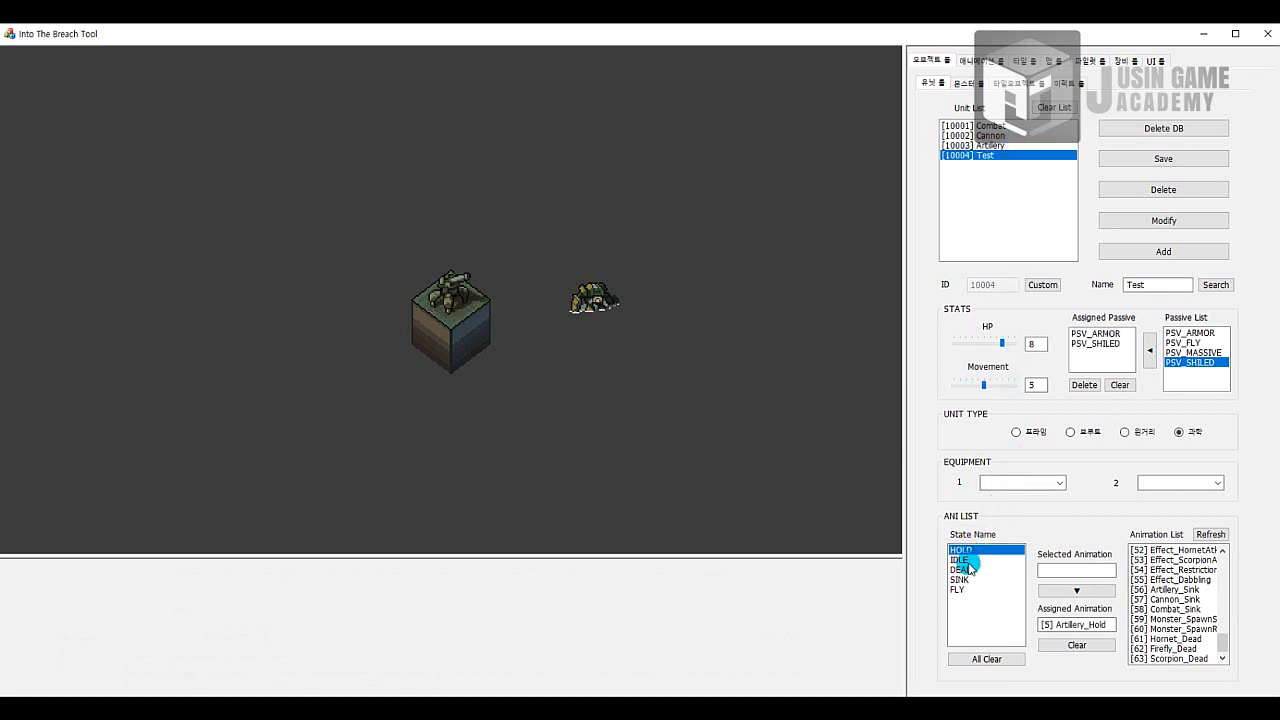
{"action": "left_click", "coordinate": [968, 568]}
{"action": "left_click", "coordinate": [971, 580]}
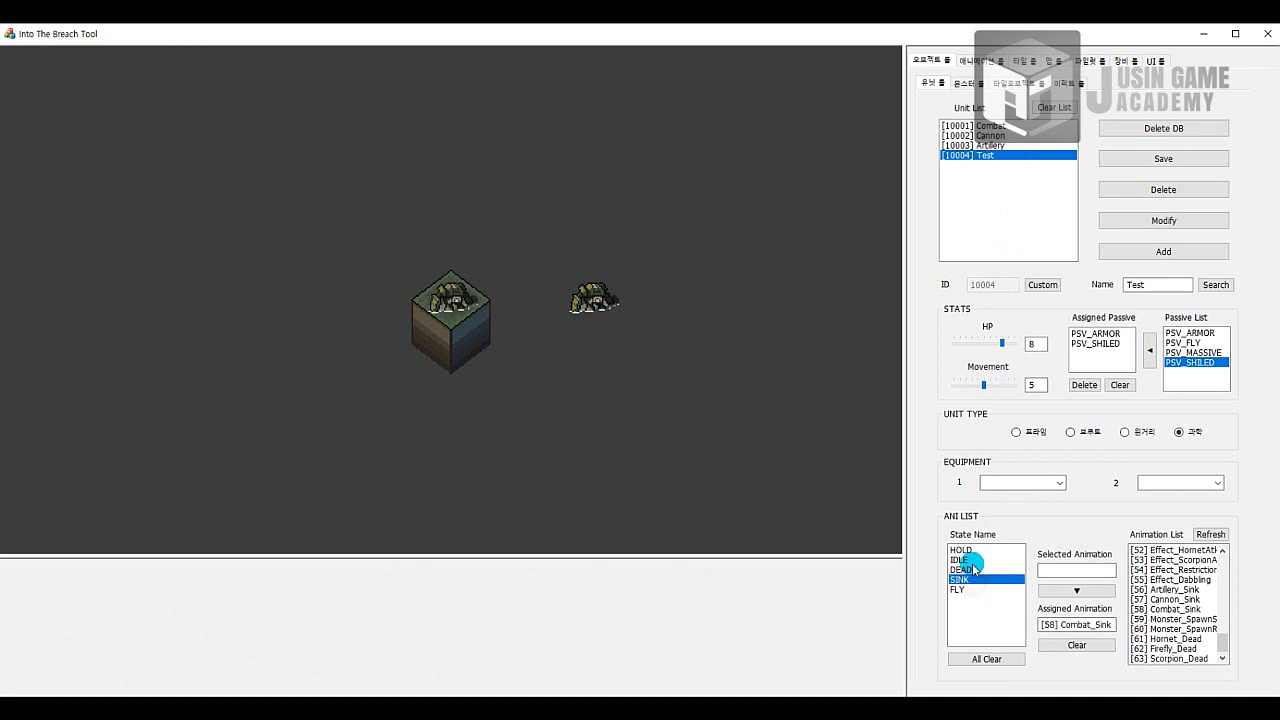
{"action": "left_click", "coordinate": [968, 551]}
{"action": "left_click", "coordinate": [975, 561]}
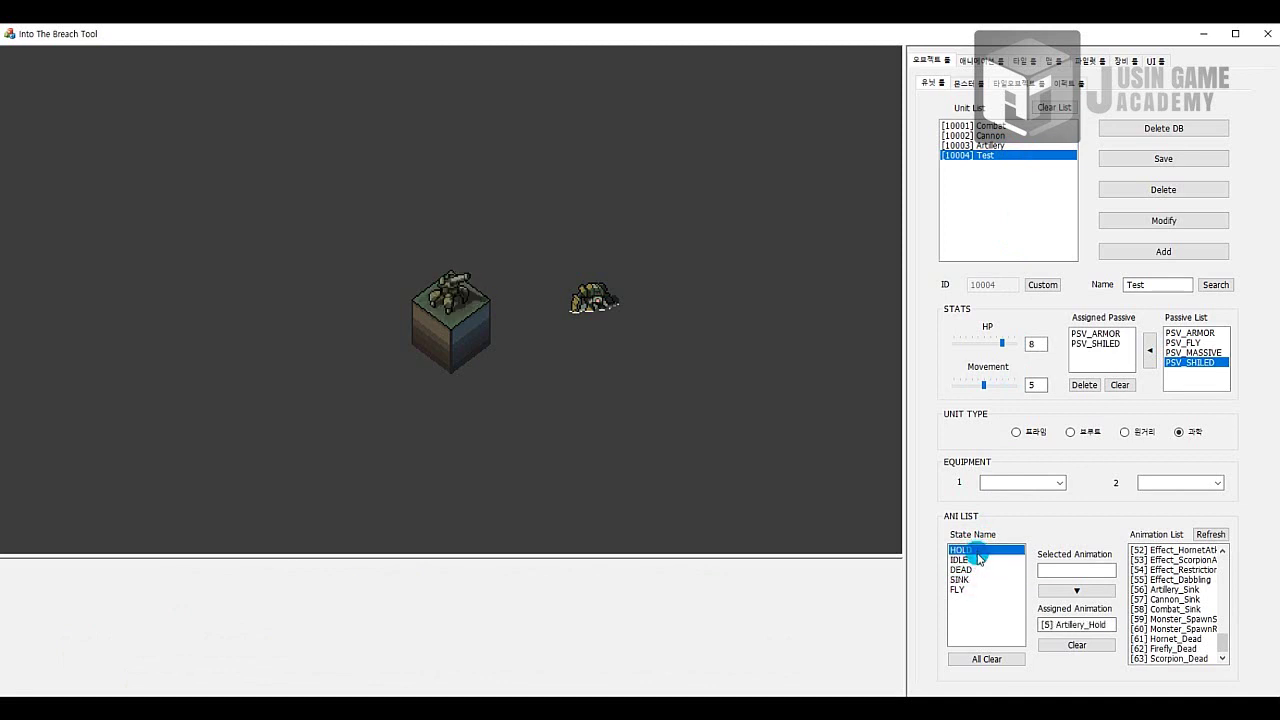
{"action": "left_click", "coordinate": [971, 580]}
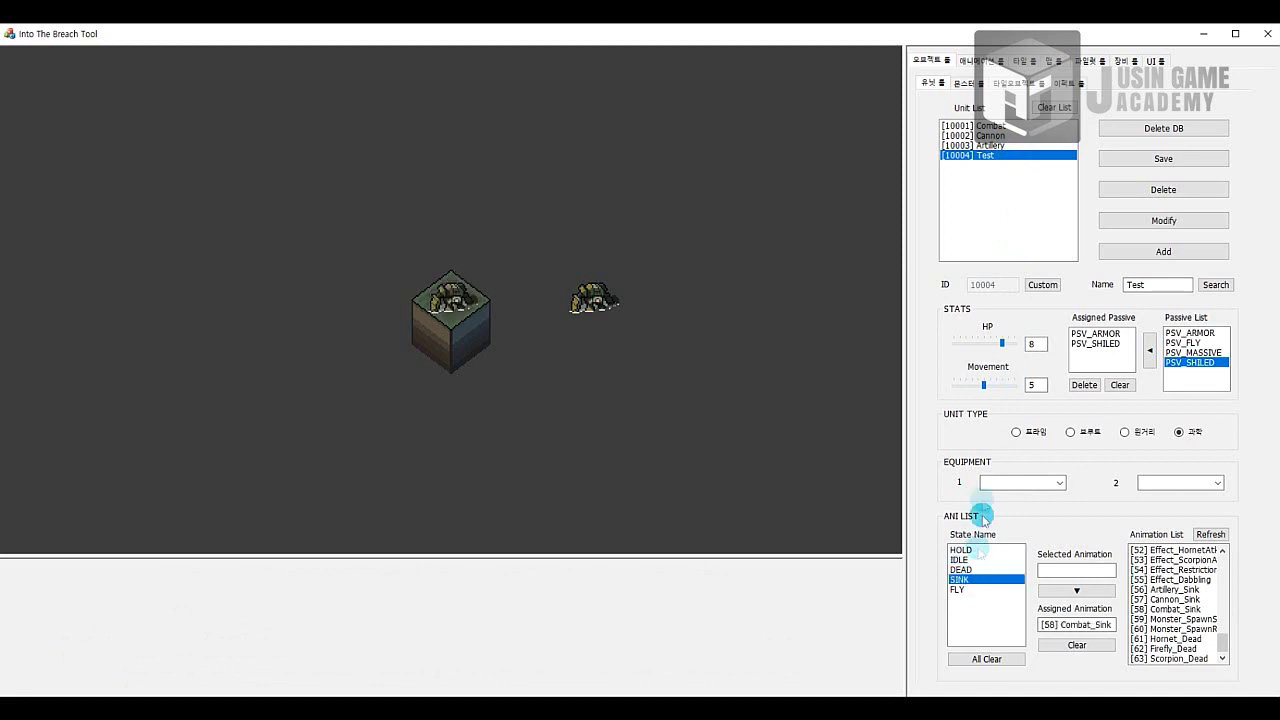
Switch to the monster tool and look through the Firefly, Scorpion and Hornet entries.
{"action": "left_click", "coordinate": [967, 84]}
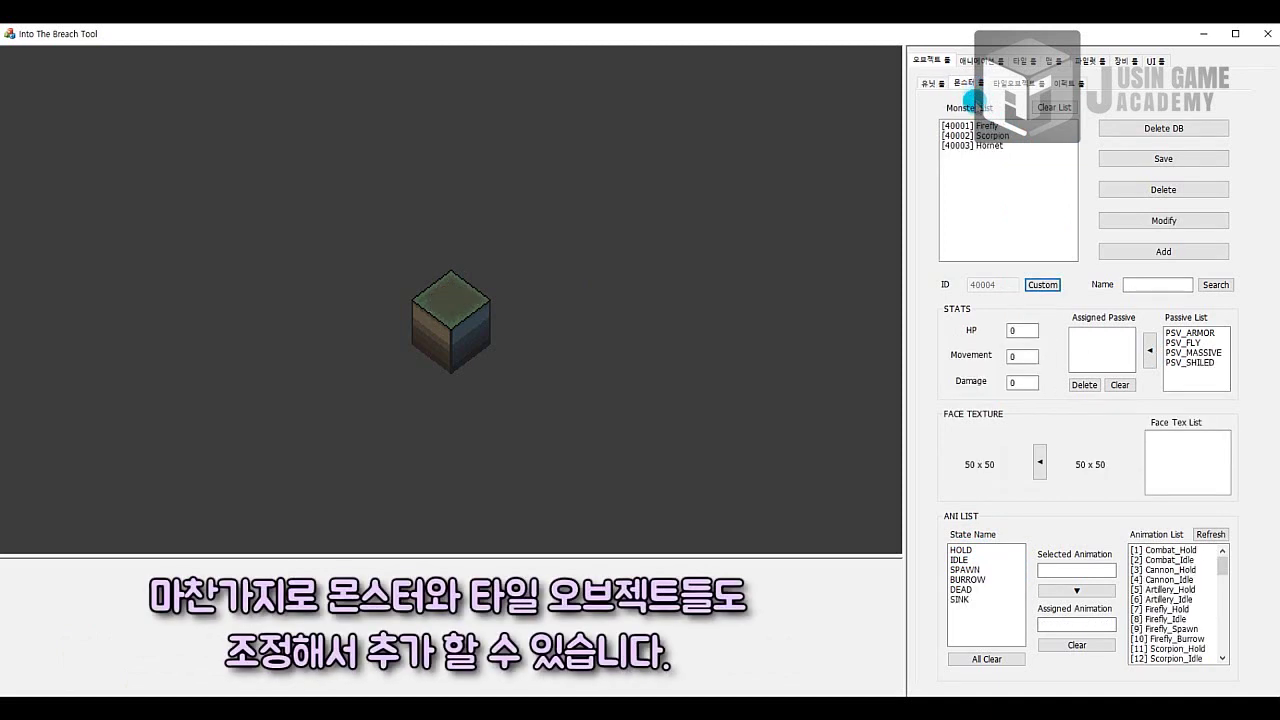
{"action": "left_click", "coordinate": [987, 125]}
{"action": "left_click", "coordinate": [990, 136]}
{"action": "left_click", "coordinate": [991, 145]}
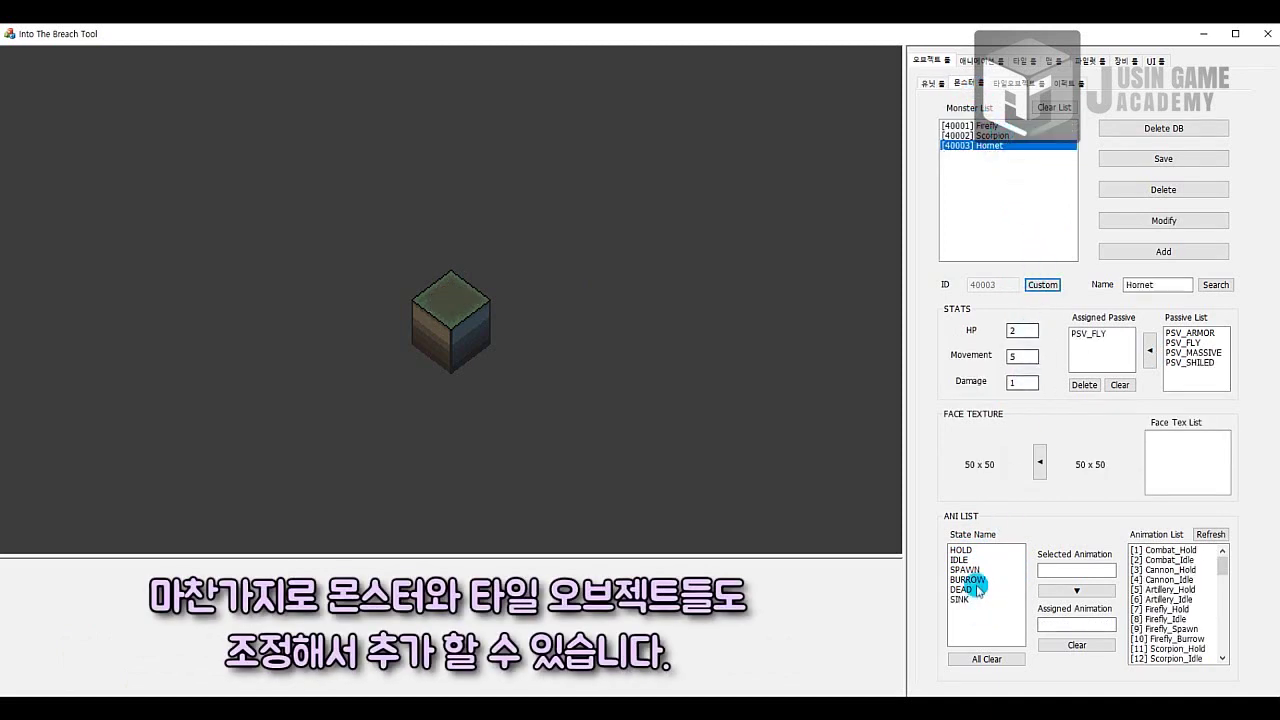
Preview Hornet's animations for the HOLD, SPAWN, BURROW, DEAD and SINK states.
{"action": "left_click", "coordinate": [962, 550]}
{"action": "left_click", "coordinate": [966, 569]}
{"action": "left_click", "coordinate": [970, 579]}
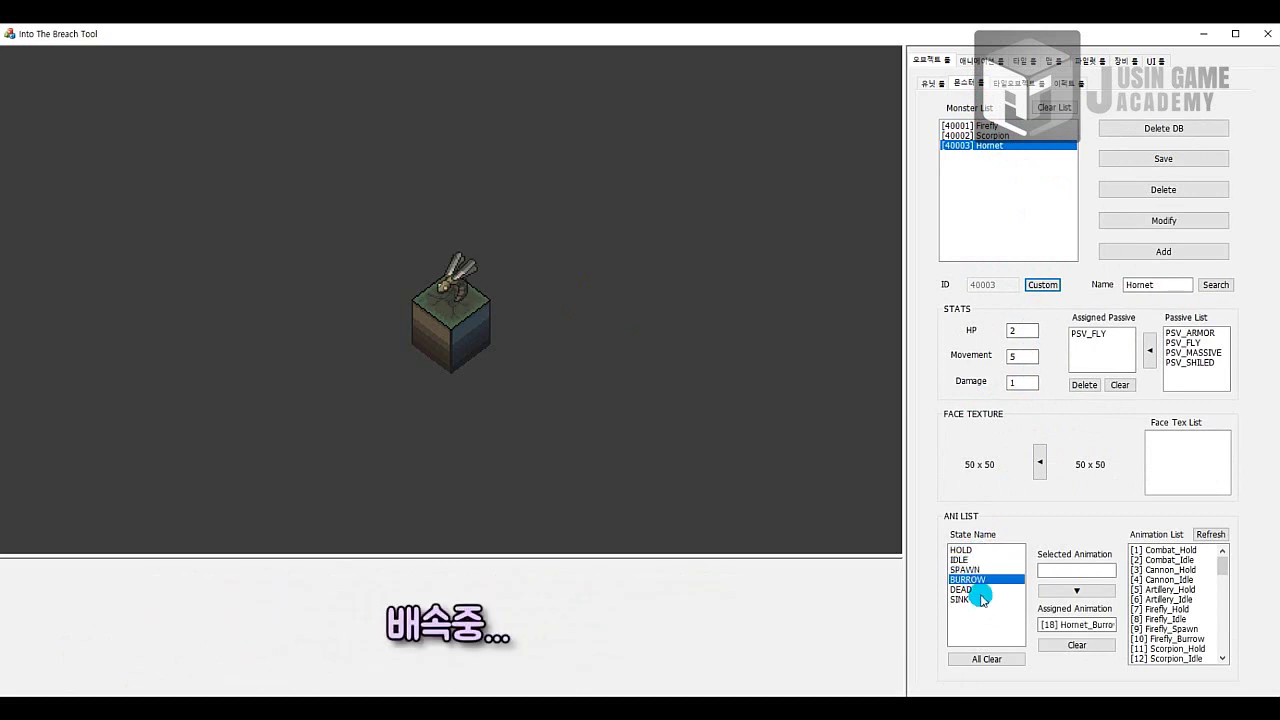
{"action": "left_click", "coordinate": [966, 589]}
{"action": "left_click", "coordinate": [962, 599]}
Preview the Scorpion monster's animations, going through its states from HOLD to SINK.
{"action": "left_click", "coordinate": [990, 135]}
{"action": "left_click", "coordinate": [962, 550]}
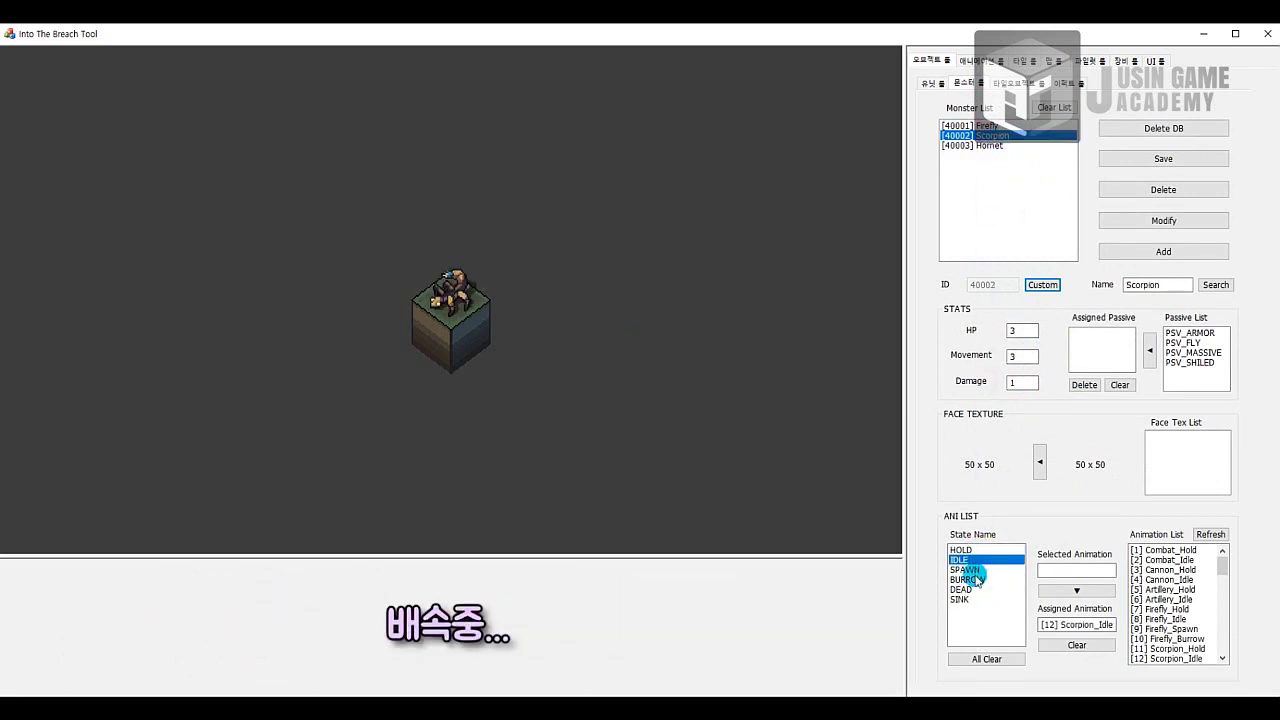
{"action": "left_click", "coordinate": [966, 569]}
{"action": "left_click", "coordinate": [970, 579]}
{"action": "left_click", "coordinate": [966, 589]}
{"action": "left_click", "coordinate": [962, 599]}
Switch to the tile object tool and preview the NODAMAGE, DAMAGED, DESTROY and BROKEN animations of the TO_Mountain objects.
{"action": "left_click", "coordinate": [1018, 83]}
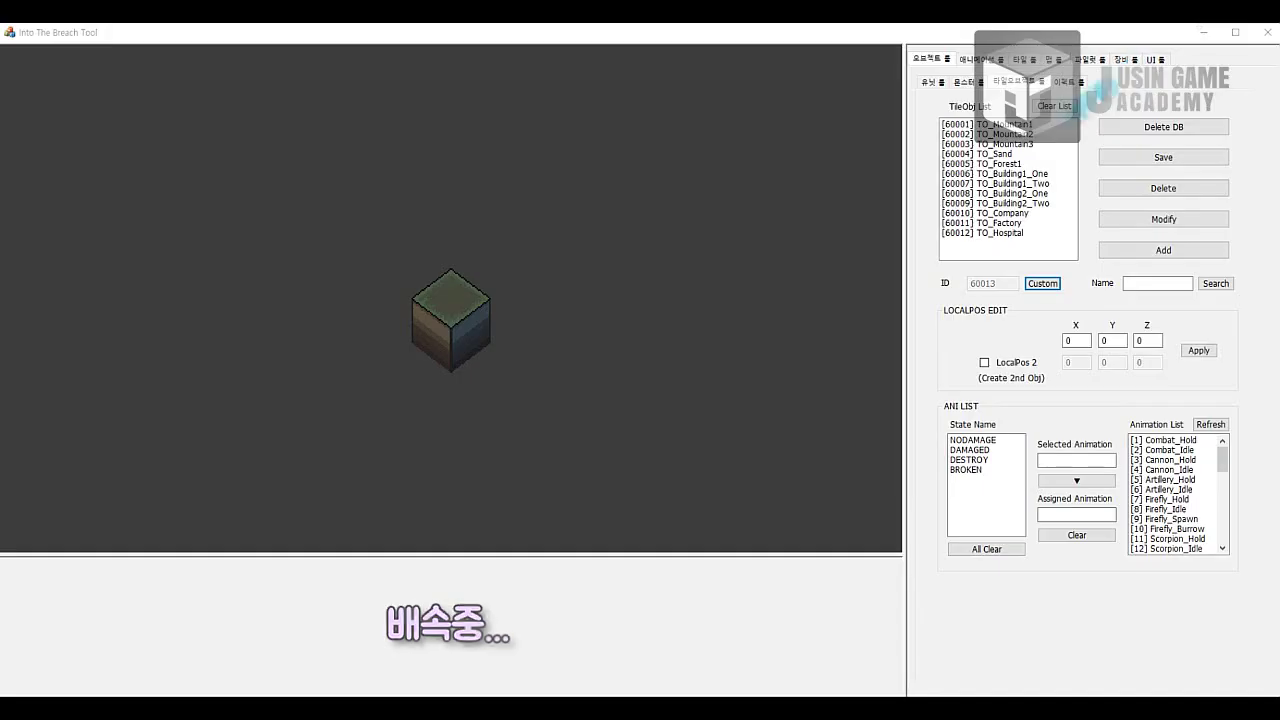
{"action": "left_click", "coordinate": [990, 124]}
{"action": "left_click", "coordinate": [970, 440]}
{"action": "left_click", "coordinate": [968, 450]}
{"action": "left_click", "coordinate": [968, 460]}
{"action": "left_click", "coordinate": [966, 470]}
{"action": "left_click", "coordinate": [970, 440]}
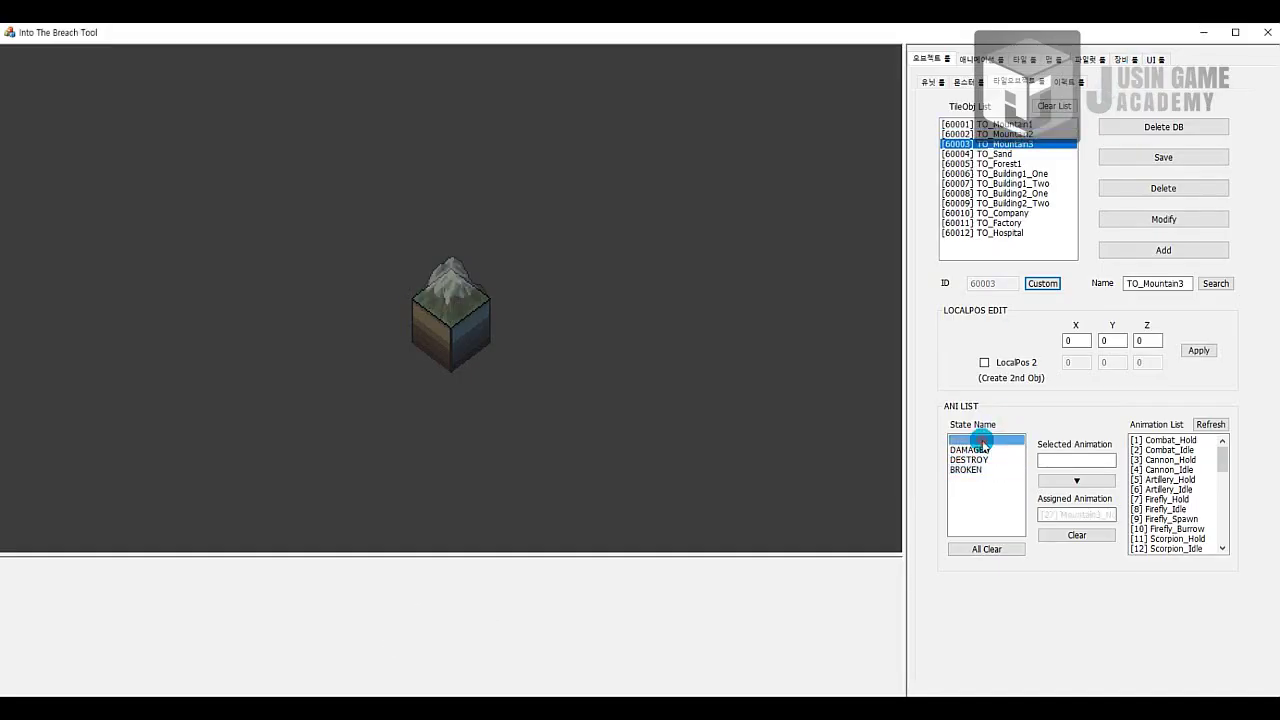
{"action": "left_click", "coordinate": [968, 450]}
{"action": "left_click", "coordinate": [968, 460]}
Preview TO_Building1_Two's state animations, hide its second object by disabling LocalPos 2, and view TO_Building2_One's NODAMAGE state.
{"action": "left_click", "coordinate": [1022, 174]}
{"action": "left_click", "coordinate": [1027, 183]}
{"action": "left_click", "coordinate": [970, 440]}
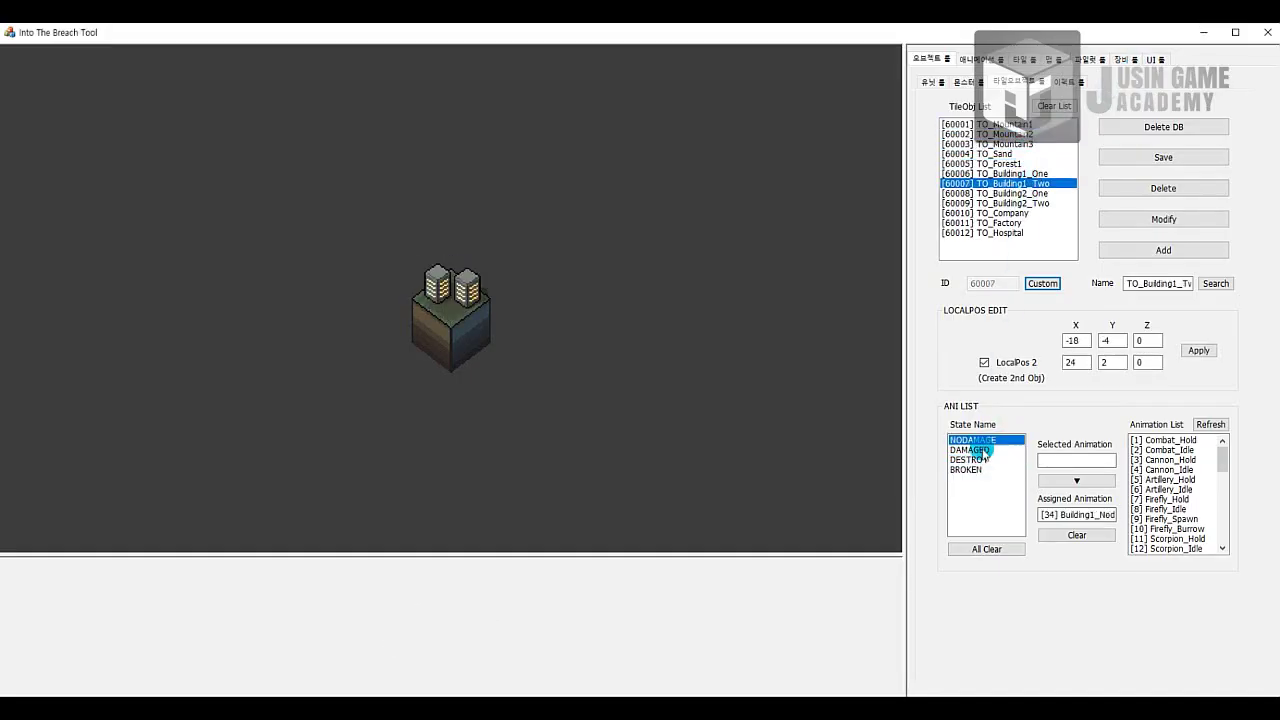
{"action": "left_click", "coordinate": [968, 450]}
{"action": "left_click", "coordinate": [968, 460]}
{"action": "left_click", "coordinate": [1015, 363]}
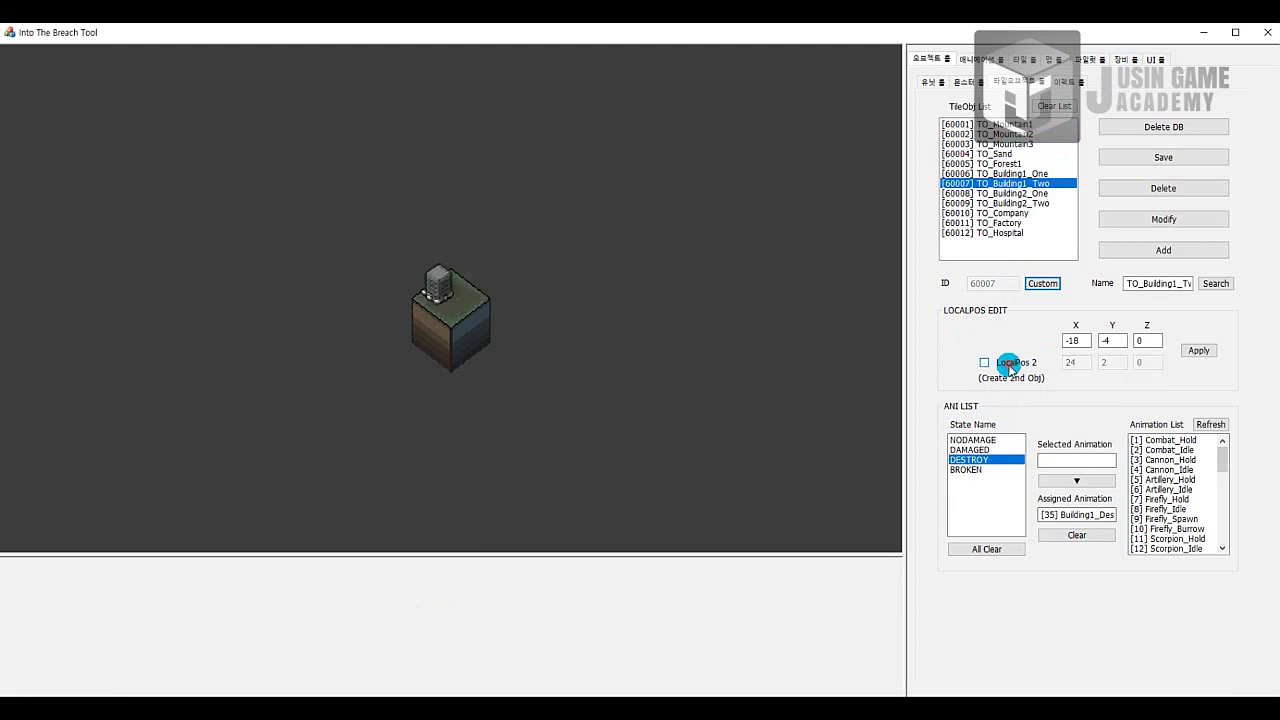
{"action": "left_click", "coordinate": [990, 441]}
{"action": "left_click", "coordinate": [1005, 194]}
{"action": "left_click", "coordinate": [968, 440]}
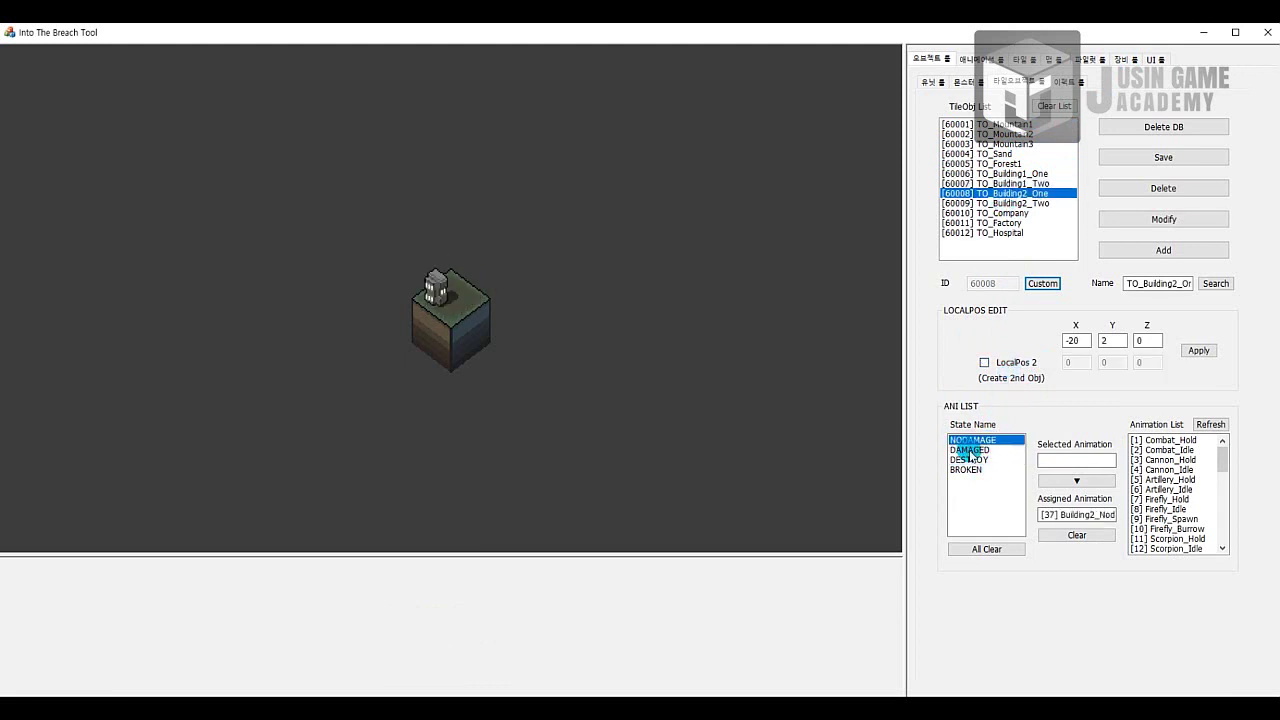
In the tile tool, assign Tile0 as the base tile texture and TO_Mountain2 as the tile object.
{"action": "left_click", "coordinate": [1033, 60]}
{"action": "left_click", "coordinate": [968, 319]}
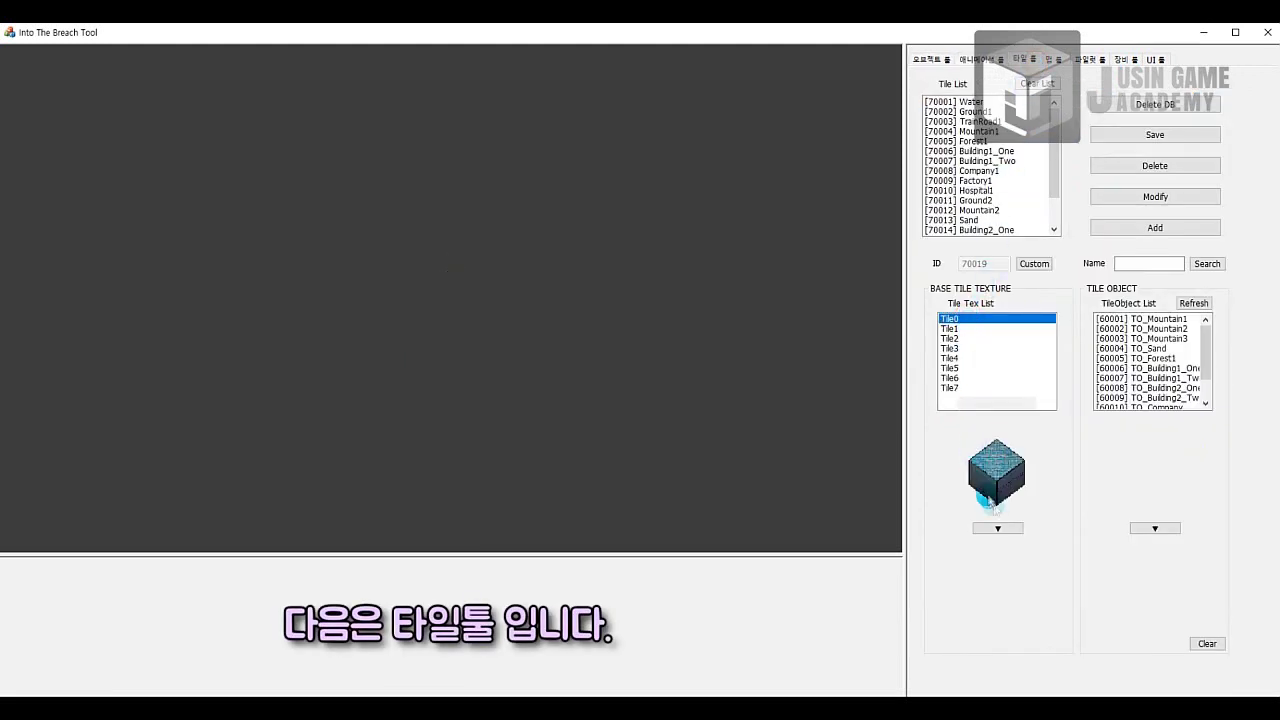
{"action": "left_click", "coordinate": [998, 527]}
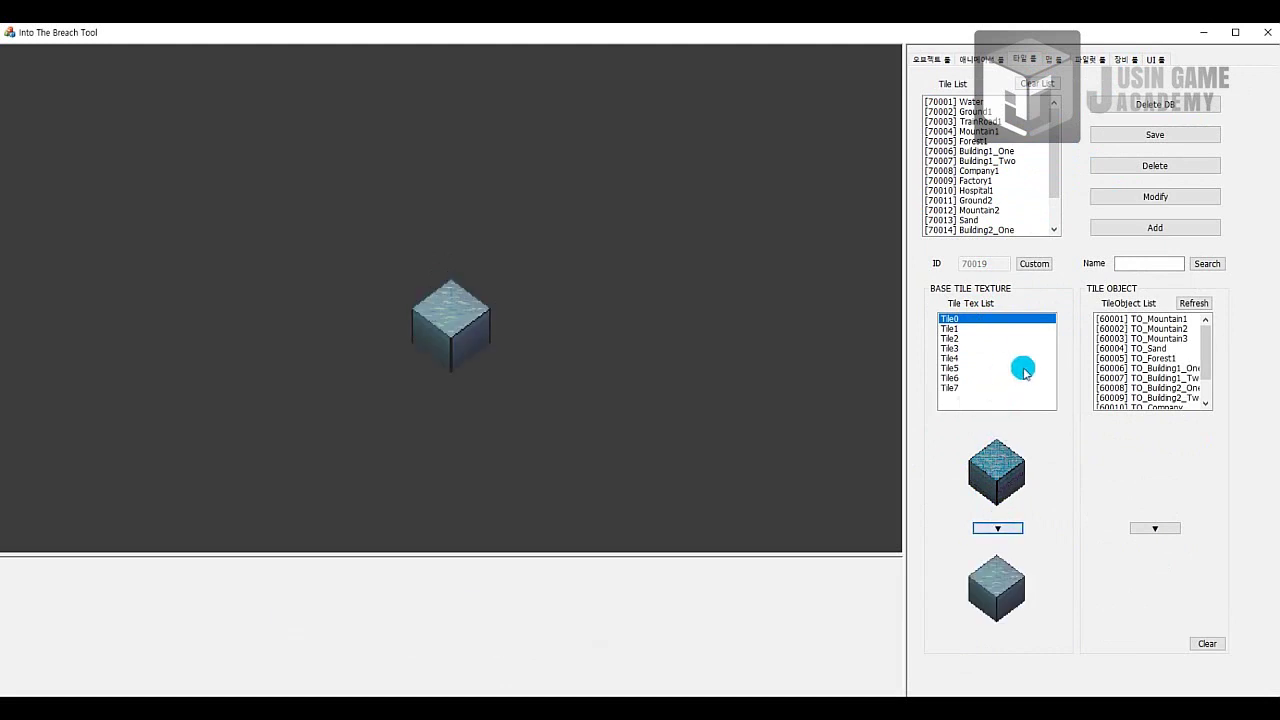
{"action": "left_click", "coordinate": [1148, 328]}
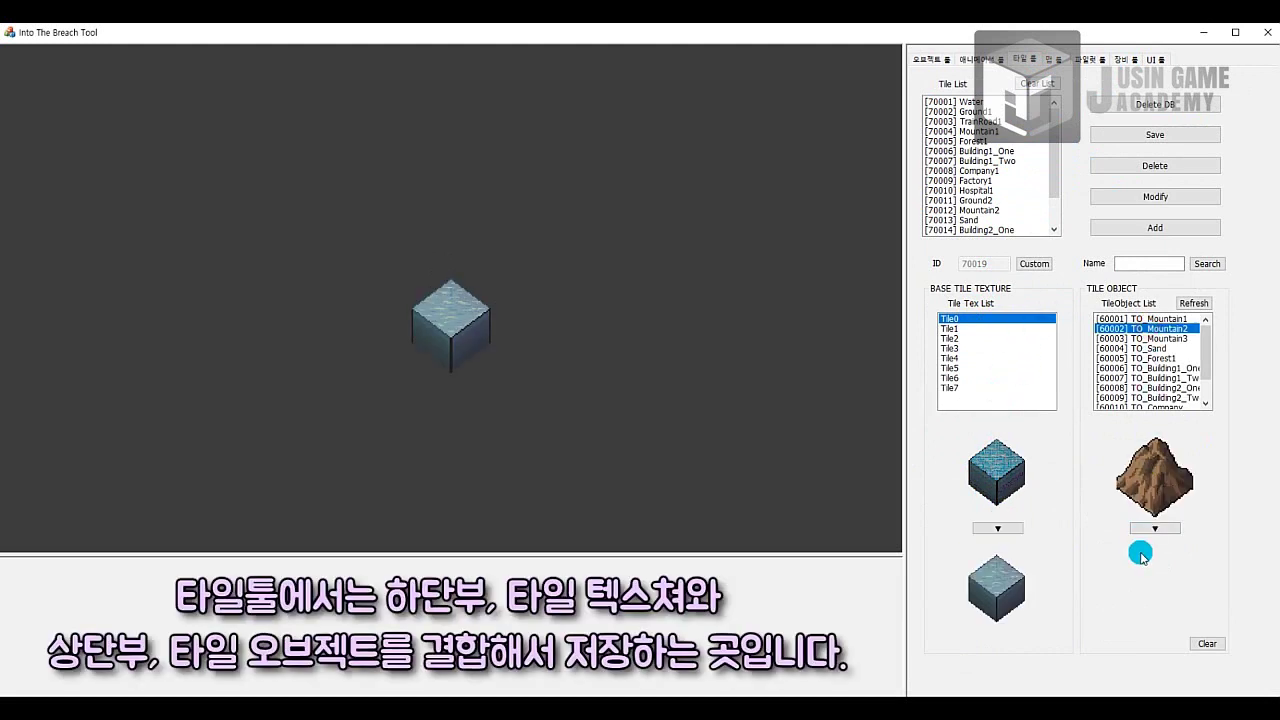
{"action": "left_click", "coordinate": [1155, 530]}
Try Tile2, Tile1 and Tile4 as base textures and replace the tile object with TO_Forest1.
{"action": "left_click", "coordinate": [1000, 338]}
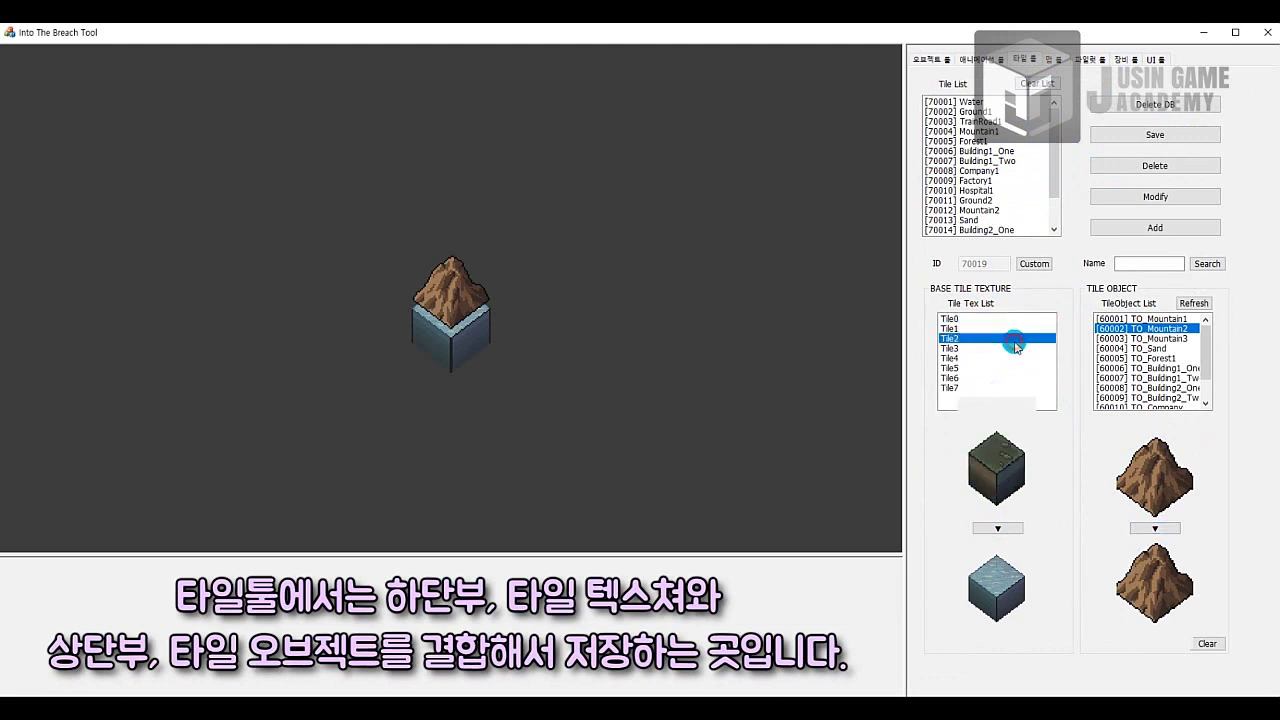
{"action": "left_click", "coordinate": [997, 527]}
{"action": "left_click", "coordinate": [977, 328]}
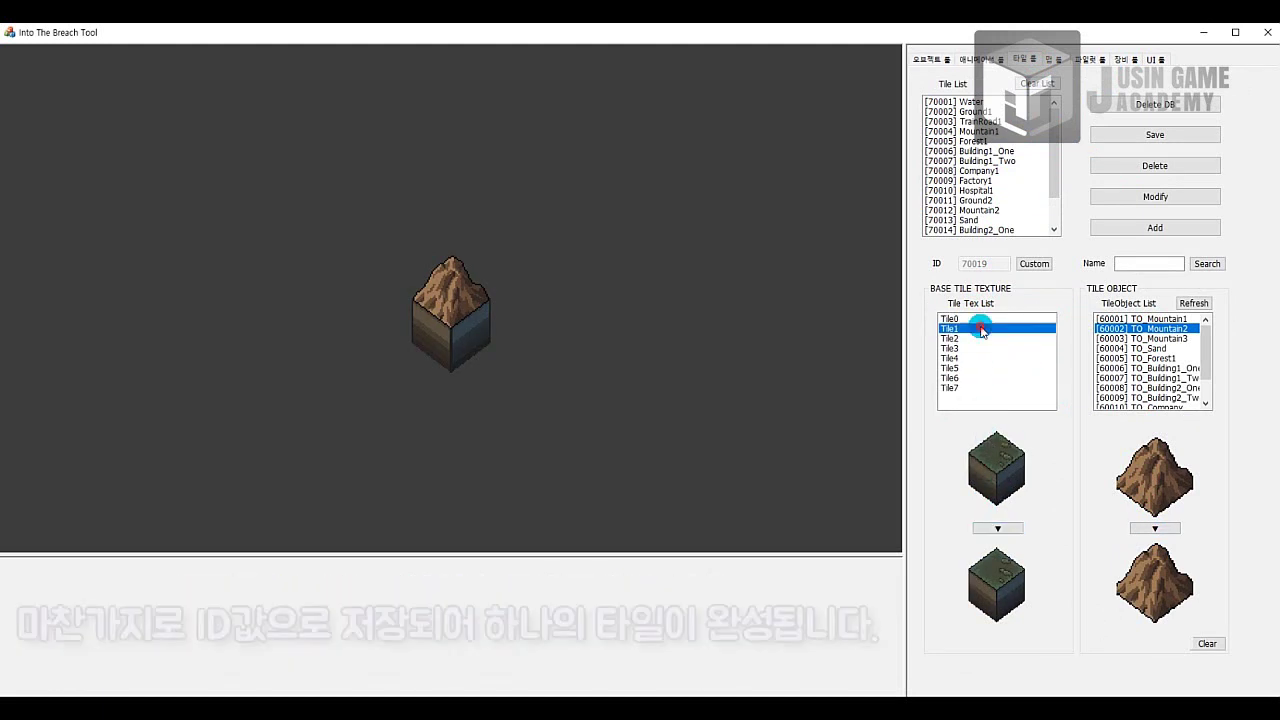
{"action": "left_click", "coordinate": [977, 358]}
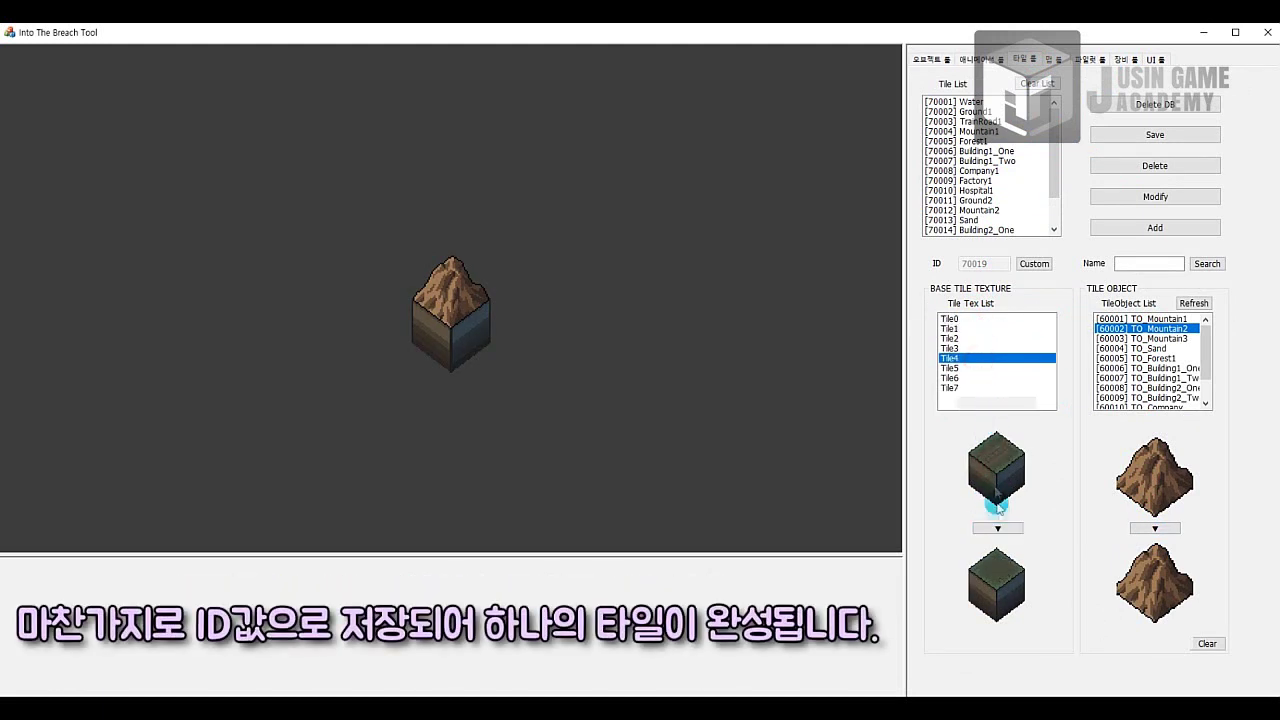
{"action": "left_click", "coordinate": [1115, 360]}
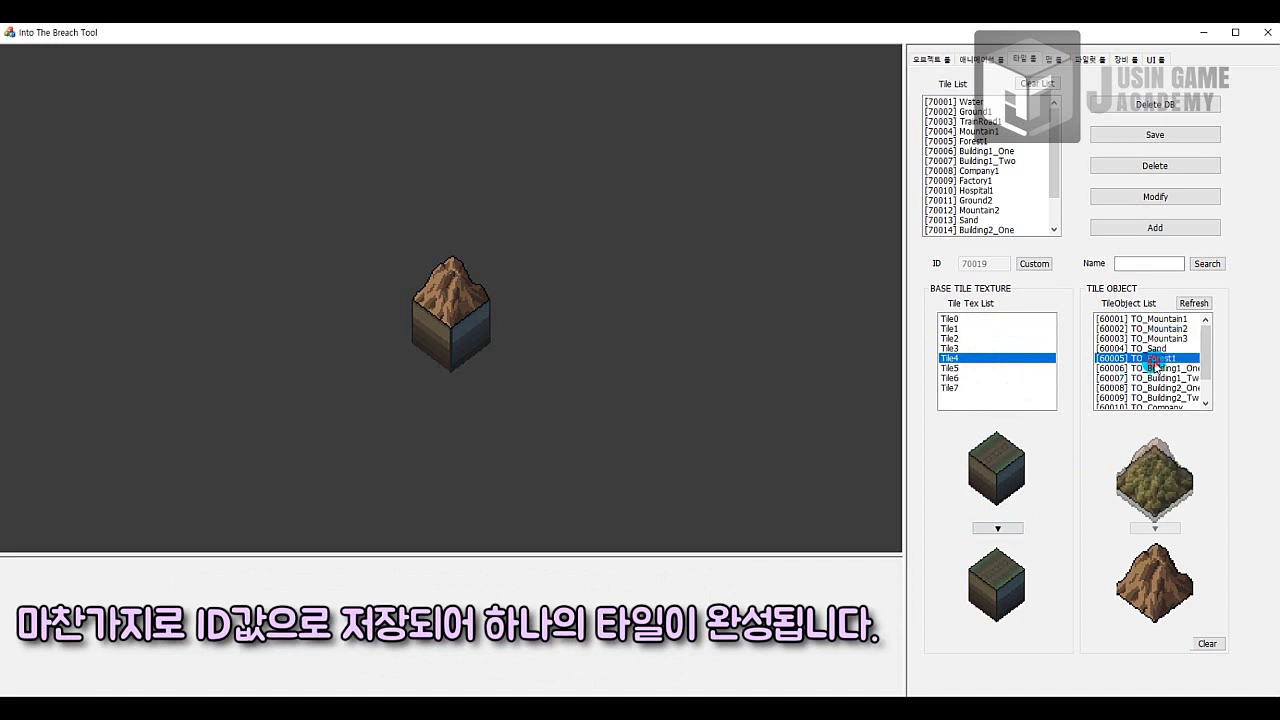
{"action": "left_click", "coordinate": [1155, 528]}
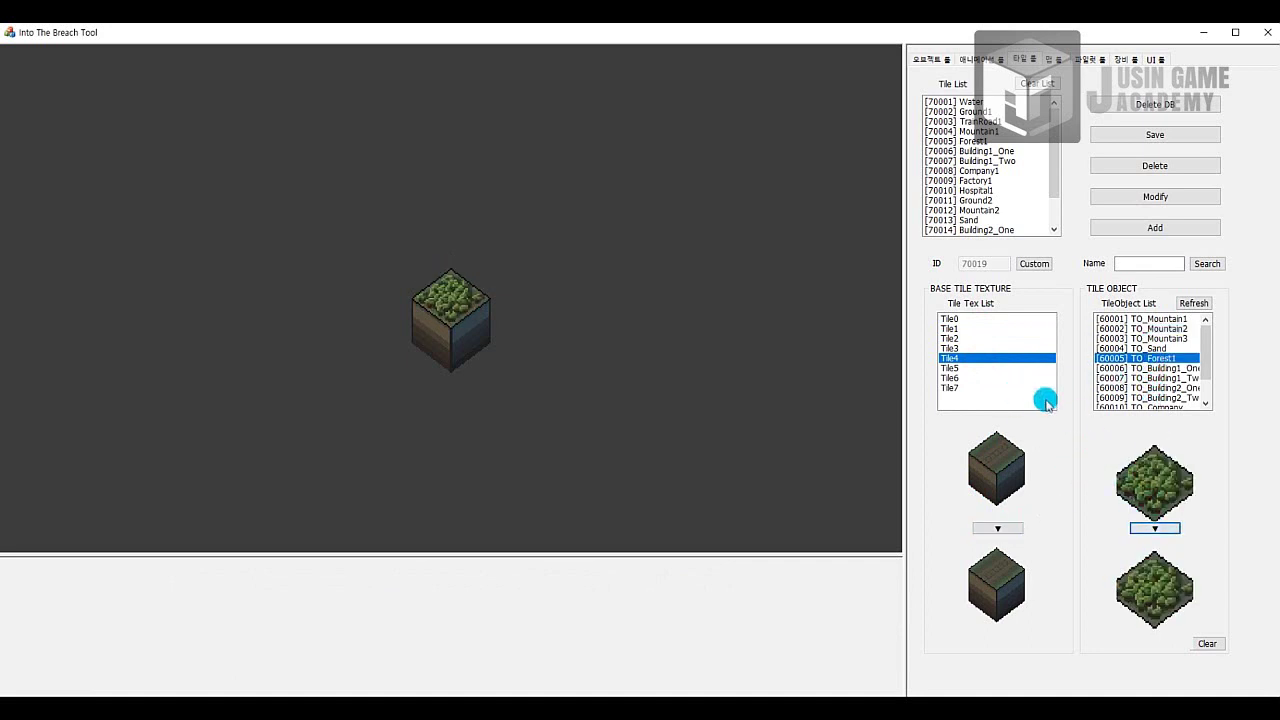
Assign TO_Building2_One as the tile object and Tile6 as the base tile texture.
{"action": "scroll", "coordinate": [1150, 358], "scroll_direction": "down", "scroll_amount": 1}
{"action": "scroll", "coordinate": [1157, 375], "scroll_direction": "up", "scroll_amount": 1}
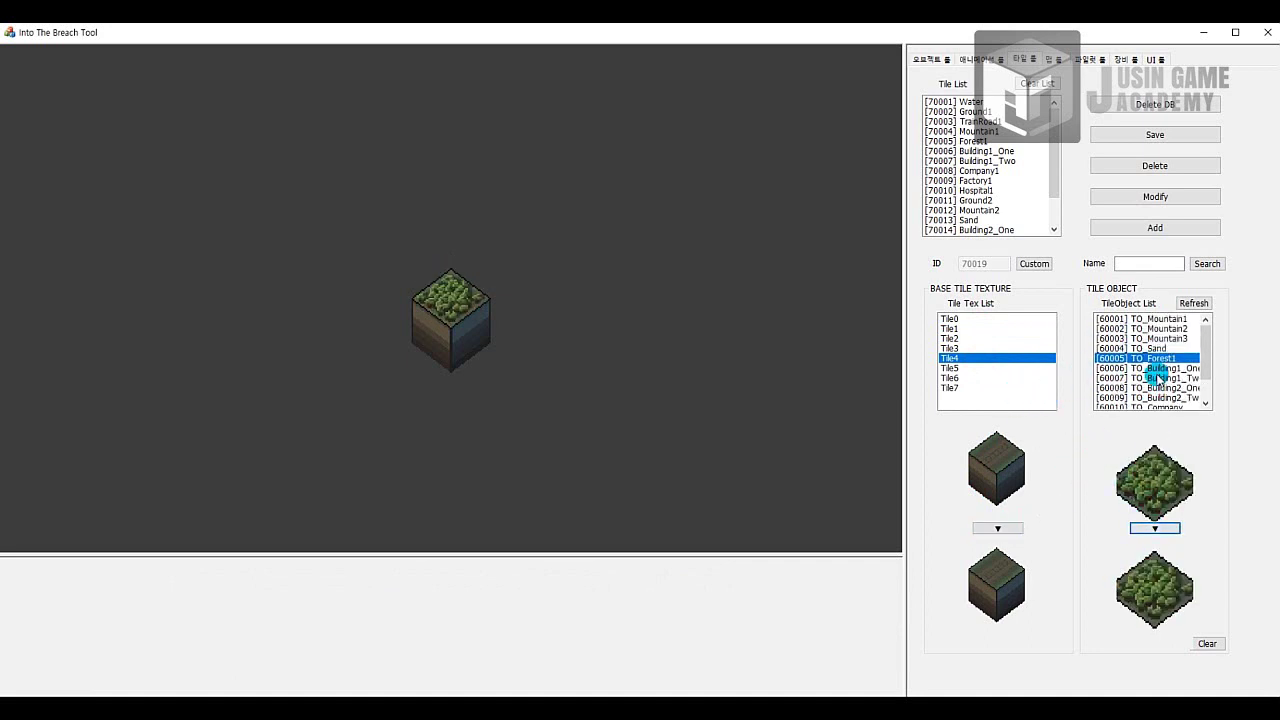
{"action": "left_click", "coordinate": [1163, 388]}
{"action": "left_click", "coordinate": [1152, 528]}
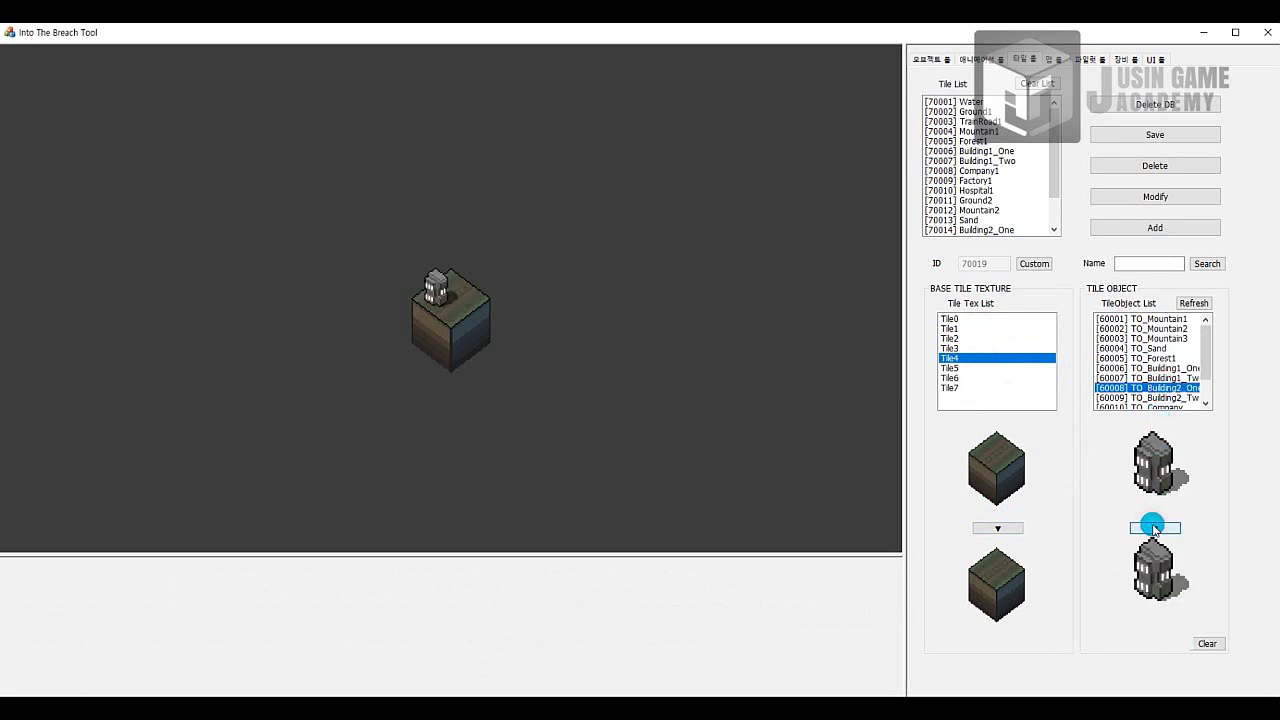
{"action": "left_click", "coordinate": [985, 377]}
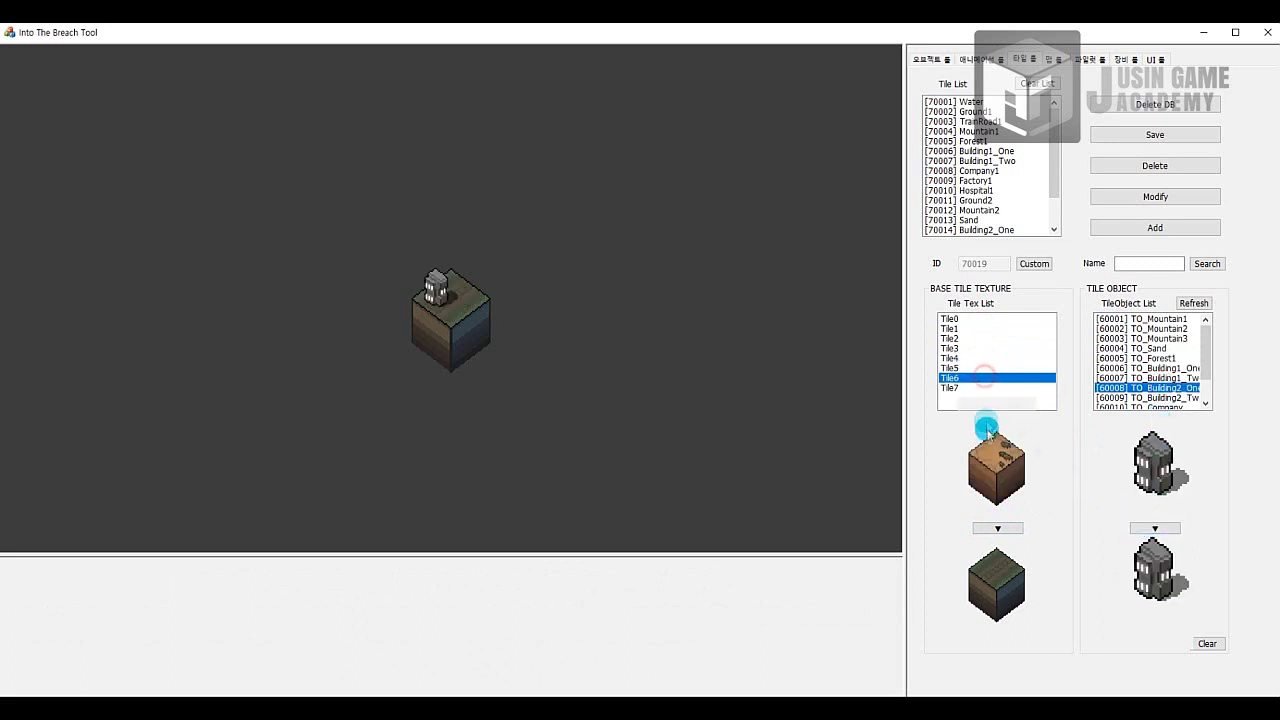
{"action": "left_click", "coordinate": [987, 527]}
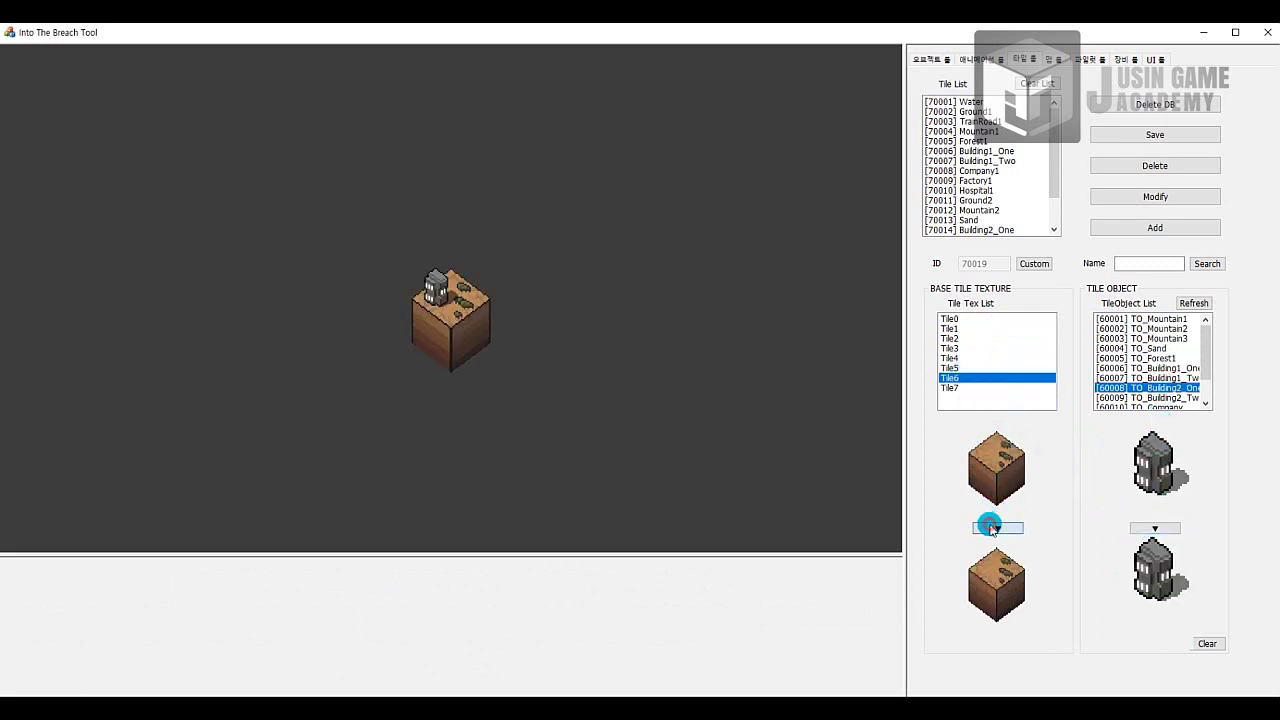
Name the tile 123123, add it to the tile list and check its entry there.
{"action": "left_click", "coordinate": [968, 393]}
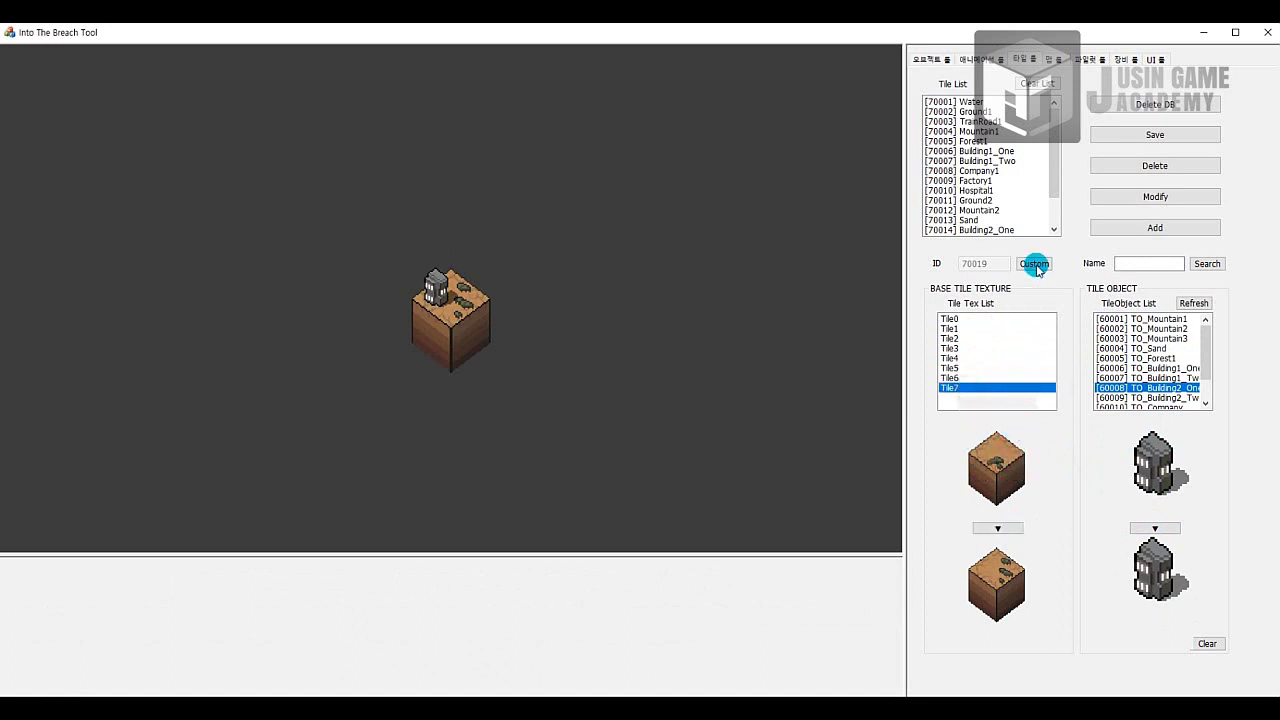
{"action": "left_click", "coordinate": [1127, 261]}
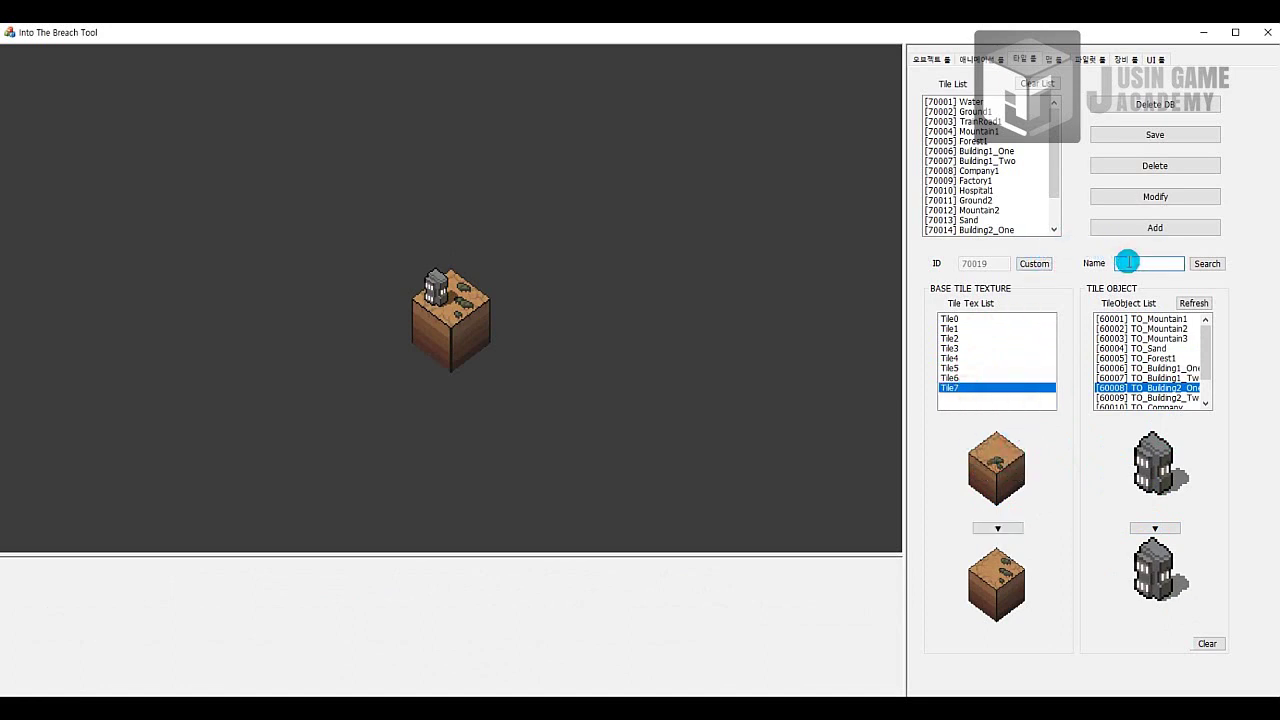
{"action": "left_click", "coordinate": [1092, 224]}
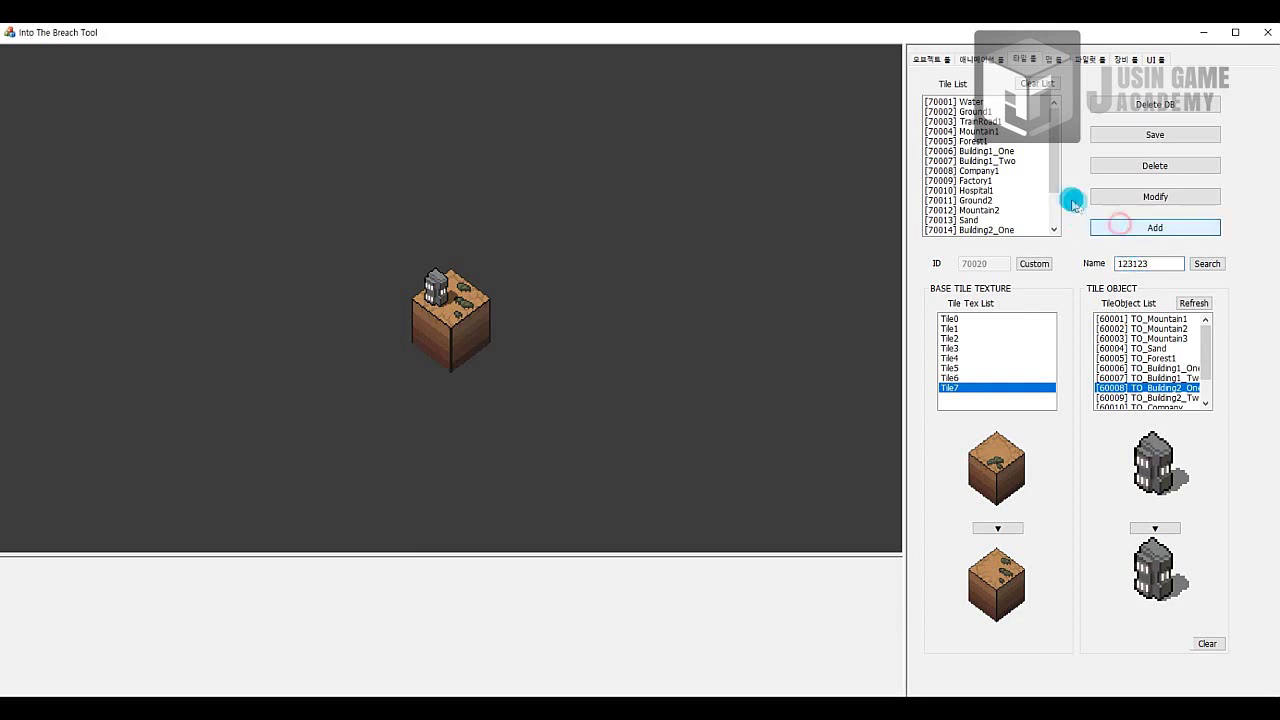
{"action": "left_click_drag", "start_coordinate": [1053, 195], "coordinate": [1055, 229]}
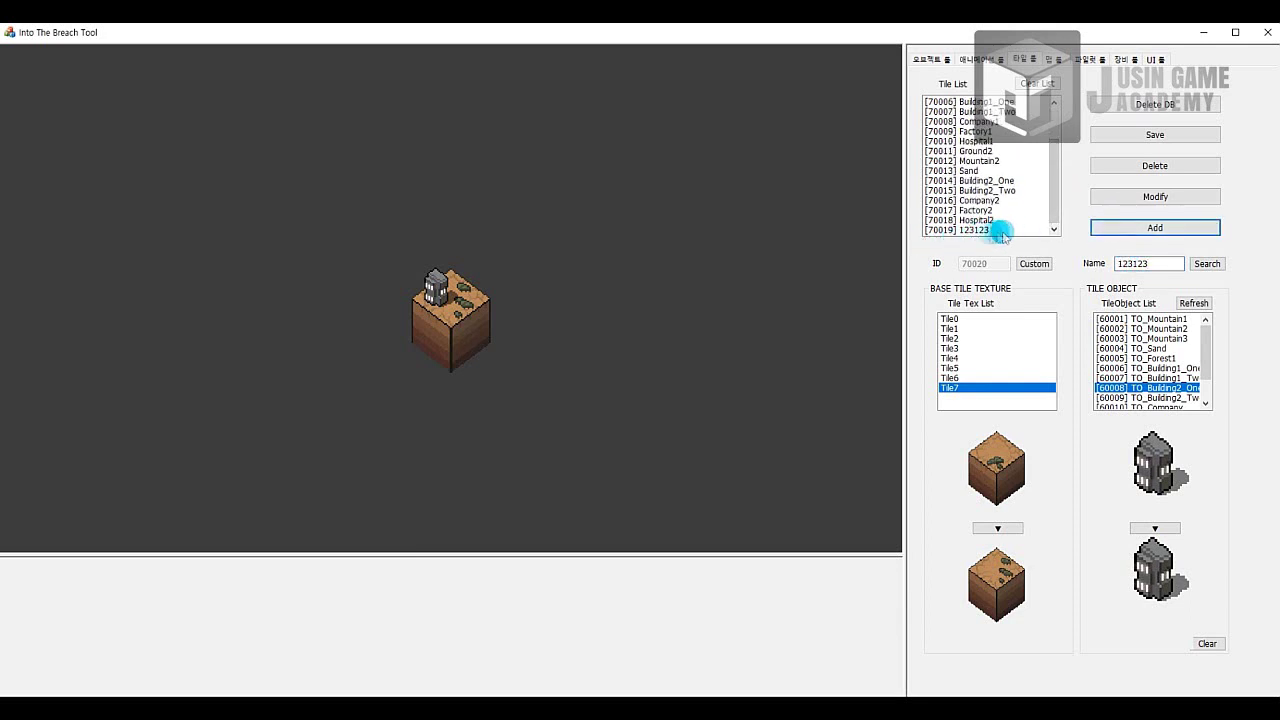
Switch to the map tool.
{"action": "left_click", "coordinate": [1064, 62]}
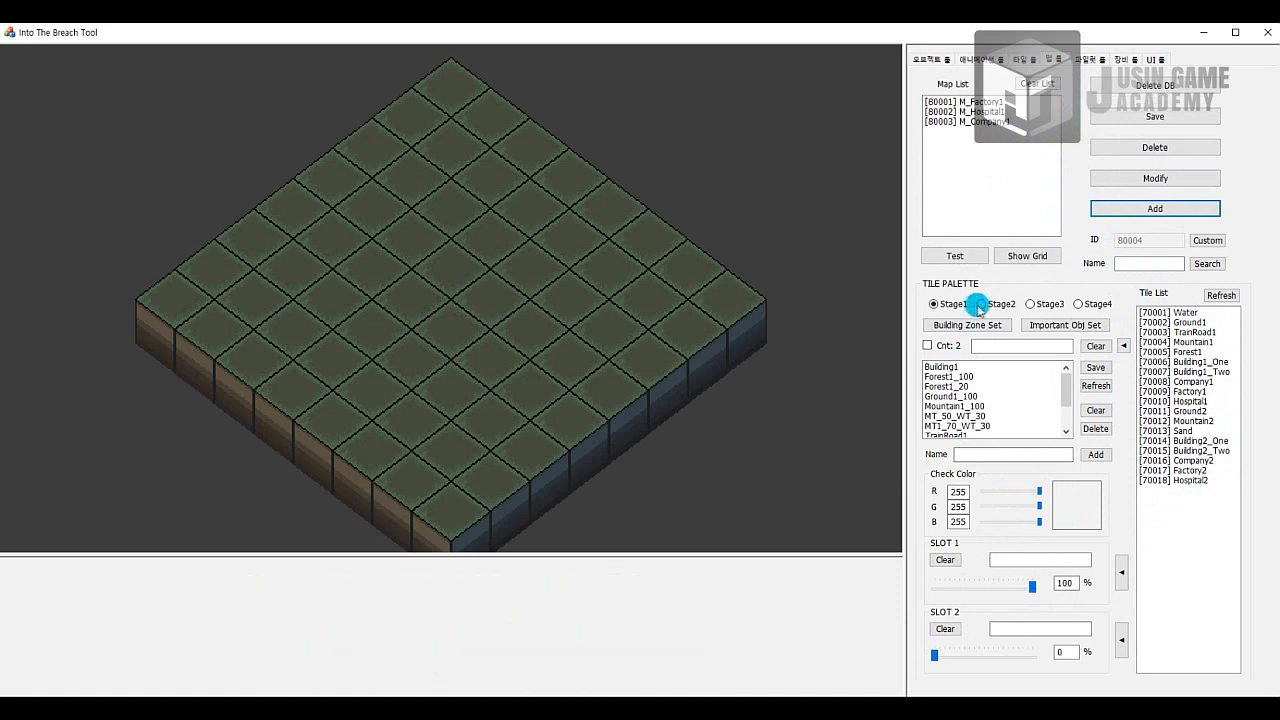
Switch the tile palette between Stage2 and Stage1, ending on Stage1.
{"action": "left_click", "coordinate": [984, 306]}
{"action": "left_click", "coordinate": [953, 305]}
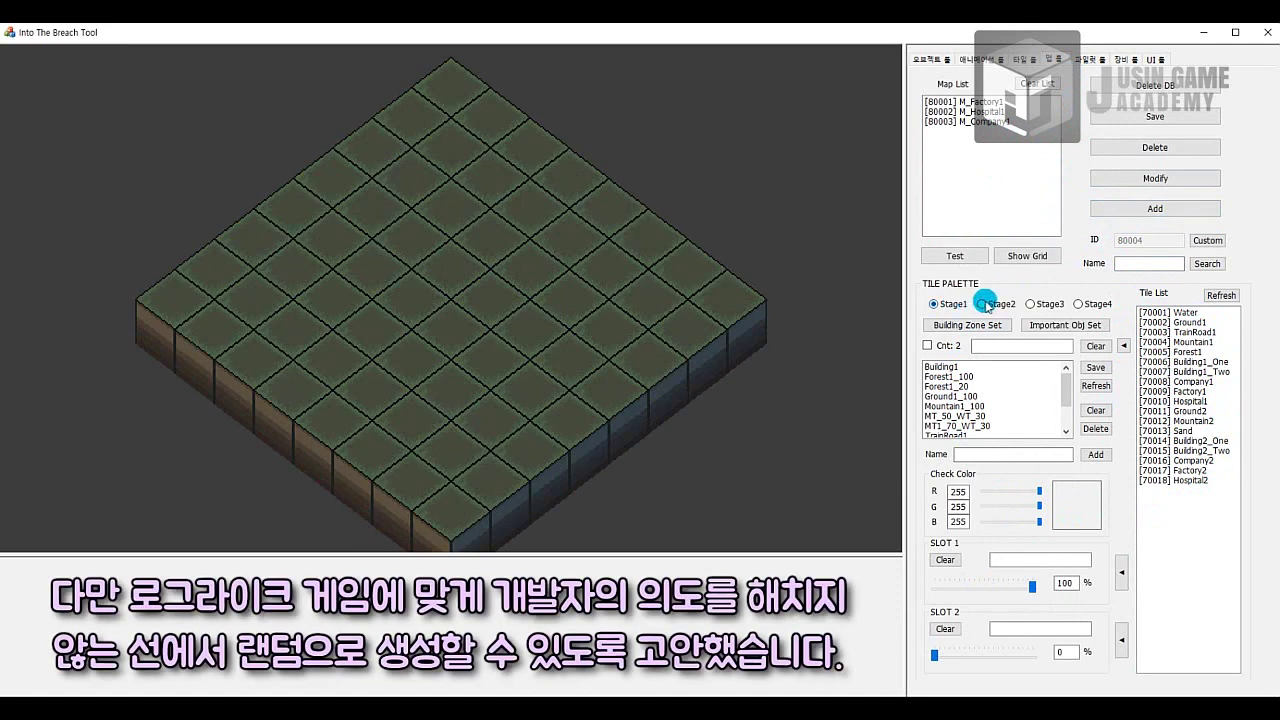
{"action": "left_click", "coordinate": [984, 305]}
{"action": "left_click", "coordinate": [953, 305]}
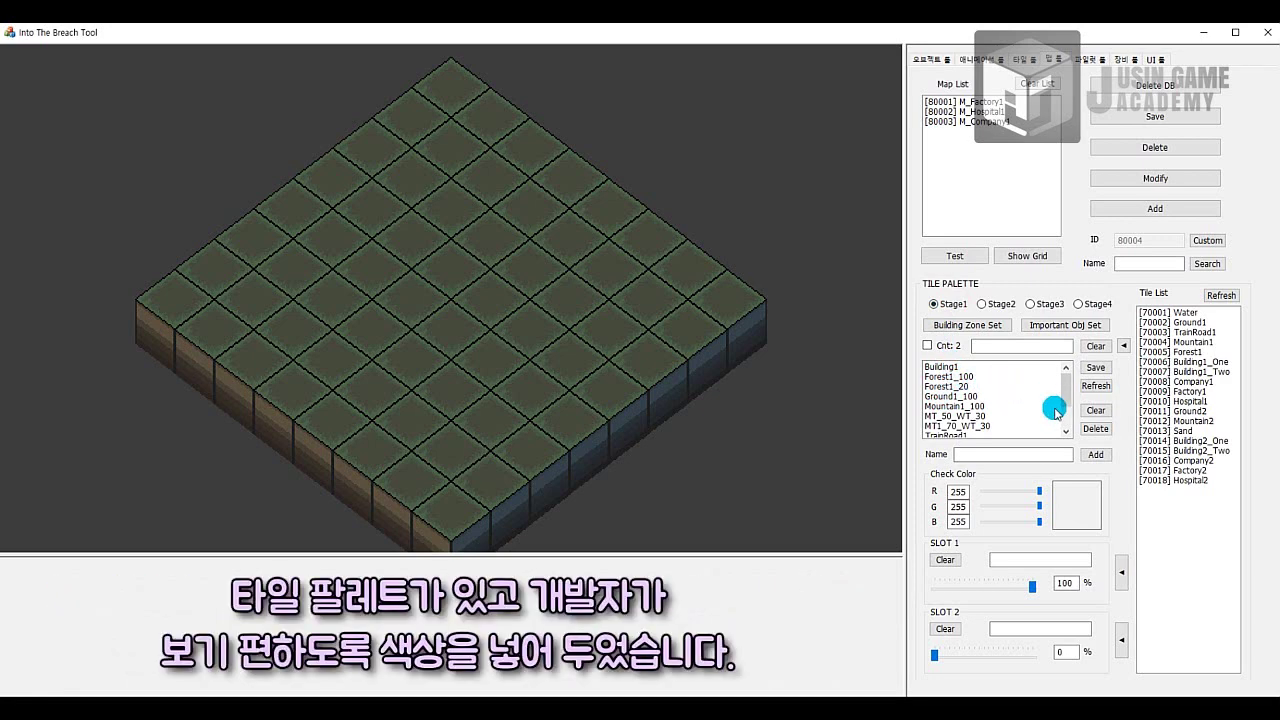
Review the color and slot settings of the saved palettes, including Building1, Forest1_100, Ground1_100, Mountain1_100 and Water_40.
{"action": "scroll", "coordinate": [990, 405], "scroll_direction": "down", "scroll_amount": 2}
{"action": "scroll", "coordinate": [990, 420], "scroll_direction": "up", "scroll_amount": 2}
{"action": "left_click", "coordinate": [971, 366]}
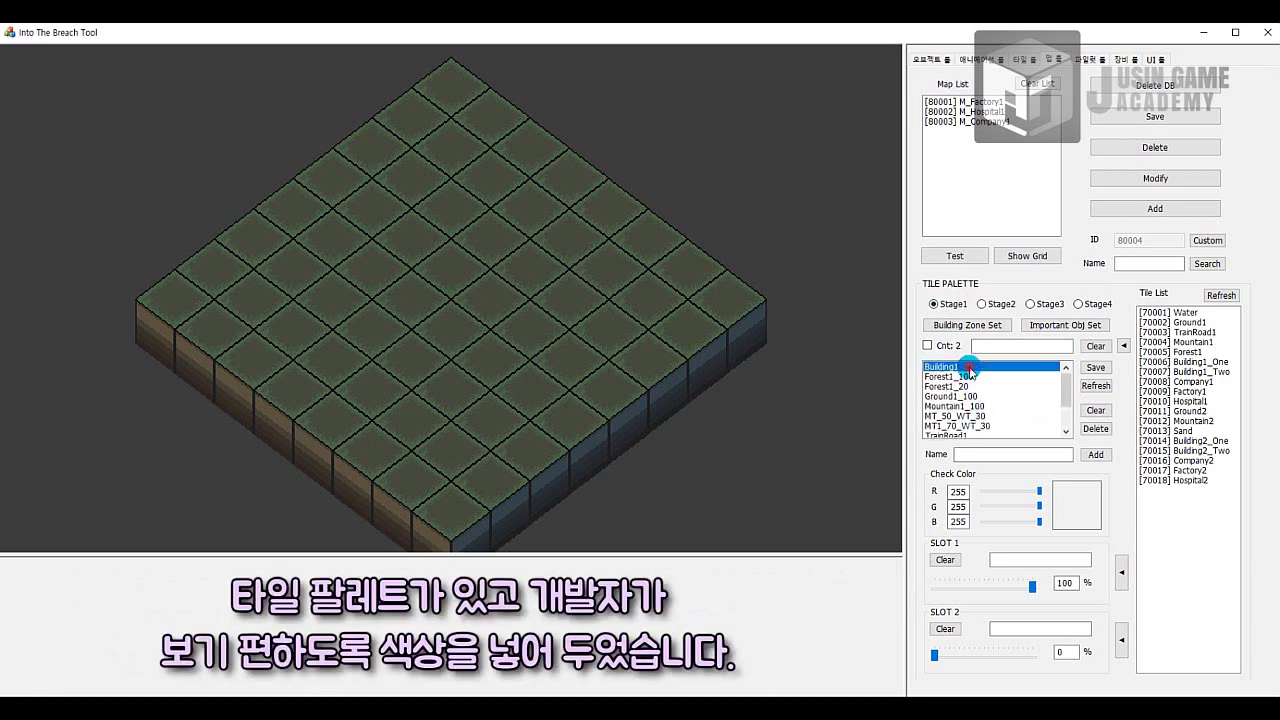
{"action": "left_click", "coordinate": [970, 376]}
{"action": "left_click", "coordinate": [970, 396]}
{"action": "left_click", "coordinate": [975, 406]}
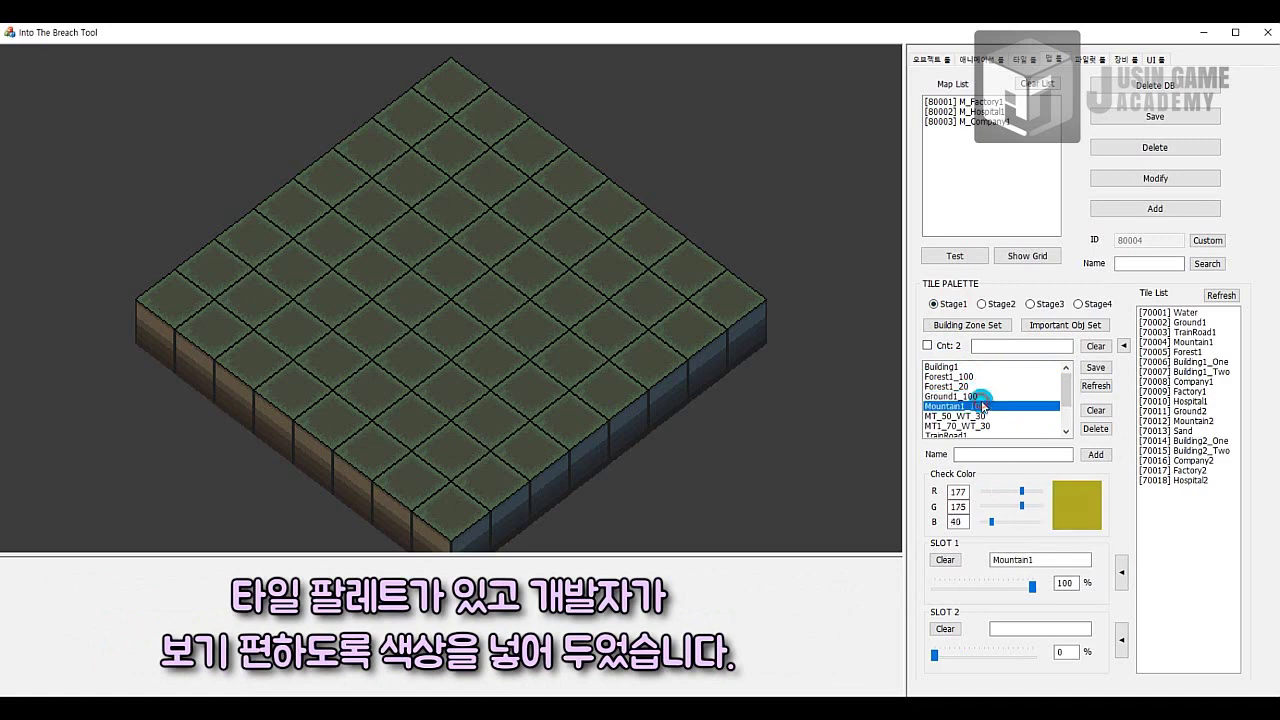
{"action": "scroll", "coordinate": [980, 408], "scroll_direction": "down", "scroll_amount": 2}
{"action": "left_click", "coordinate": [984, 407]}
{"action": "left_click", "coordinate": [978, 416]}
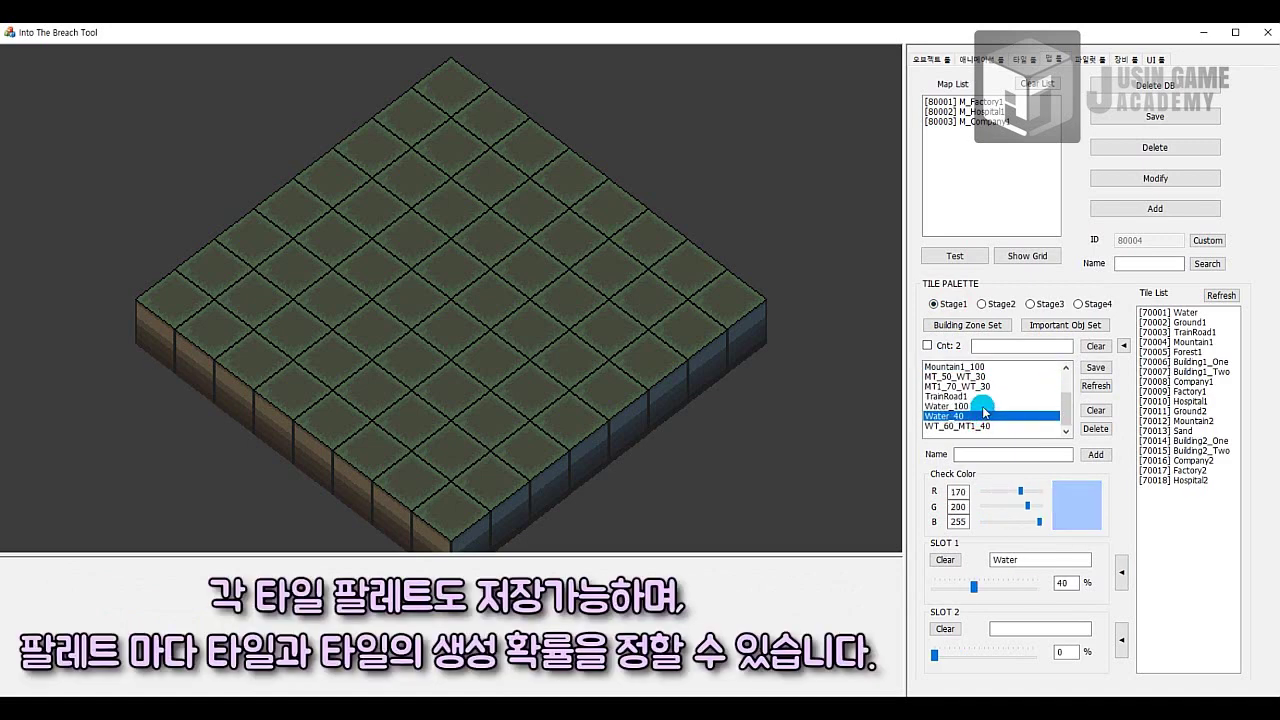
Paint the tiles around the map's front corner with the Water_100 palette and test the map.
{"action": "left_click", "coordinate": [978, 406]}
{"action": "mouse_move", "coordinate": [465, 523]}
{"action": "left_mouse_down"}
{"action": "mouse_move", "coordinate": [394, 486]}
{"action": "mouse_move", "coordinate": [380, 462]}
{"action": "mouse_move", "coordinate": [549, 443]}
{"action": "mouse_move", "coordinate": [612, 458]}
{"action": "left_mouse_up"}
{"action": "left_click", "coordinate": [950, 254]}
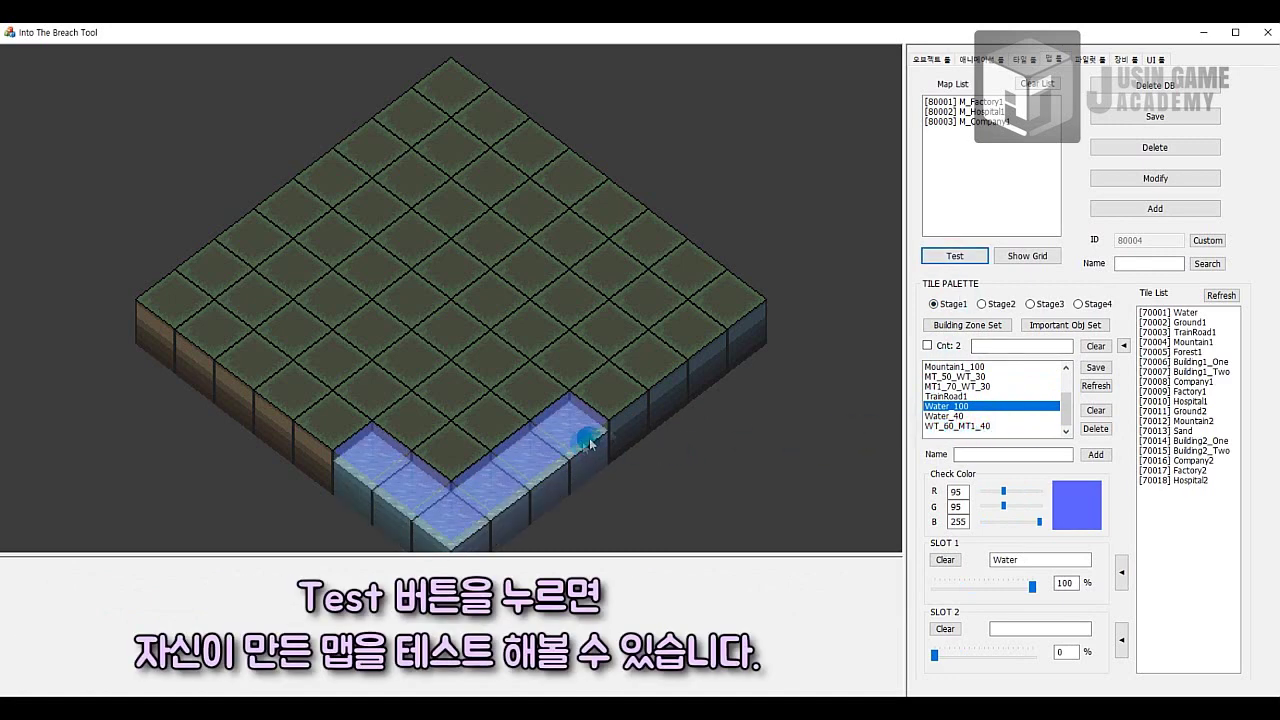
Toggle the grid display, return to the Stage1 layout and erase the Water_100 tiles around the front corner.
{"action": "left_click", "coordinate": [1013, 258]}
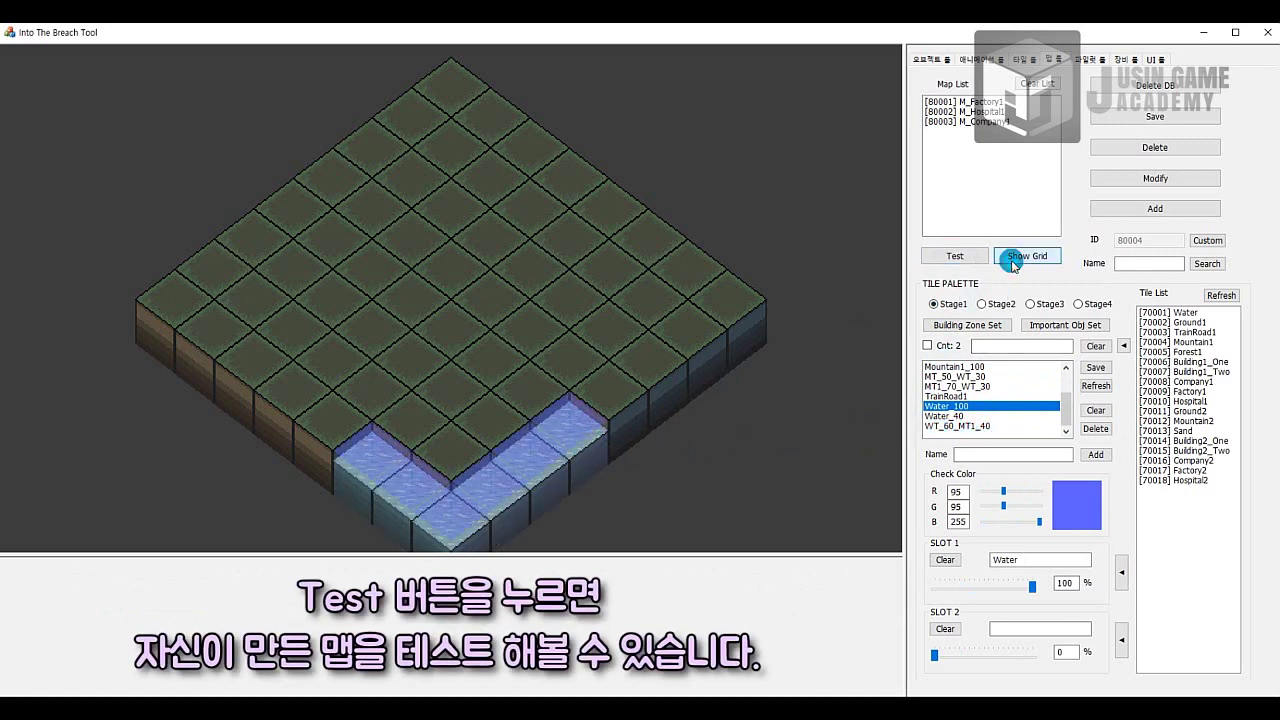
{"action": "left_click", "coordinate": [573, 466]}
{"action": "left_click", "coordinate": [1022, 256]}
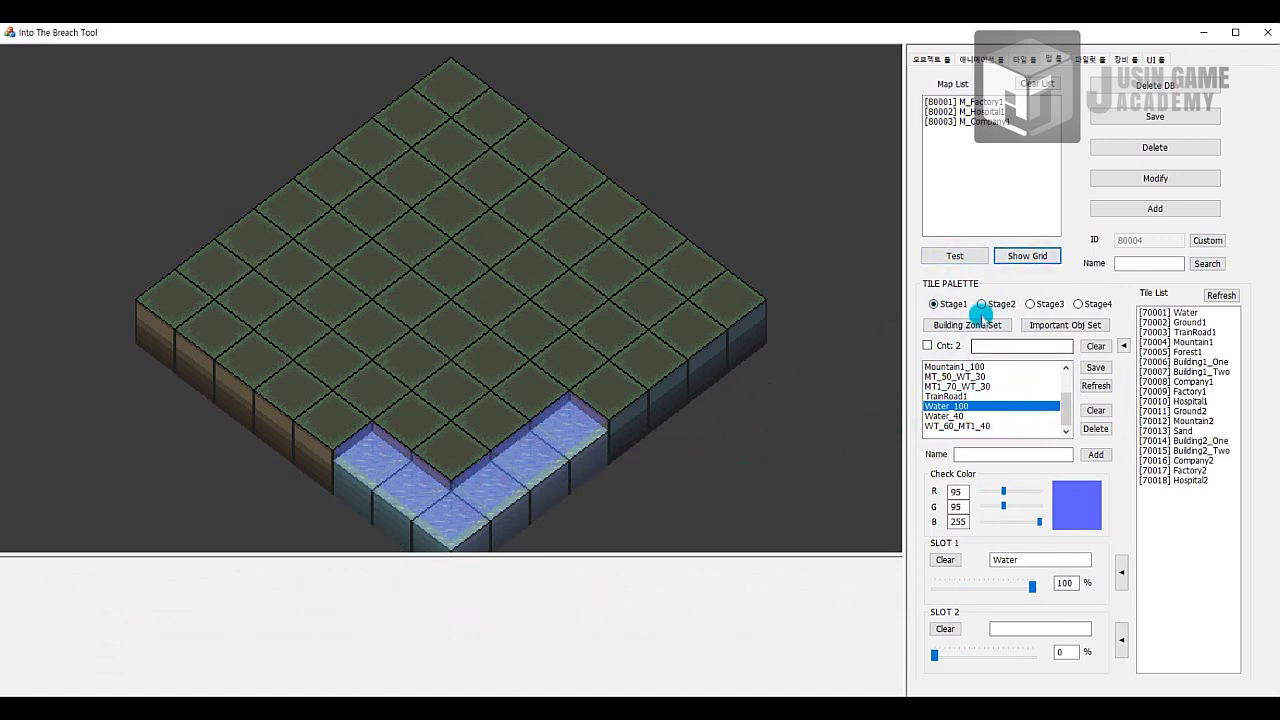
{"action": "left_click", "coordinate": [933, 303]}
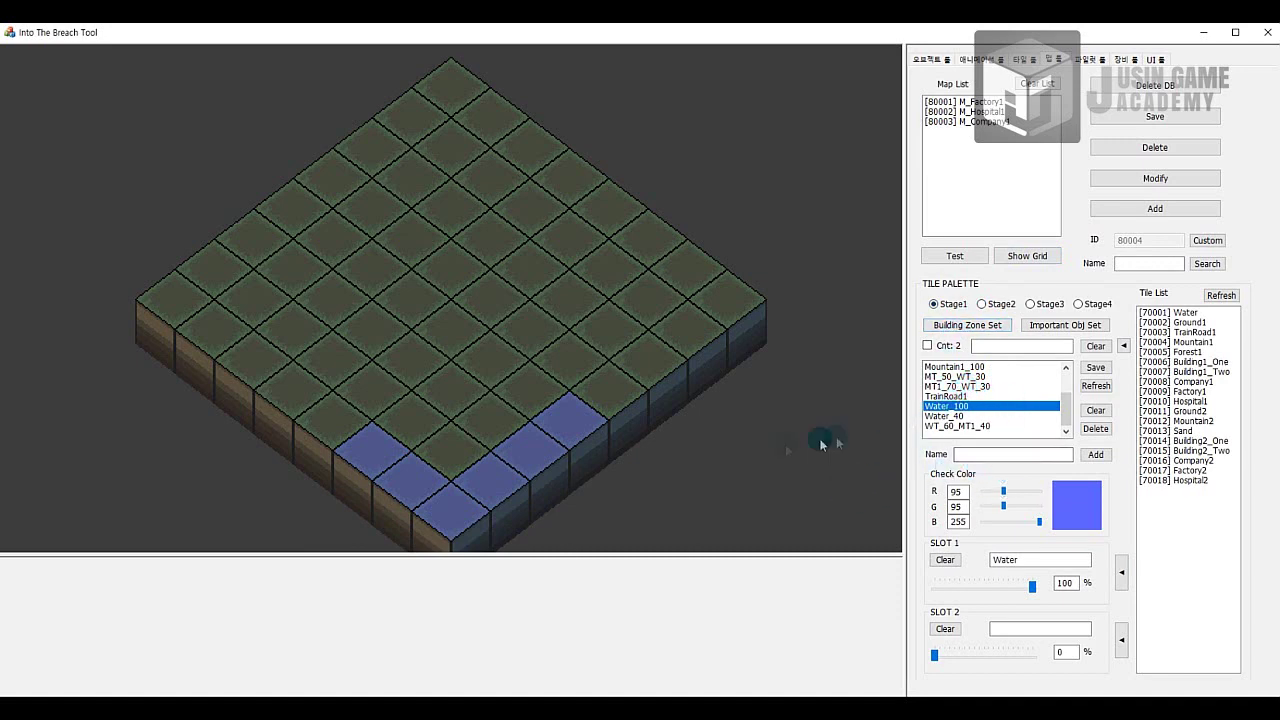
{"action": "mouse_move", "coordinate": [574, 457]}
{"action": "left_mouse_down"}
{"action": "mouse_move", "coordinate": [463, 480]}
{"action": "mouse_move", "coordinate": [383, 436]}
{"action": "left_mouse_up"}
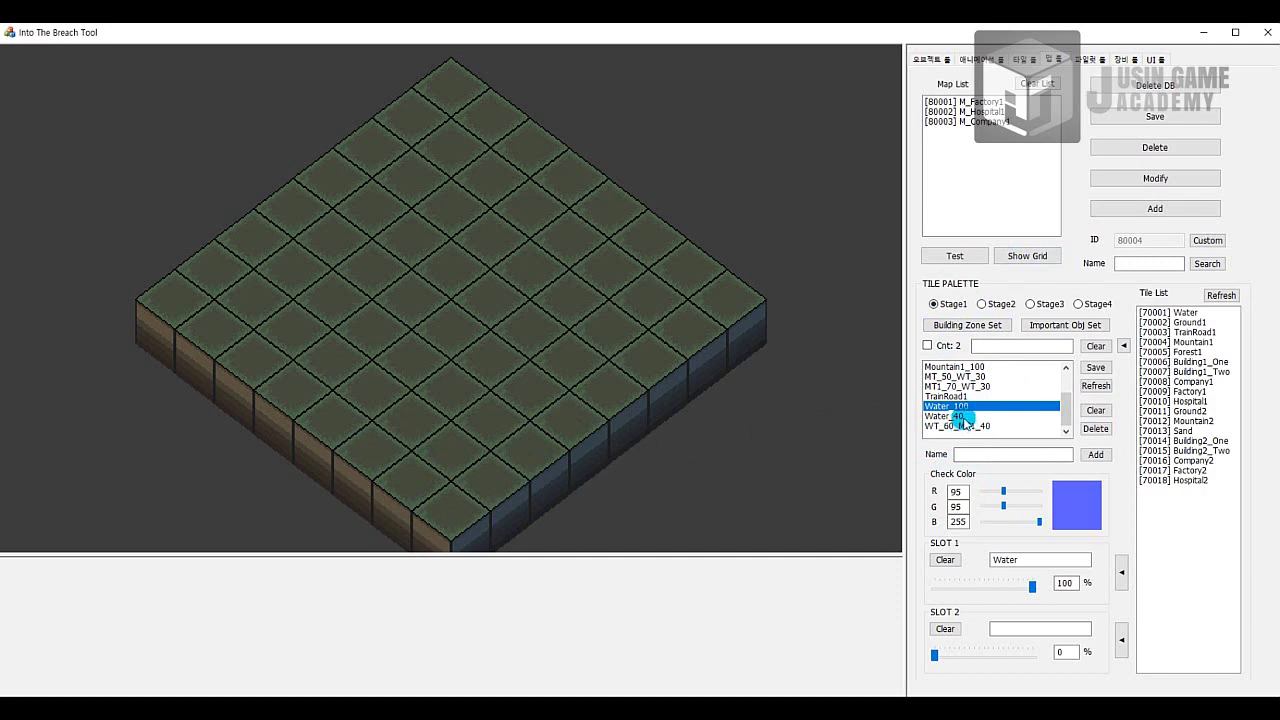
Test the Water_40 palette on the tiles around the front corner and erase them from the map.
{"action": "left_click", "coordinate": [960, 416]}
{"action": "mouse_move", "coordinate": [366, 440]}
{"action": "left_mouse_down"}
{"action": "mouse_move", "coordinate": [466, 517]}
{"action": "mouse_move", "coordinate": [537, 443]}
{"action": "left_mouse_up"}
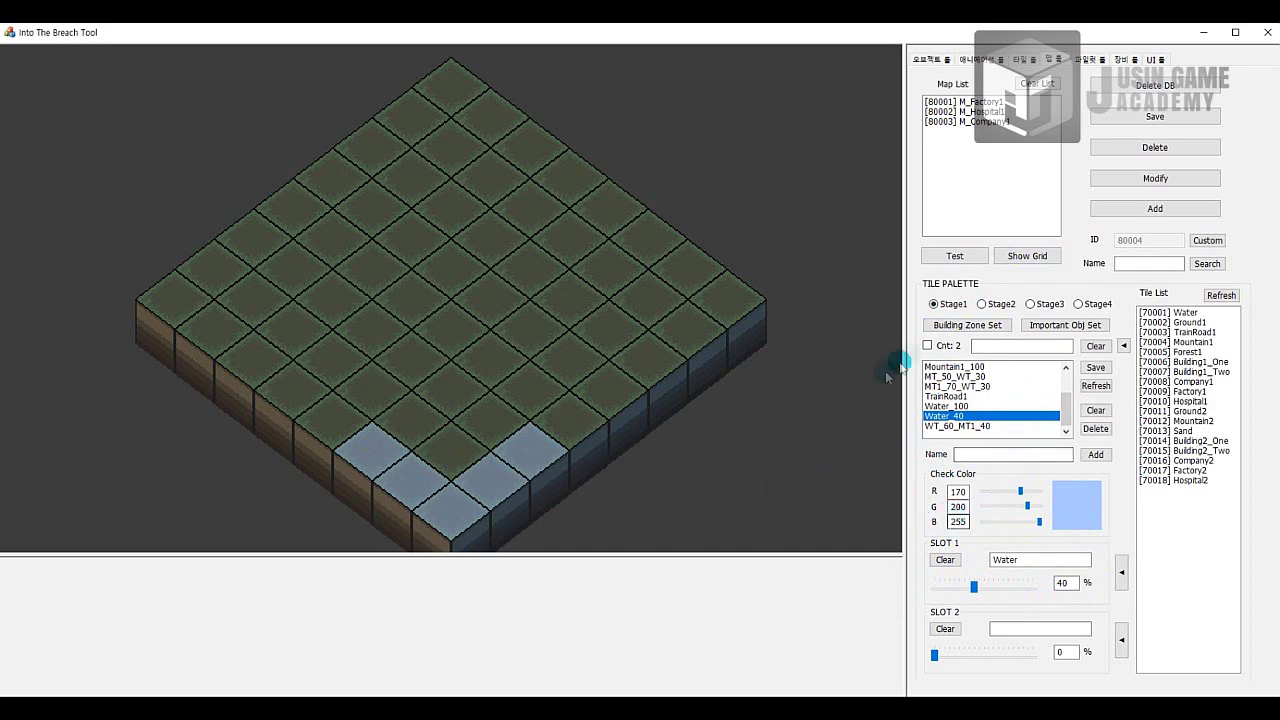
{"action": "left_click", "coordinate": [958, 262]}
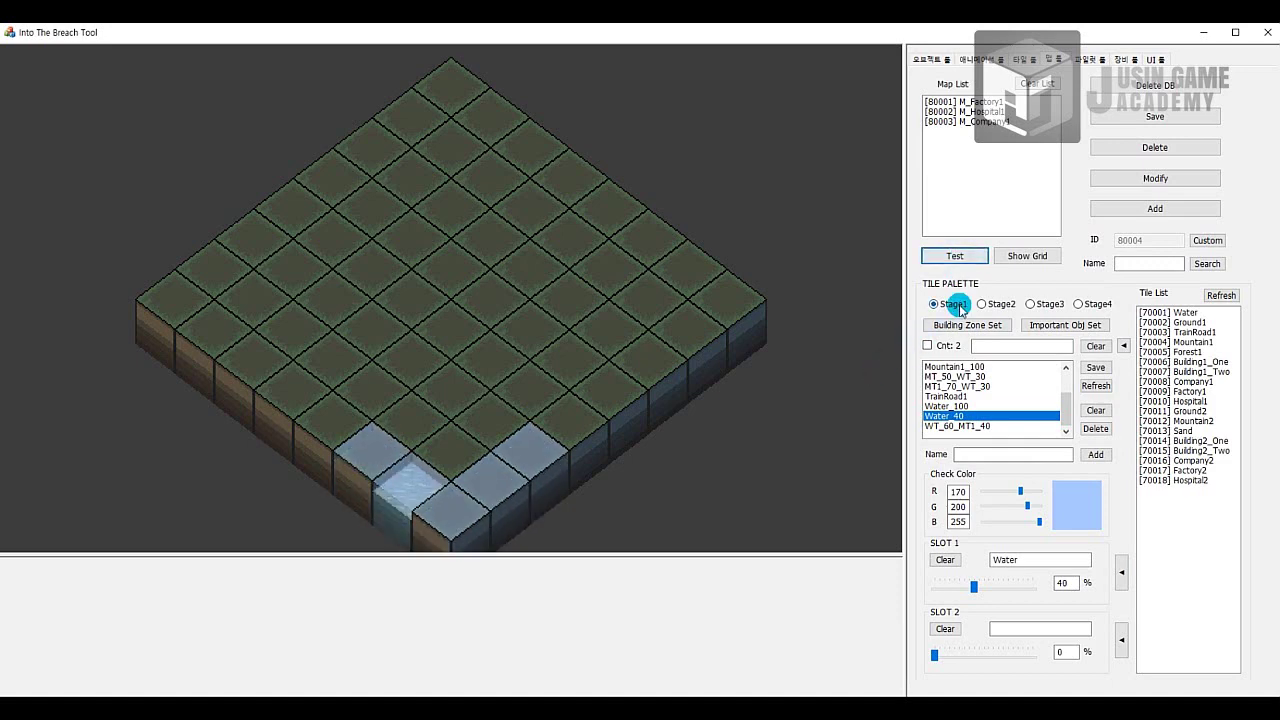
{"action": "mouse_move", "coordinate": [586, 449]}
{"action": "left_mouse_down"}
{"action": "mouse_move", "coordinate": [386, 491]}
{"action": "mouse_move", "coordinate": [693, 453]}
{"action": "left_mouse_up"}
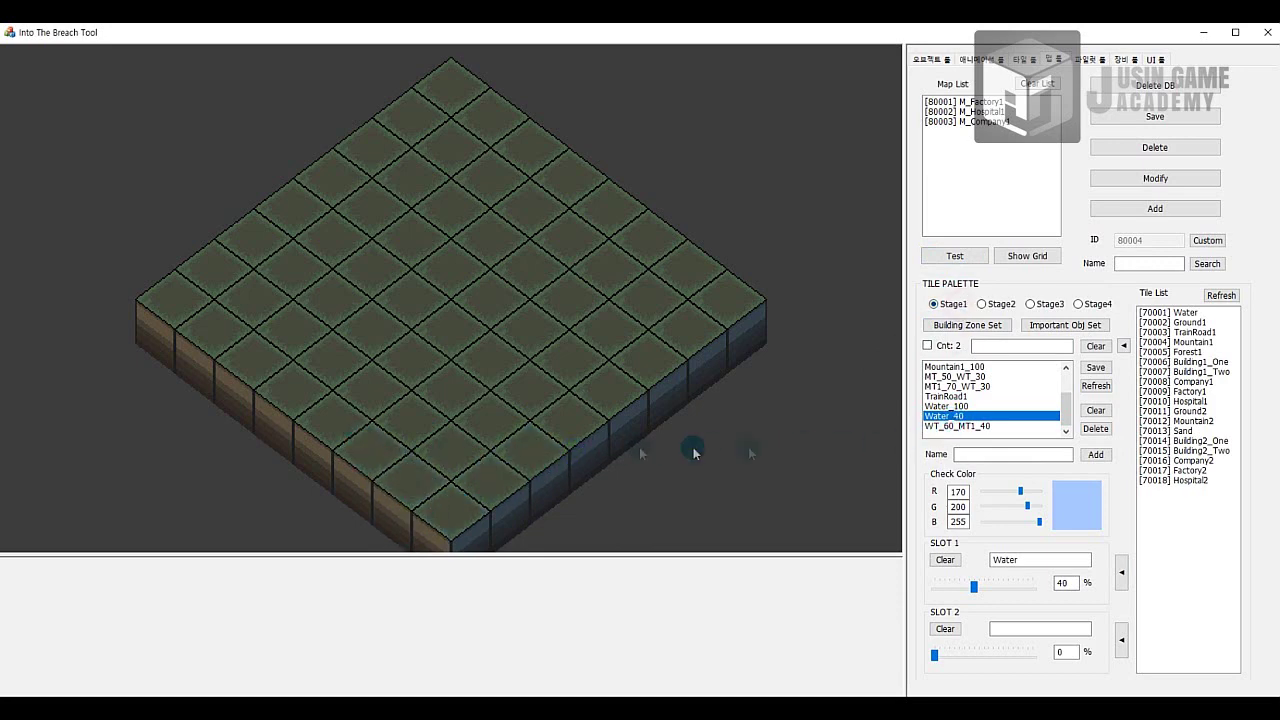
Load the WT_60_MT1_40 palette, clear both of its slots and set the check color to 255, 255, 255.
{"action": "left_click", "coordinate": [976, 427]}
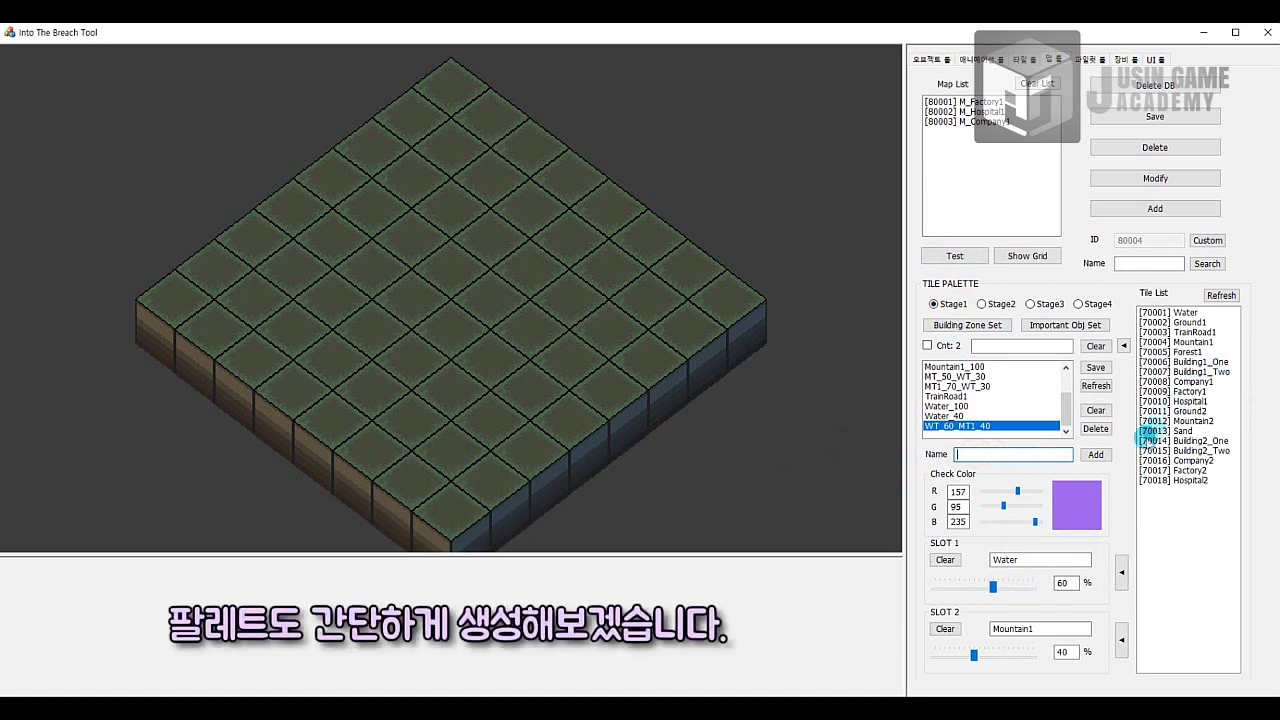
{"action": "left_click", "coordinate": [945, 560]}
{"action": "left_click", "coordinate": [942, 629]}
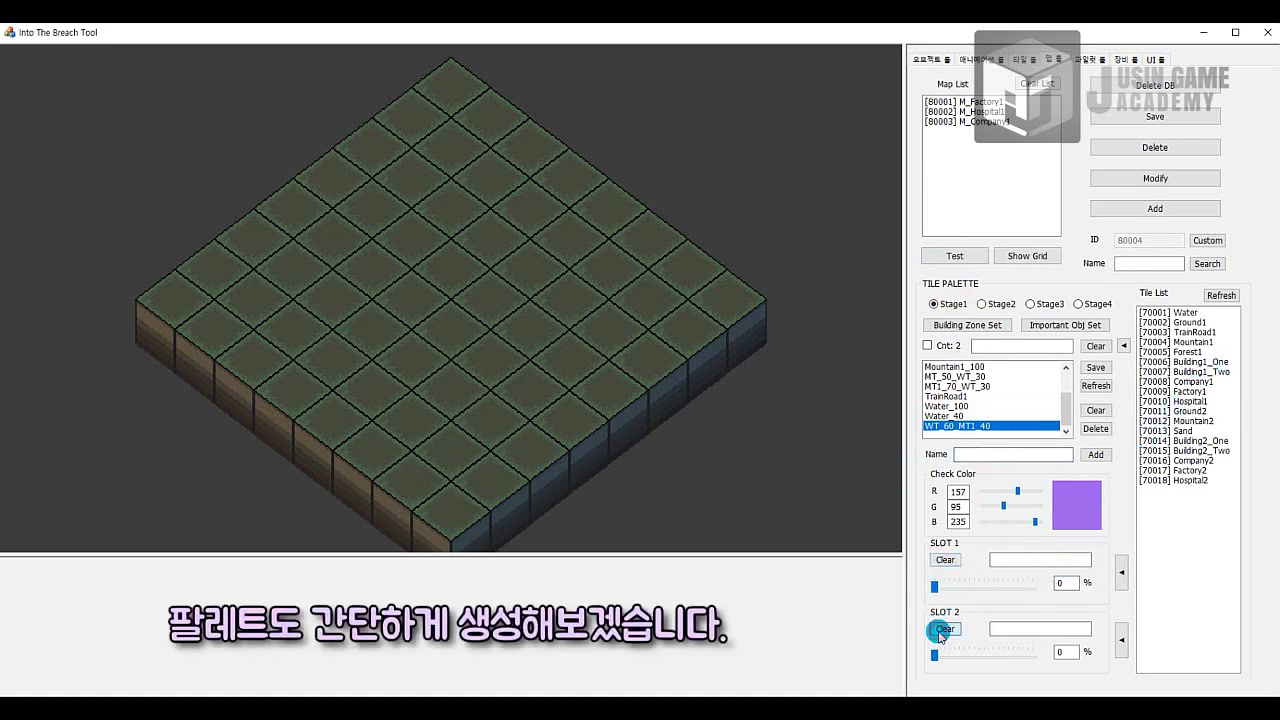
{"action": "left_click", "coordinate": [993, 510]}
{"action": "left_click", "coordinate": [1012, 491]}
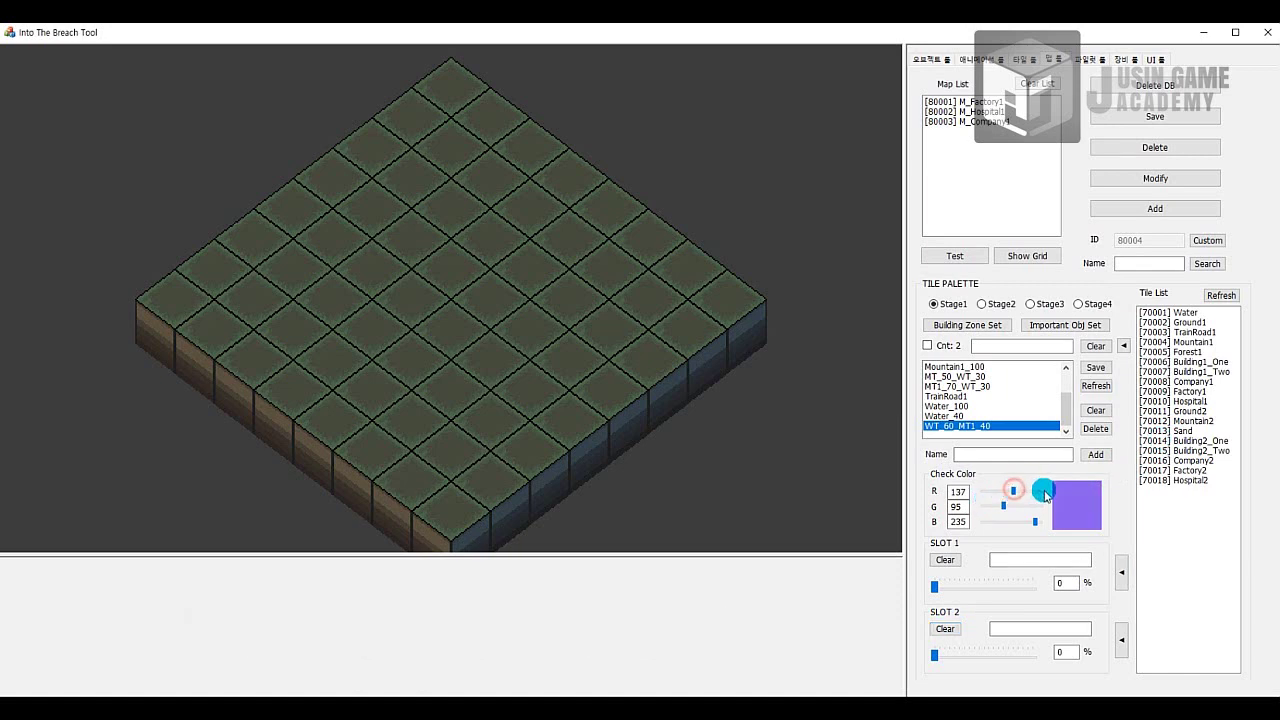
{"action": "left_click", "coordinate": [1006, 508]}
{"action": "left_click_drag", "start_coordinate": [1015, 491], "coordinate": [1159, 468]}
{"action": "left_click", "coordinate": [1038, 522]}
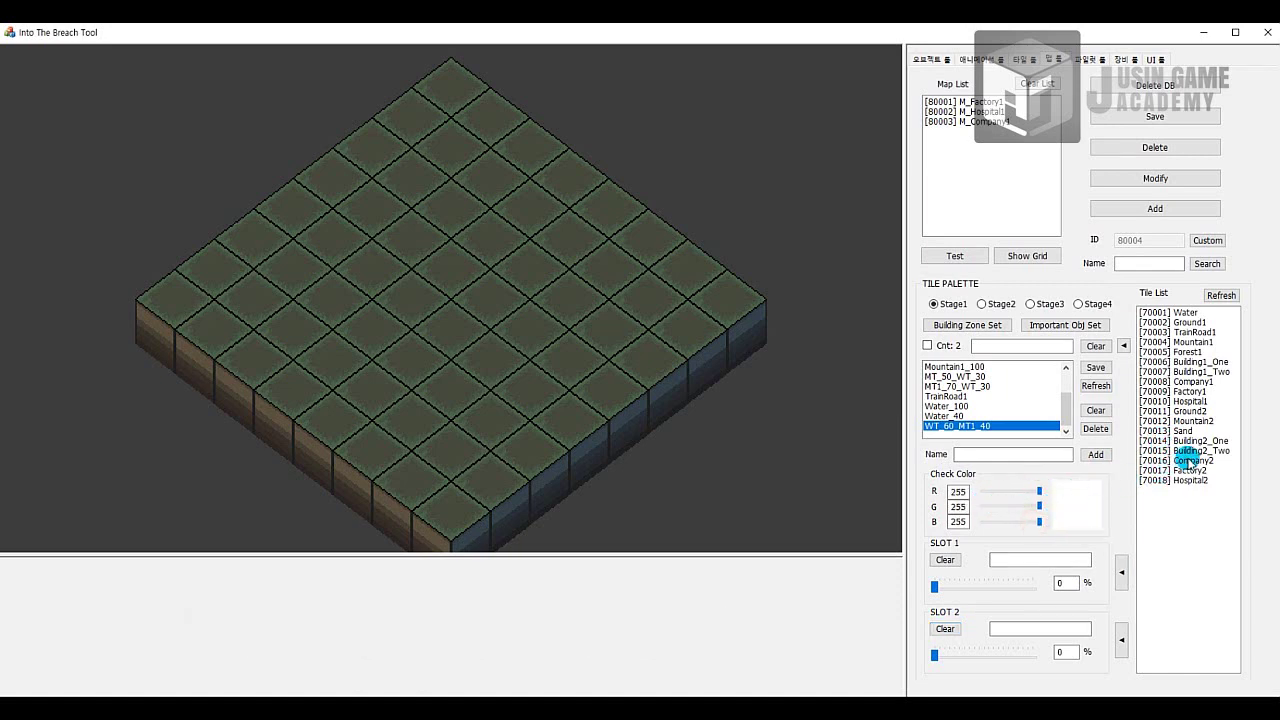
Name the new palette Water20_Forest60 and fill slot 1 with Water at 20% and slot 2 with Forest1 at 60%.
{"action": "left_click", "coordinate": [1193, 353]}
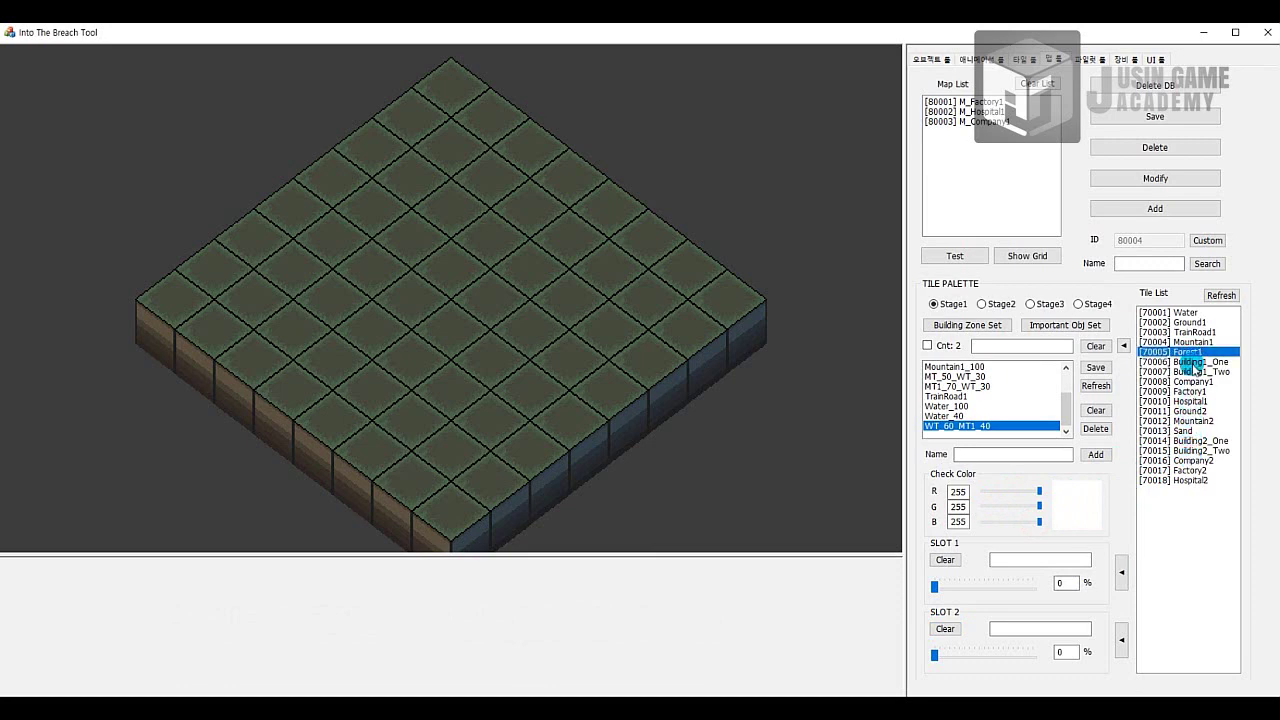
{"action": "left_click", "coordinate": [1195, 372]}
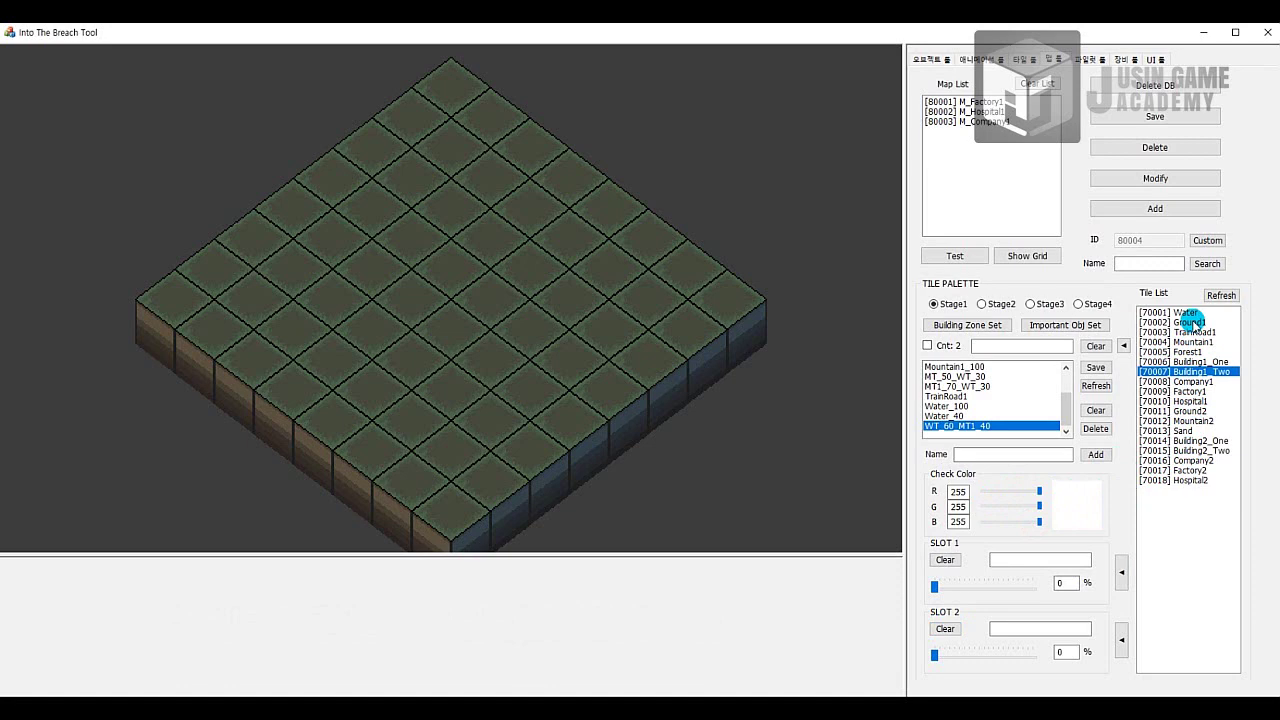
{"action": "left_click", "coordinate": [1188, 314]}
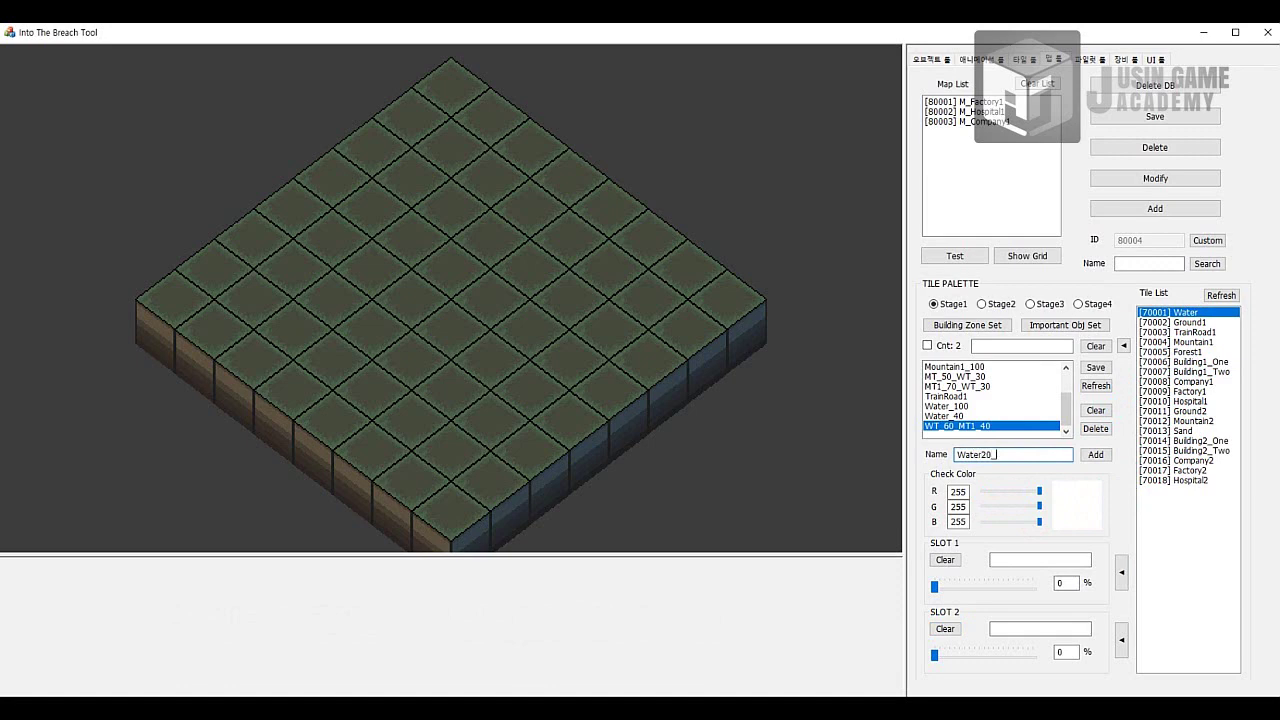
{"action": "left_click", "coordinate": [1123, 572]}
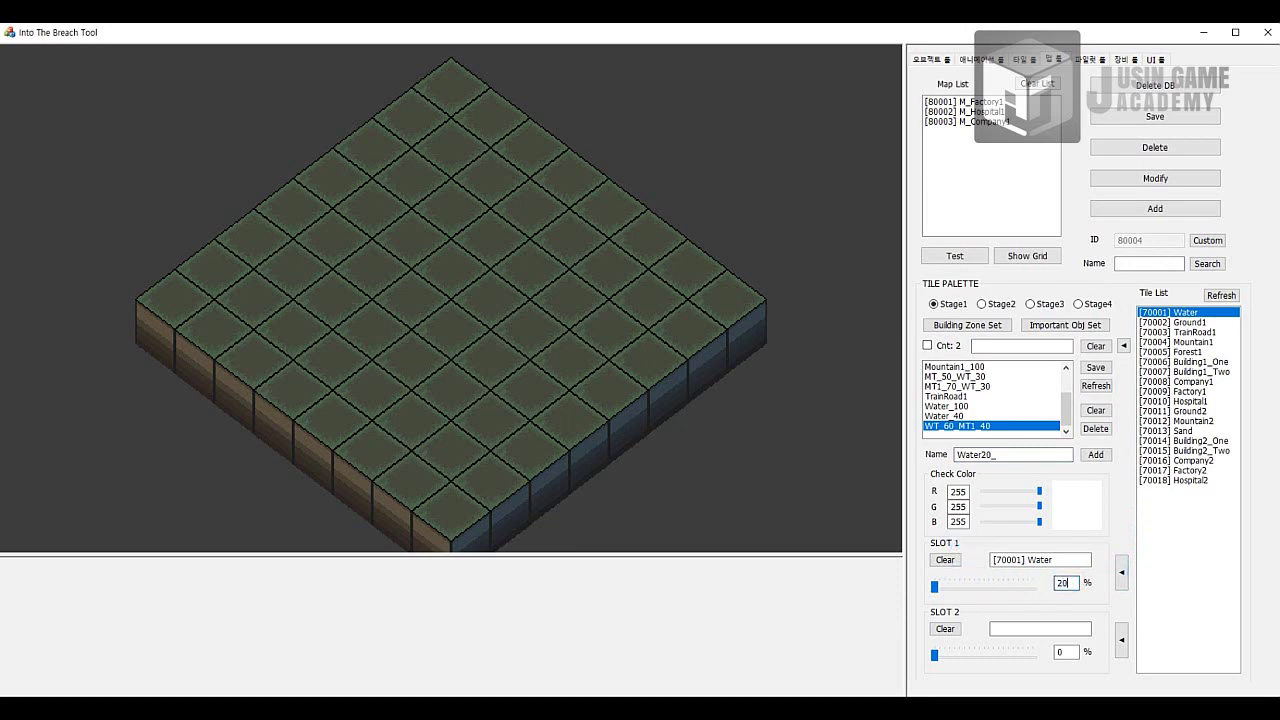
{"action": "left_click", "coordinate": [1064, 582]}
{"action": "left_click", "coordinate": [1189, 352]}
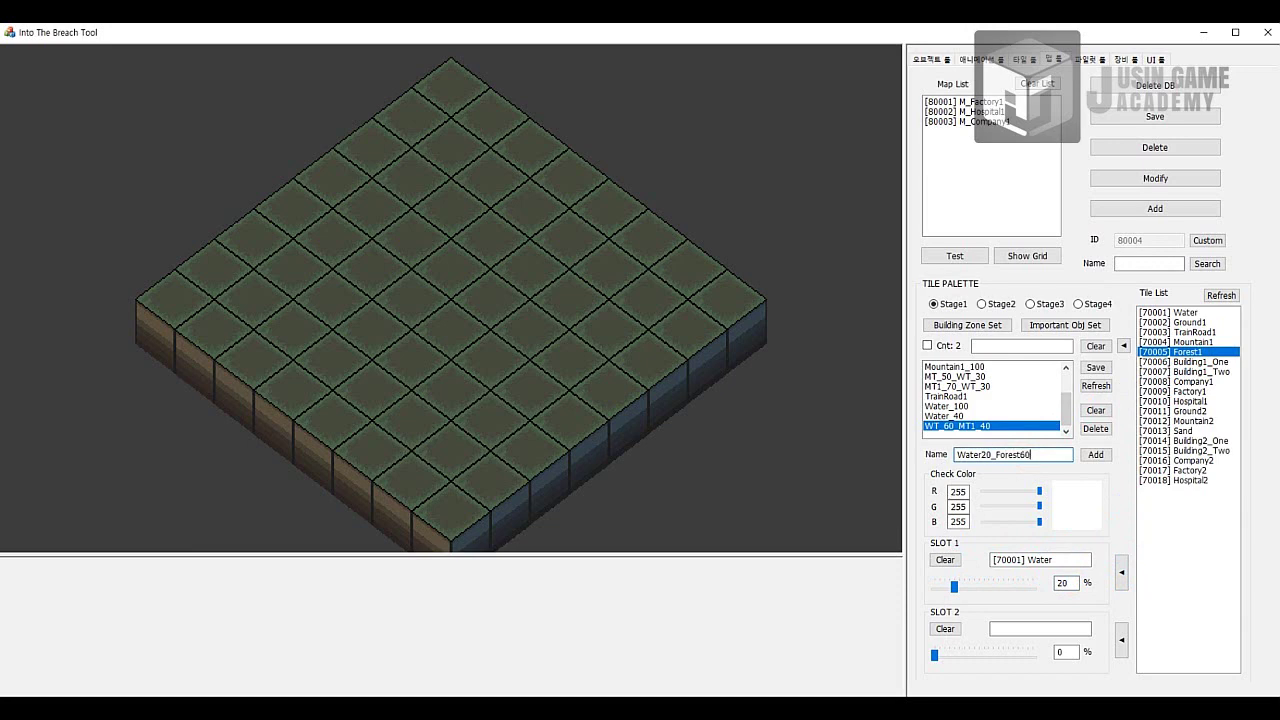
{"action": "double_click", "coordinate": [1062, 651]}
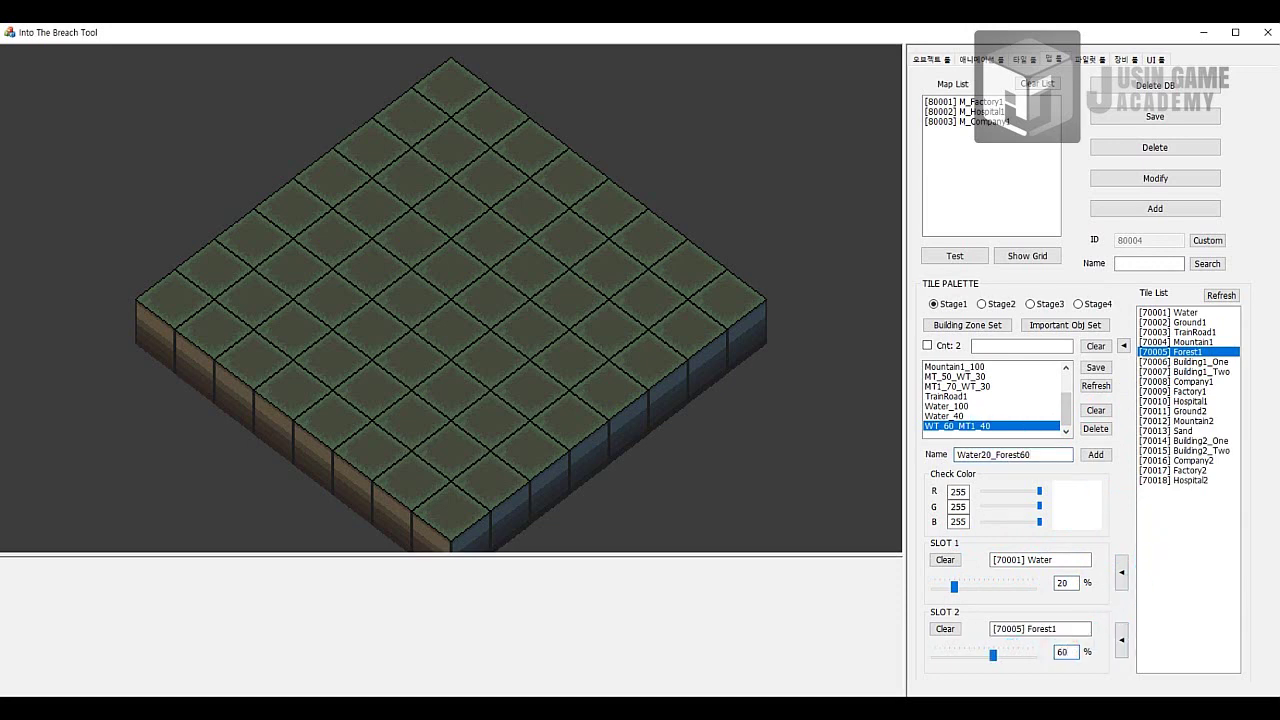
Set the palette's check color to 255, 135, 75 and add the palette to the list.
{"action": "left_click_drag", "start_coordinate": [948, 551], "coordinate": [995, 502]}
{"action": "left_click_drag", "start_coordinate": [1040, 508], "coordinate": [998, 522]}
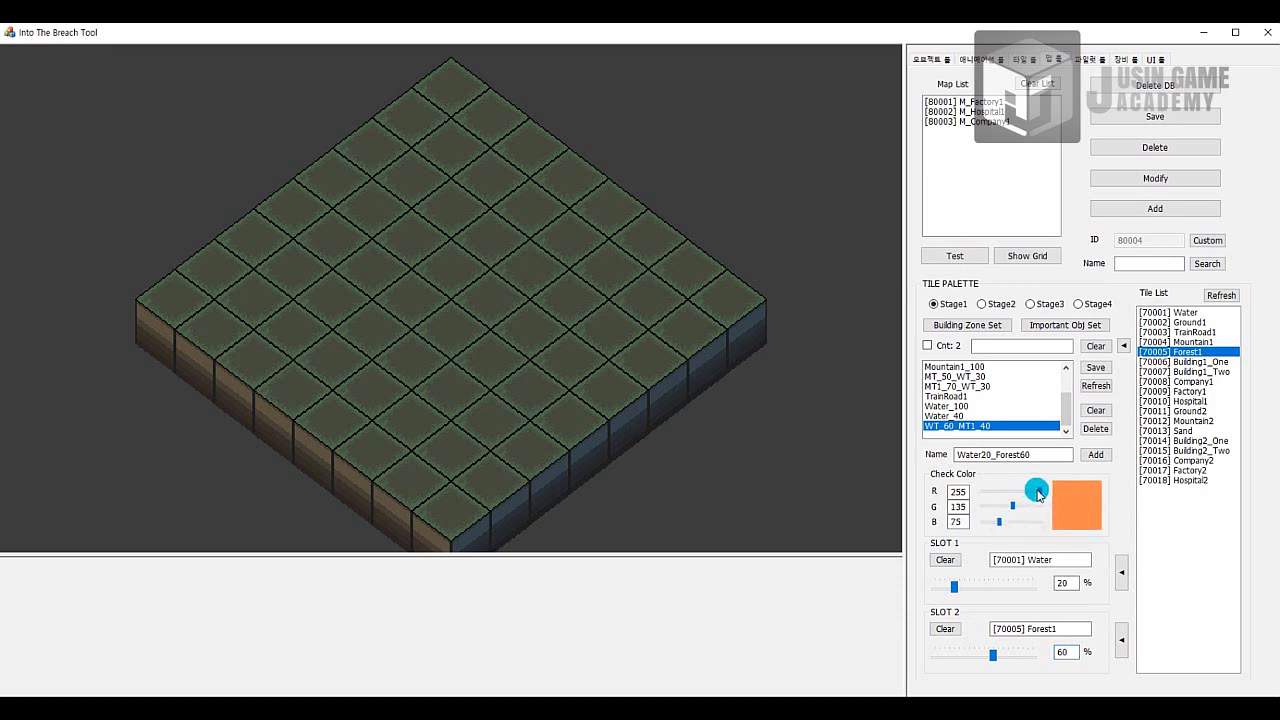
{"action": "left_click", "coordinate": [1090, 455]}
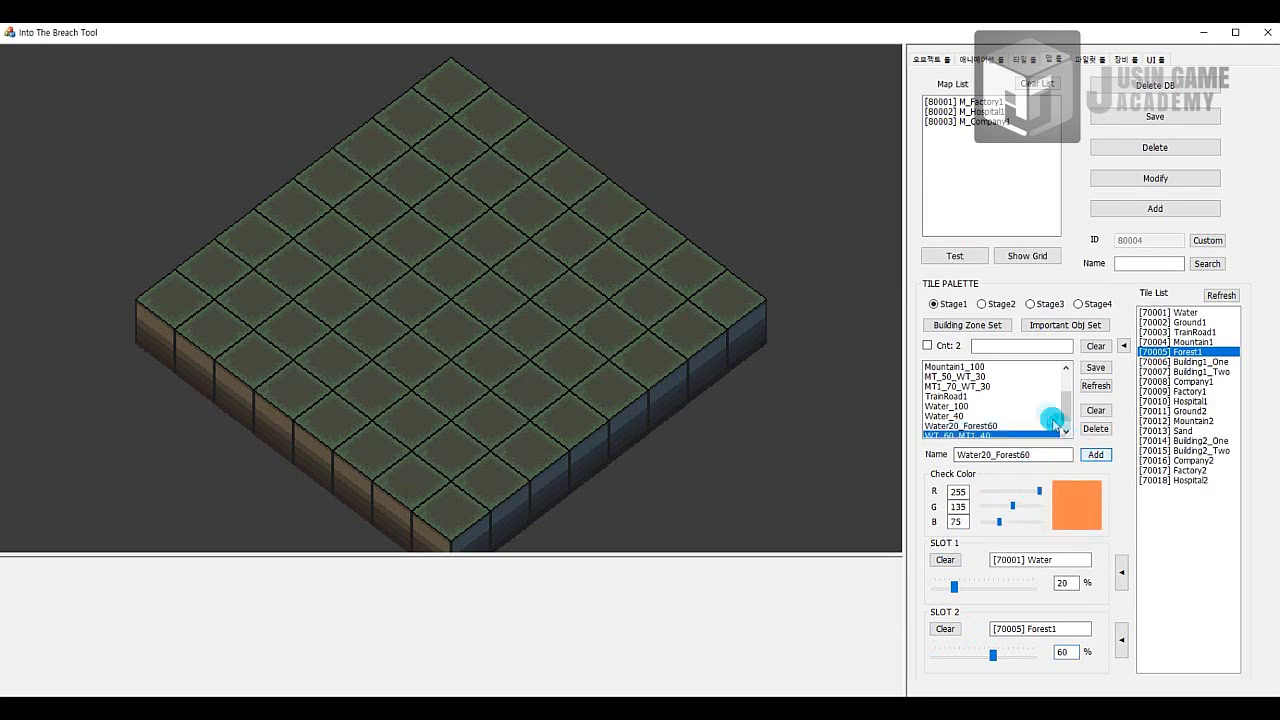
Paint most of the map's tiles with the Water20_Forest60 palette and test the random generation repeatedly.
{"action": "left_click", "coordinate": [973, 416]}
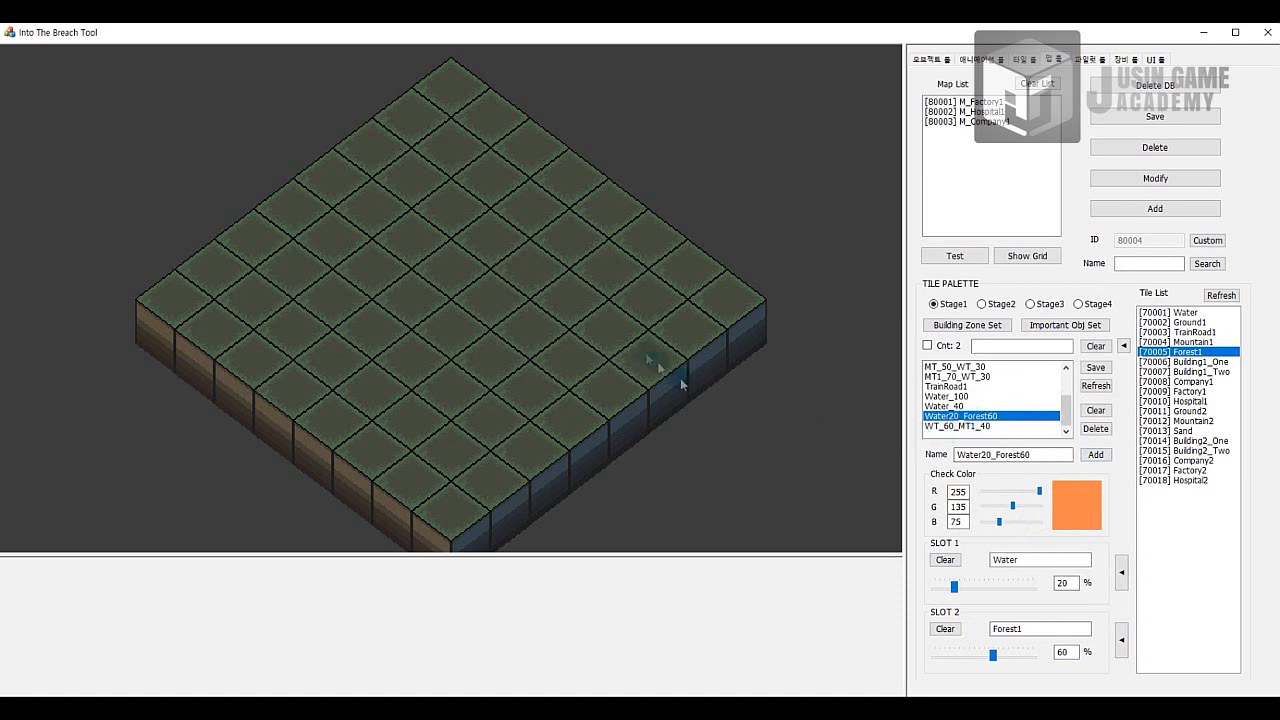
{"action": "mouse_move", "coordinate": [680, 383]}
{"action": "left_mouse_down"}
{"action": "mouse_move", "coordinate": [571, 409]}
{"action": "mouse_move", "coordinate": [300, 357]}
{"action": "mouse_move", "coordinate": [414, 200]}
{"action": "mouse_move", "coordinate": [487, 410]}
{"action": "mouse_move", "coordinate": [480, 337]}
{"action": "mouse_move", "coordinate": [351, 343]}
{"action": "mouse_move", "coordinate": [309, 397]}
{"action": "mouse_move", "coordinate": [238, 318]}
{"action": "mouse_move", "coordinate": [534, 171]}
{"action": "mouse_move", "coordinate": [797, 249]}
{"action": "left_mouse_up"}
{"action": "left_click", "coordinate": [955, 257]}
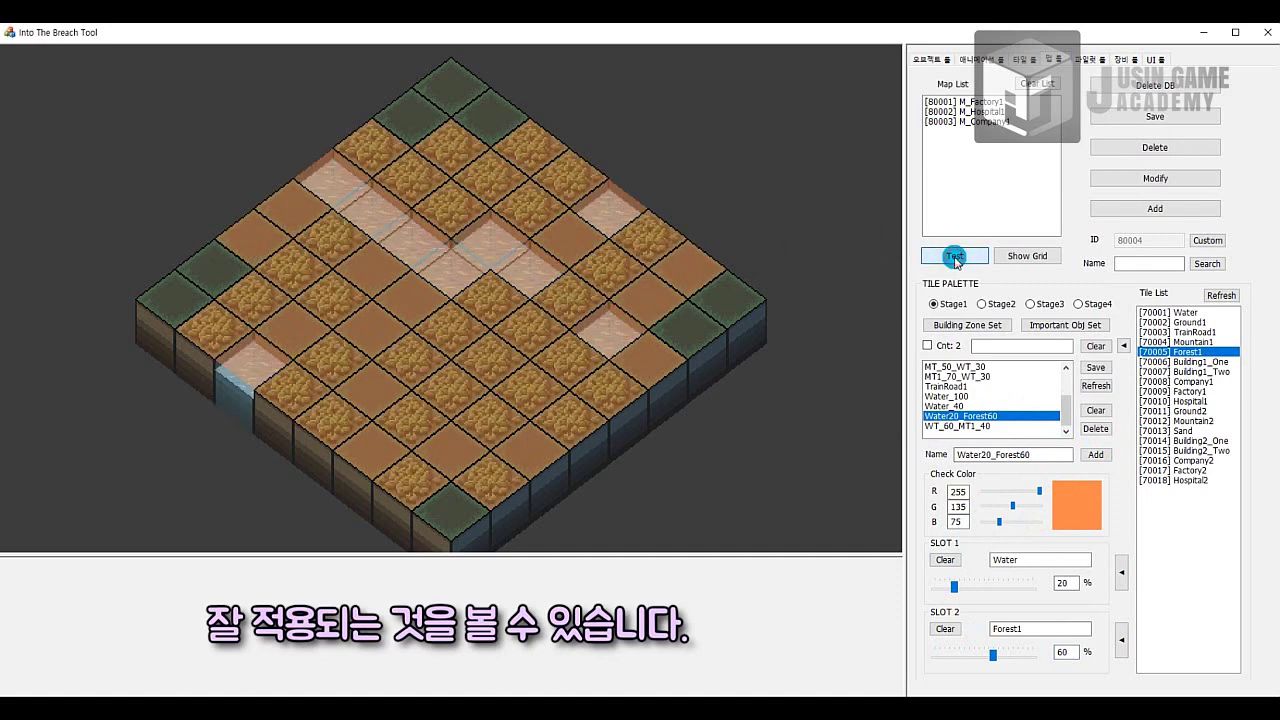
{"action": "left_click", "coordinate": [955, 257]}
{"action": "left_click", "coordinate": [955, 257]}
{"action": "left_click", "coordinate": [955, 257]}
{"action": "left_click", "coordinate": [955, 257]}
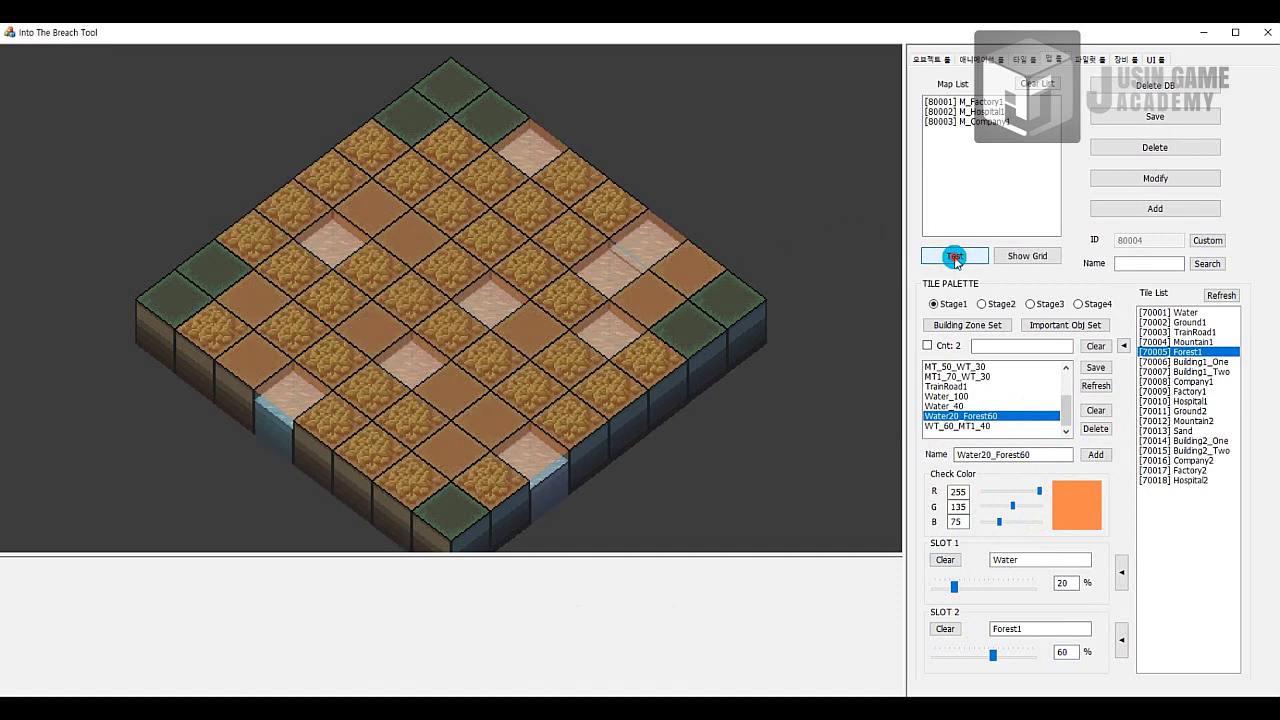
{"action": "left_click", "coordinate": [955, 257]}
{"action": "left_click", "coordinate": [955, 257]}
{"action": "left_click", "coordinate": [955, 257]}
{"action": "left_click", "coordinate": [955, 257]}
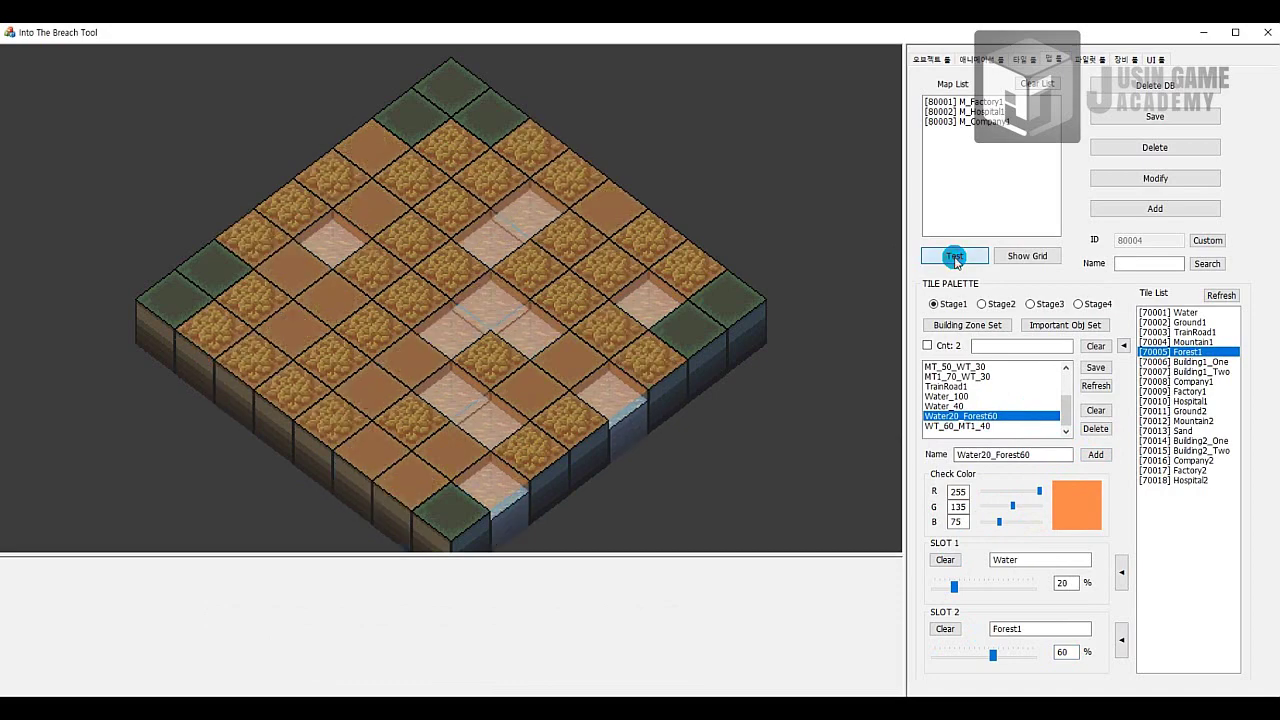
{"action": "left_click", "coordinate": [955, 257]}
{"action": "left_click", "coordinate": [955, 257]}
Hide the grid colors, regenerate the test map several times, then restore the grid and the plain Stage1 layout.
{"action": "left_click", "coordinate": [984, 256]}
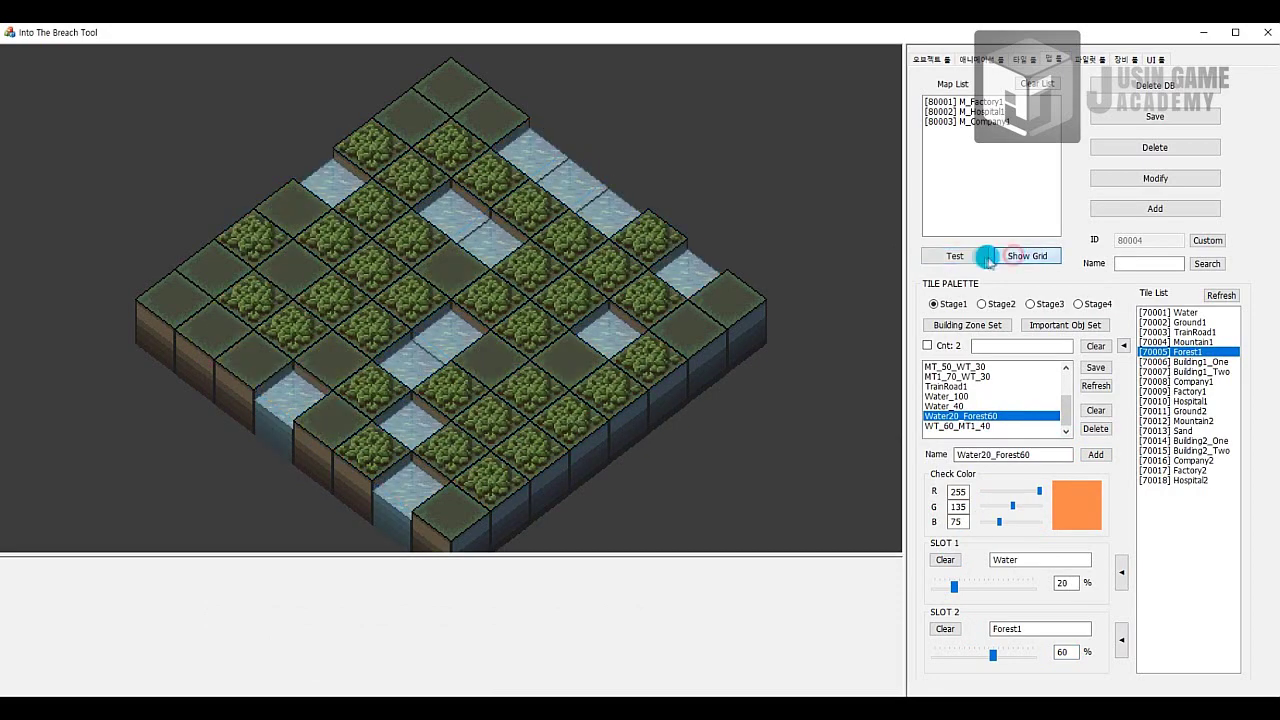
{"action": "left_click", "coordinate": [972, 256]}
{"action": "left_click", "coordinate": [972, 256]}
{"action": "left_click", "coordinate": [972, 258]}
{"action": "left_click", "coordinate": [972, 258]}
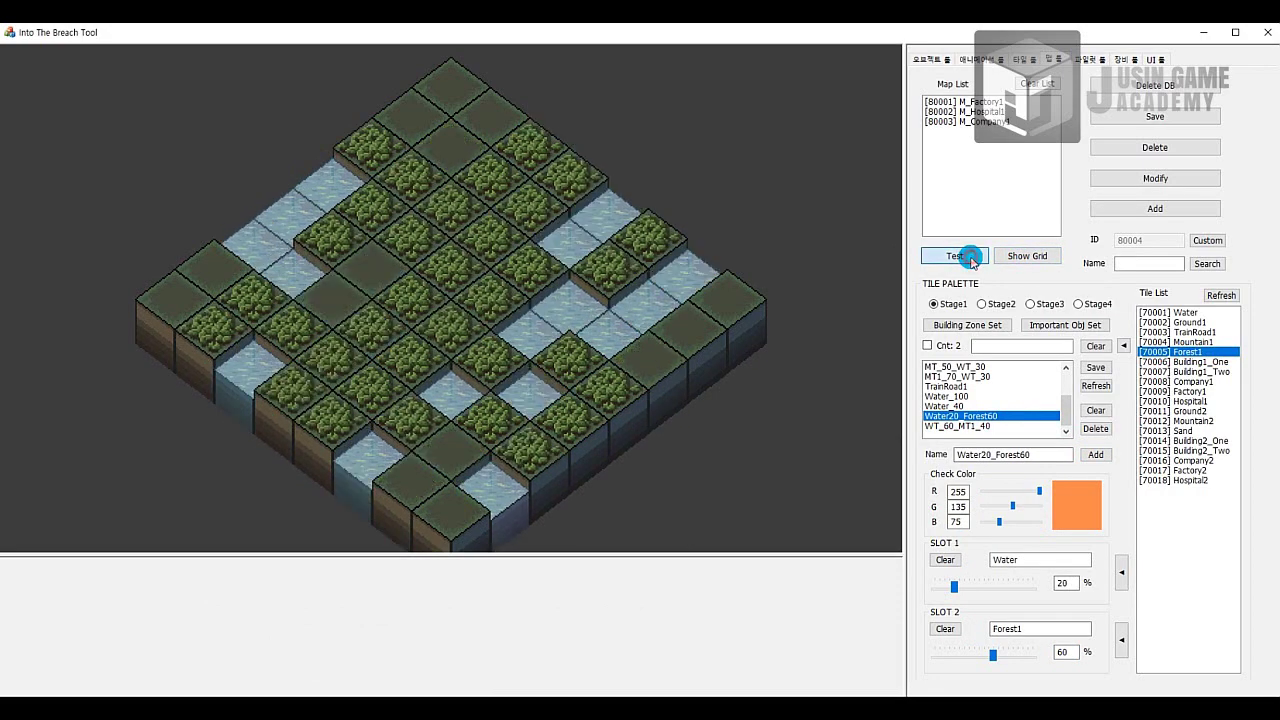
{"action": "left_click", "coordinate": [980, 257]}
{"action": "left_click", "coordinate": [1010, 260]}
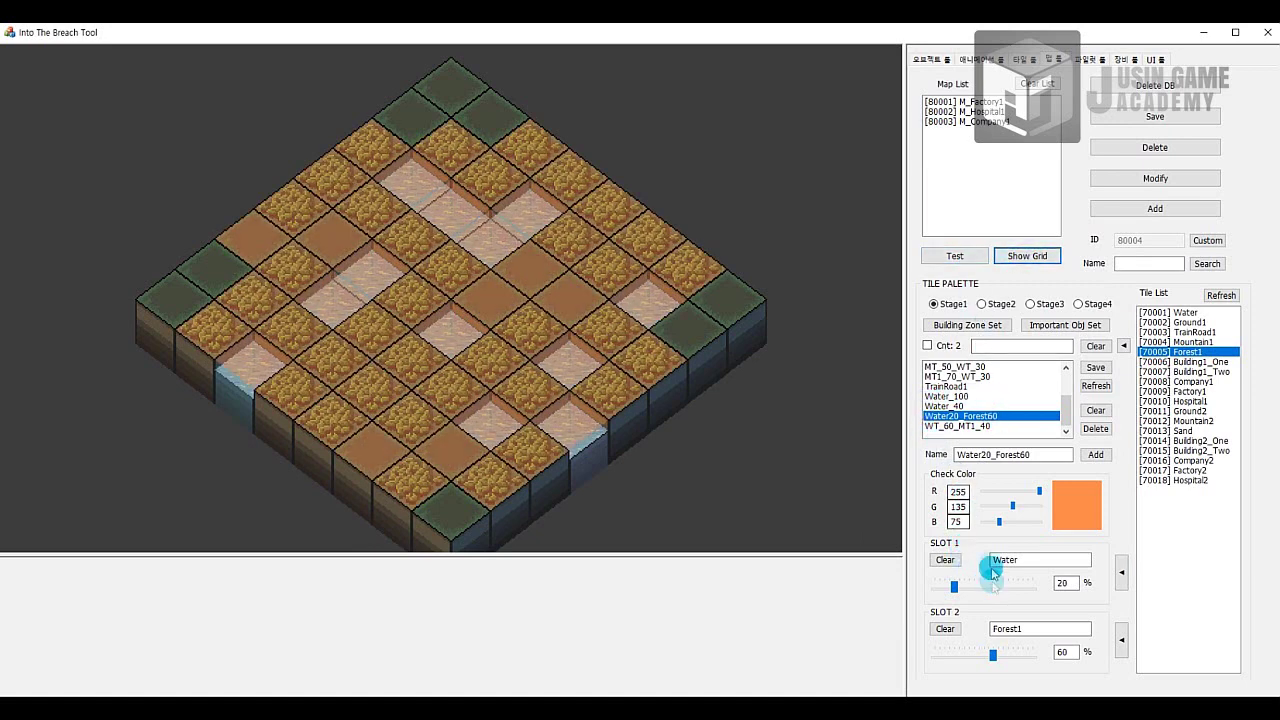
{"action": "left_click", "coordinate": [937, 304]}
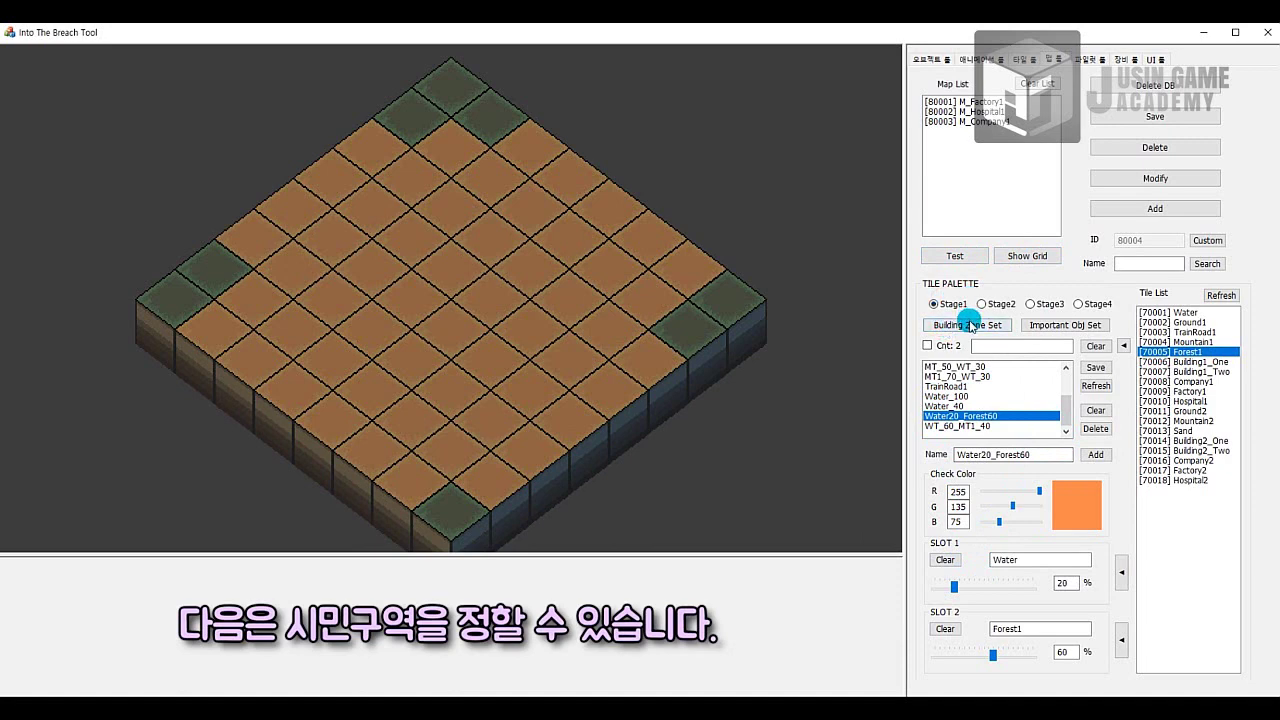
Start setting building zones and mark a block of six tiles on the left side of the map.
{"action": "left_click", "coordinate": [968, 325]}
{"action": "left_click", "coordinate": [420, 320]}
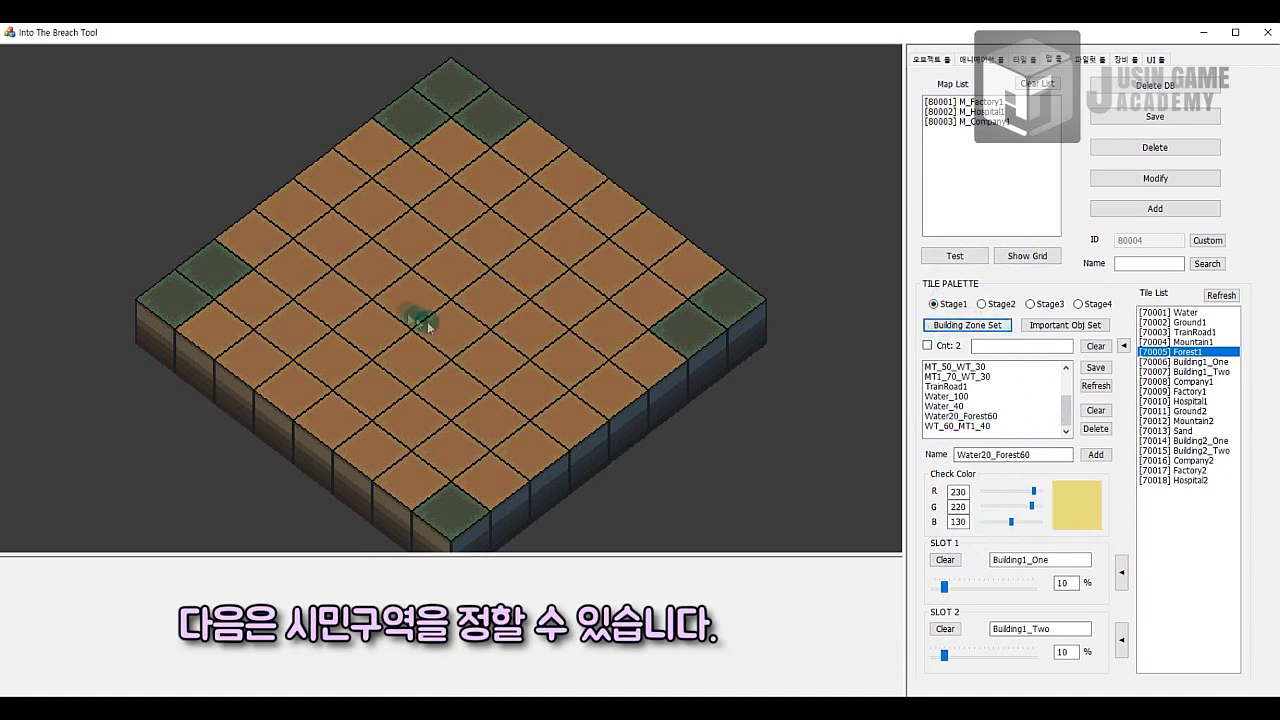
{"action": "left_click", "coordinate": [297, 270]}
{"action": "left_click", "coordinate": [328, 245]}
{"action": "left_click", "coordinate": [365, 212]}
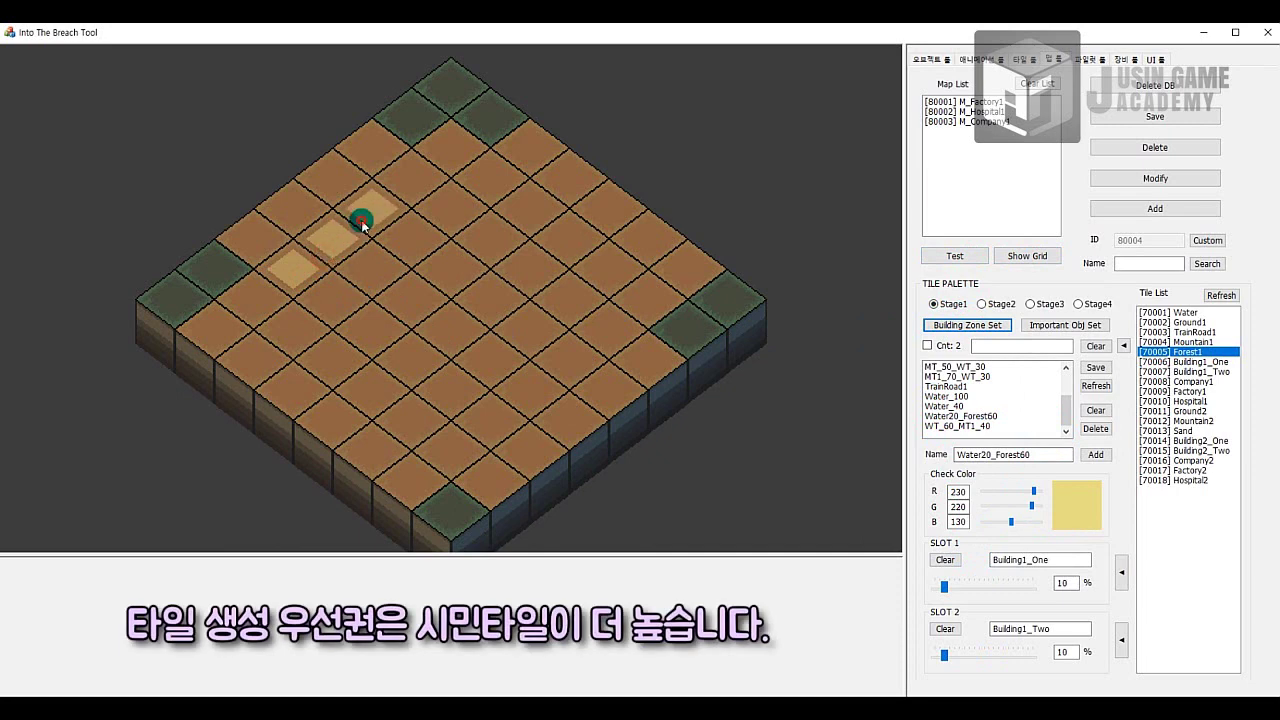
{"action": "left_click", "coordinate": [337, 295]}
{"action": "left_click", "coordinate": [372, 268]}
{"action": "left_click", "coordinate": [414, 249]}
Mark a second building zone of six tiles in the lower middle of the map.
{"action": "left_click", "coordinate": [453, 392]}
{"action": "left_click", "coordinate": [490, 360]}
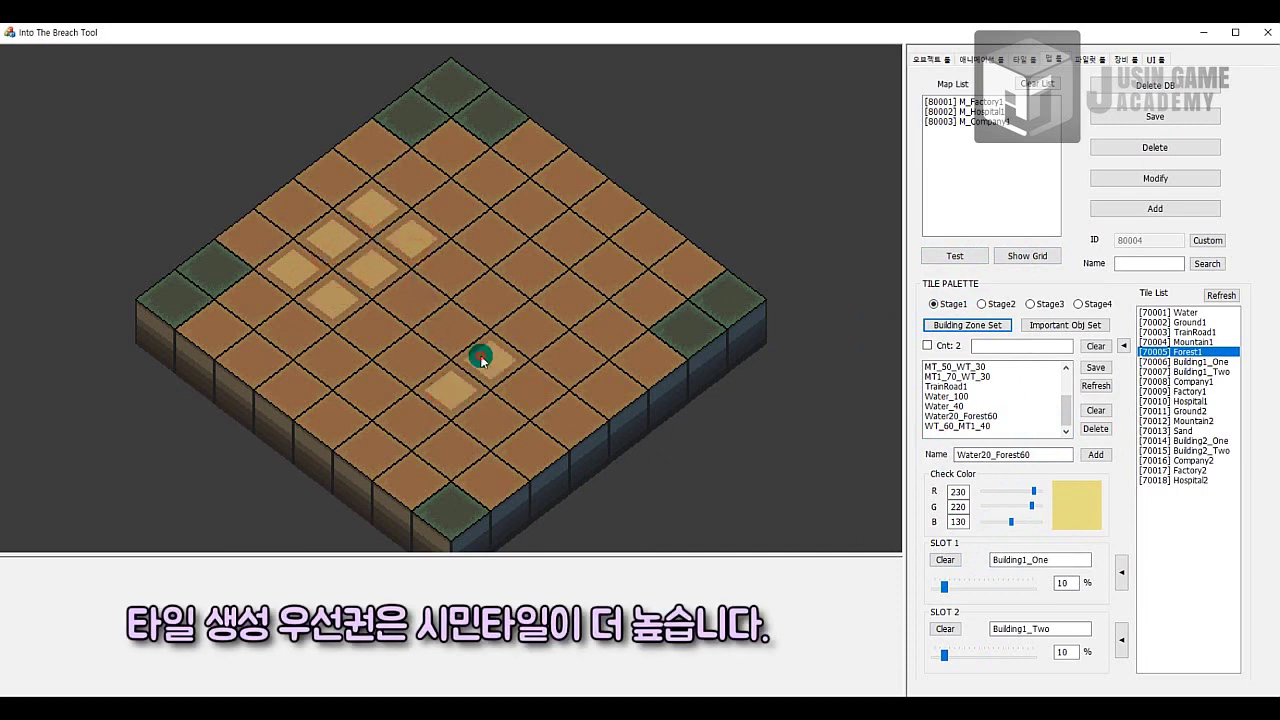
{"action": "left_click", "coordinate": [530, 331]}
{"action": "left_click", "coordinate": [497, 420]}
{"action": "left_click", "coordinate": [530, 390]}
{"action": "left_click", "coordinate": [566, 361]}
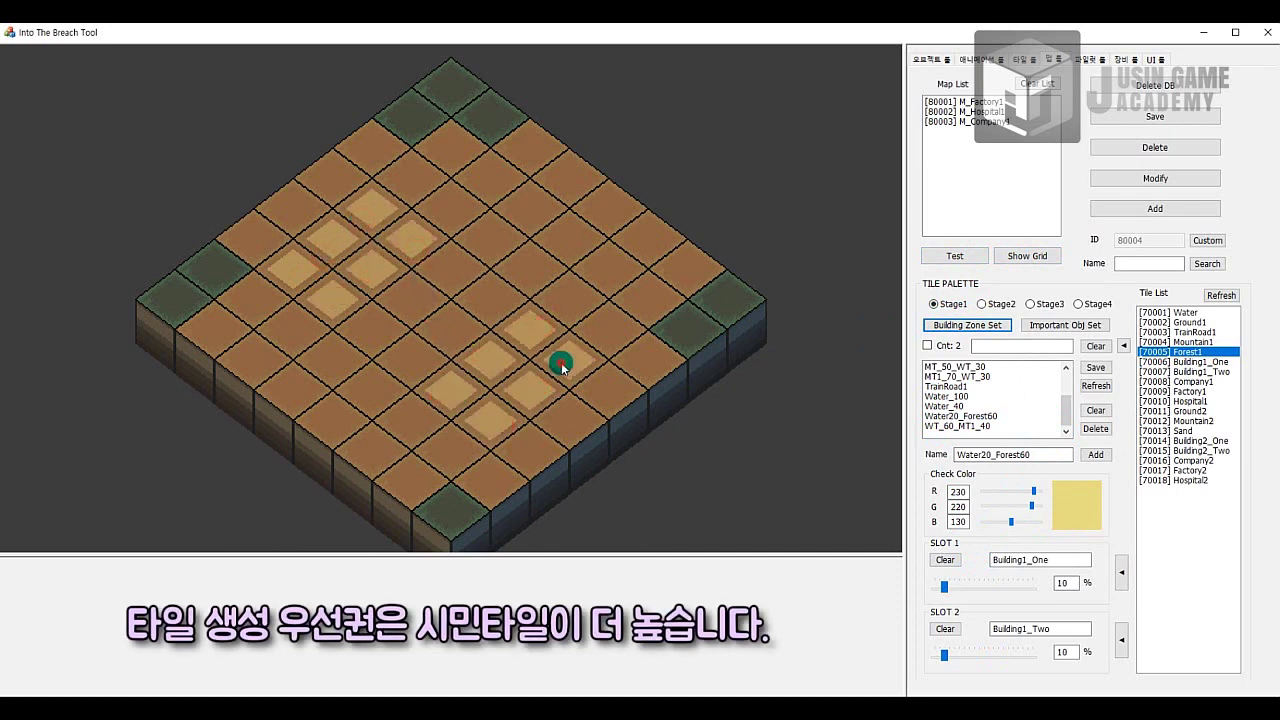
Mark a third building zone of six tiles near the map's upper-right edge.
{"action": "left_click", "coordinate": [530, 208]}
{"action": "left_click", "coordinate": [570, 237]}
{"action": "left_click", "coordinate": [608, 265]}
{"action": "left_click", "coordinate": [646, 237]}
{"action": "left_click", "coordinate": [610, 208]}
{"action": "left_click", "coordinate": [570, 178]}
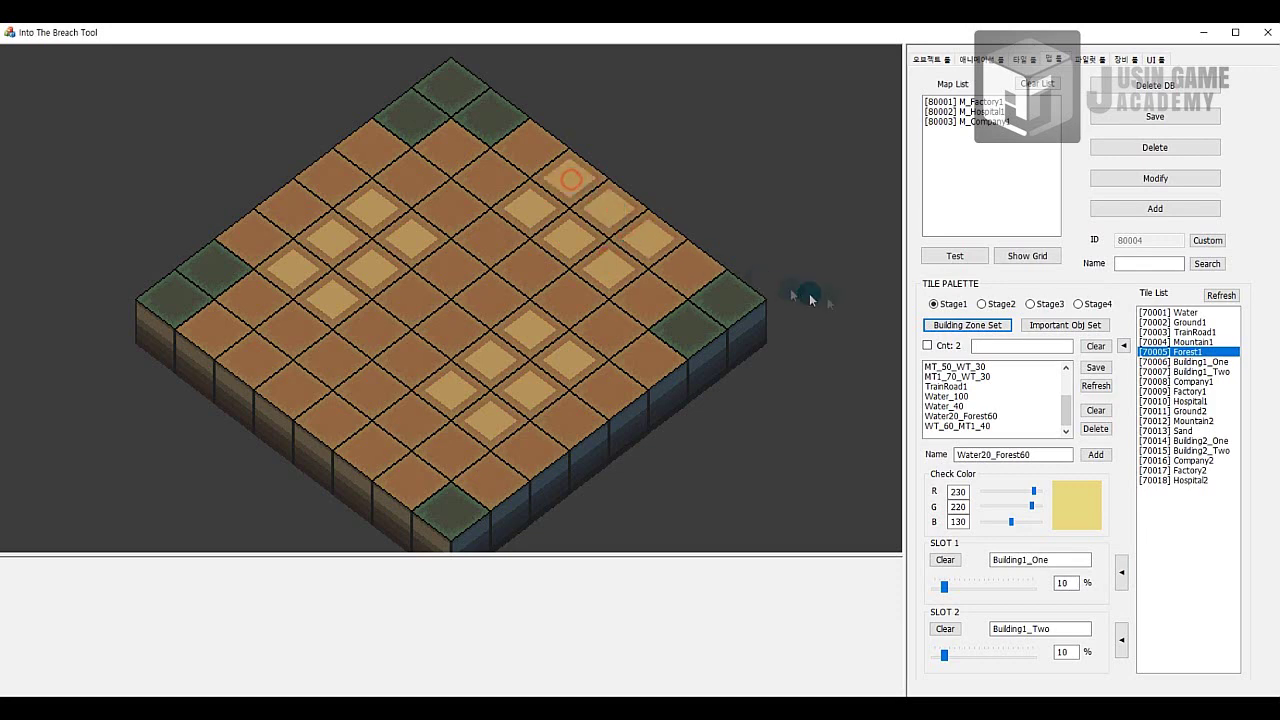
Test the random generation several times with the building zones marked and the grid colors shown.
{"action": "left_click", "coordinate": [953, 260]}
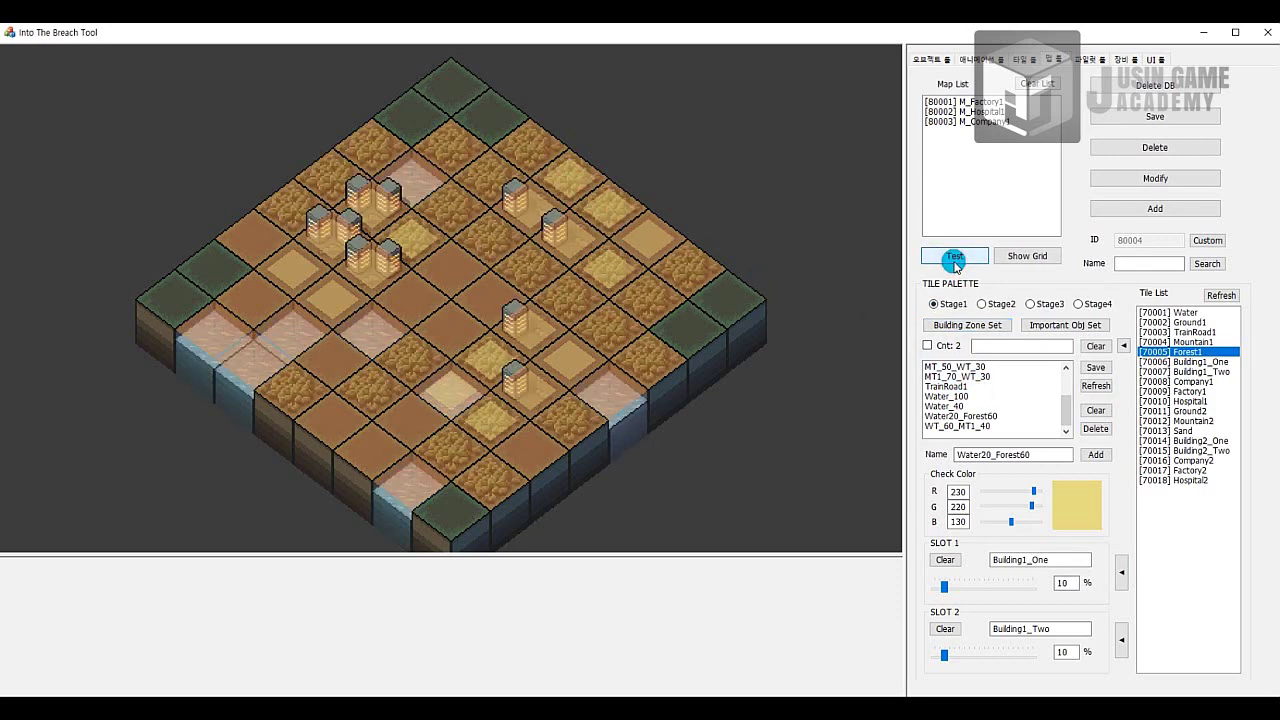
{"action": "left_click", "coordinate": [954, 258]}
{"action": "left_click", "coordinate": [954, 258]}
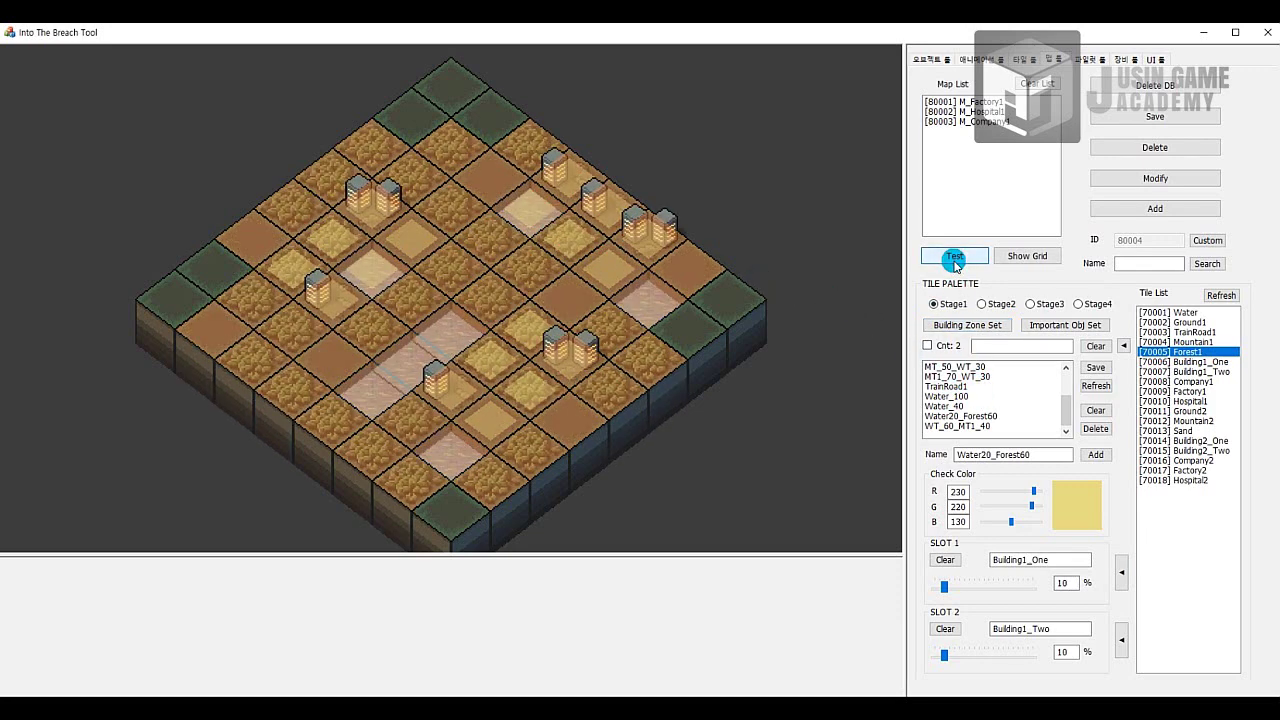
{"action": "left_click", "coordinate": [954, 258]}
{"action": "left_click", "coordinate": [954, 258]}
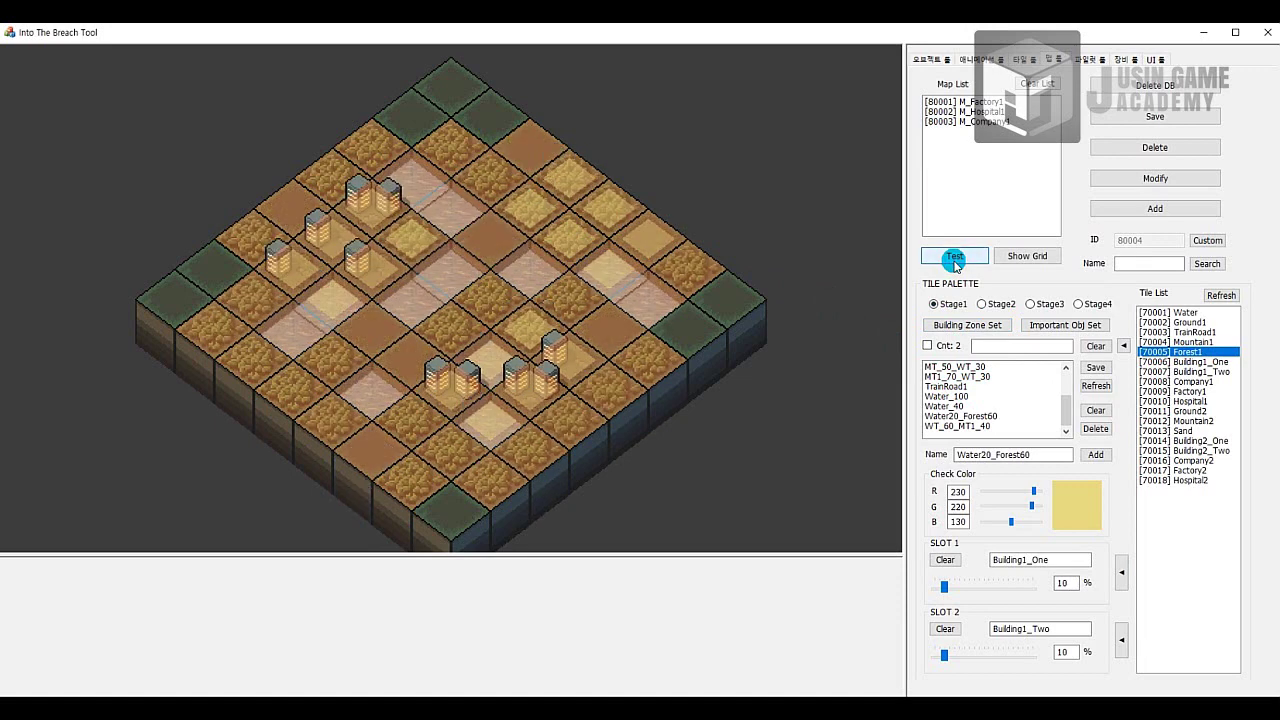
{"action": "left_click", "coordinate": [954, 258]}
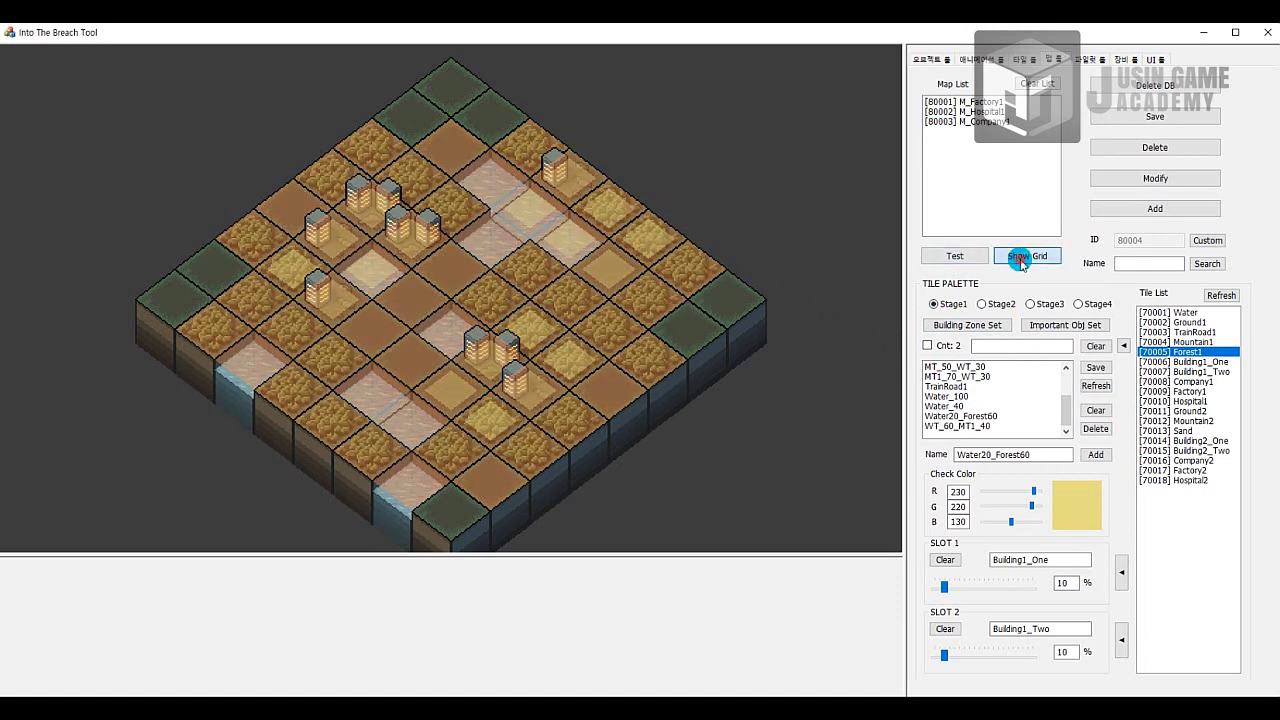
Regenerate the building zone test map repeatedly with the grid colors hidden, and restore the grid colors.
{"action": "left_click", "coordinate": [971, 260]}
{"action": "left_click", "coordinate": [975, 263]}
{"action": "left_click", "coordinate": [975, 263]}
{"action": "left_click", "coordinate": [975, 263]}
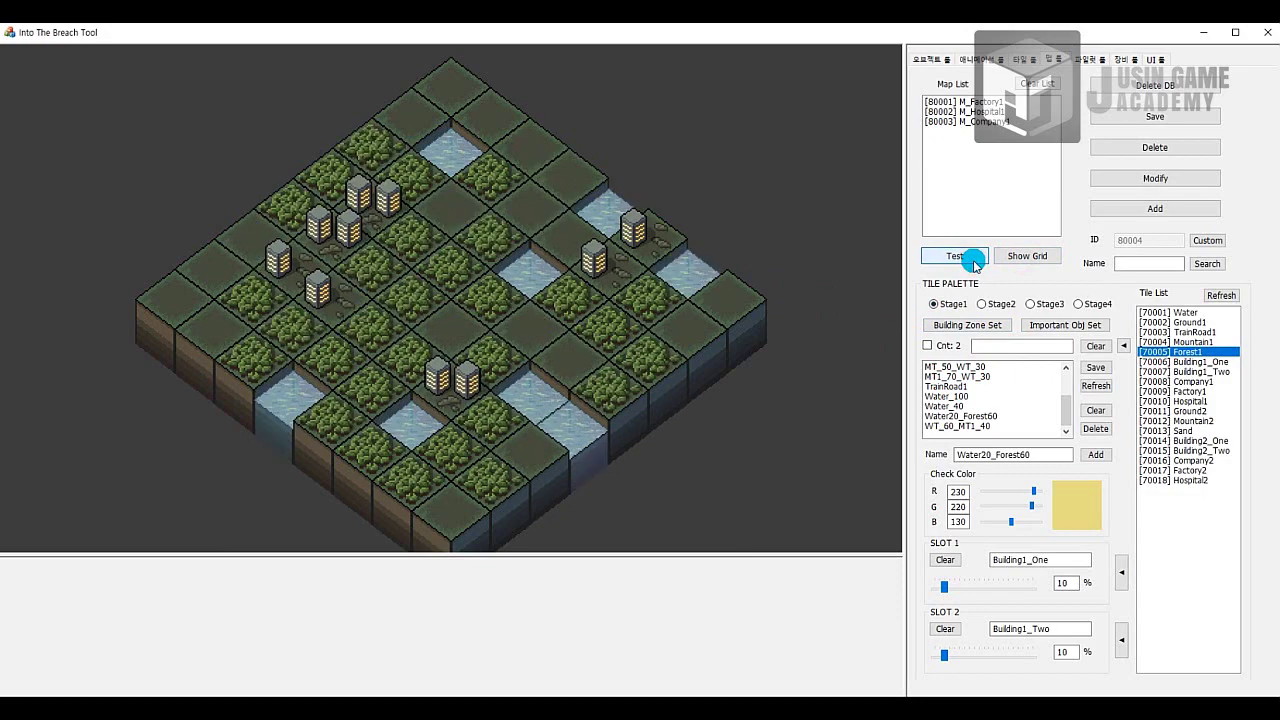
{"action": "left_click", "coordinate": [975, 263]}
{"action": "left_click", "coordinate": [975, 263]}
{"action": "left_click", "coordinate": [975, 263]}
{"action": "left_click", "coordinate": [975, 263]}
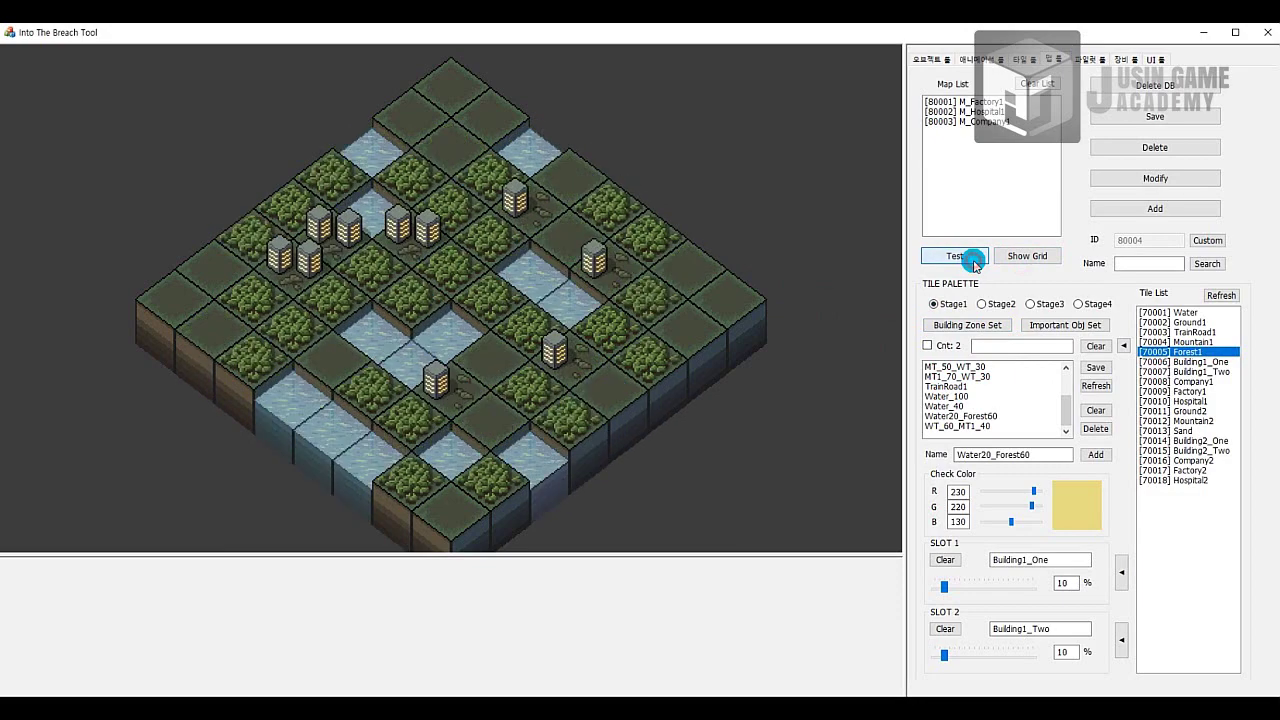
{"action": "left_click", "coordinate": [975, 263]}
{"action": "left_click", "coordinate": [975, 263]}
{"action": "left_click", "coordinate": [975, 263]}
{"action": "left_click", "coordinate": [975, 263]}
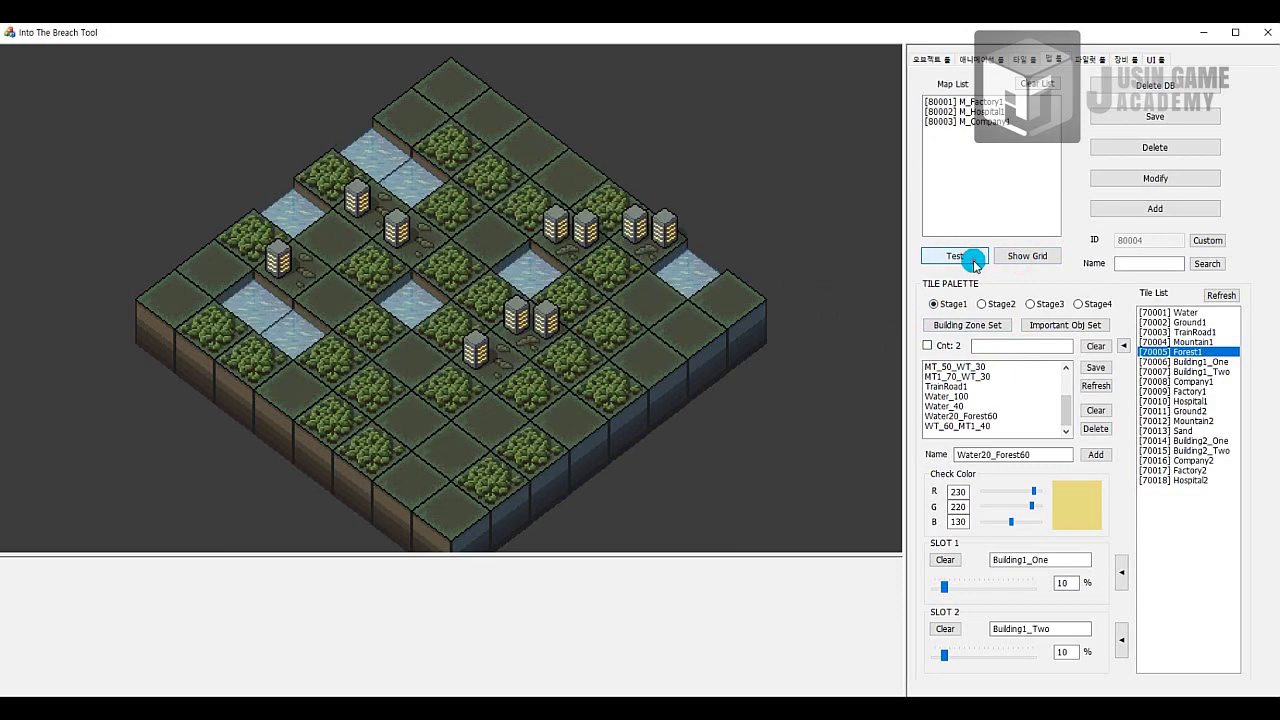
{"action": "left_click", "coordinate": [975, 263]}
{"action": "left_click", "coordinate": [1006, 256]}
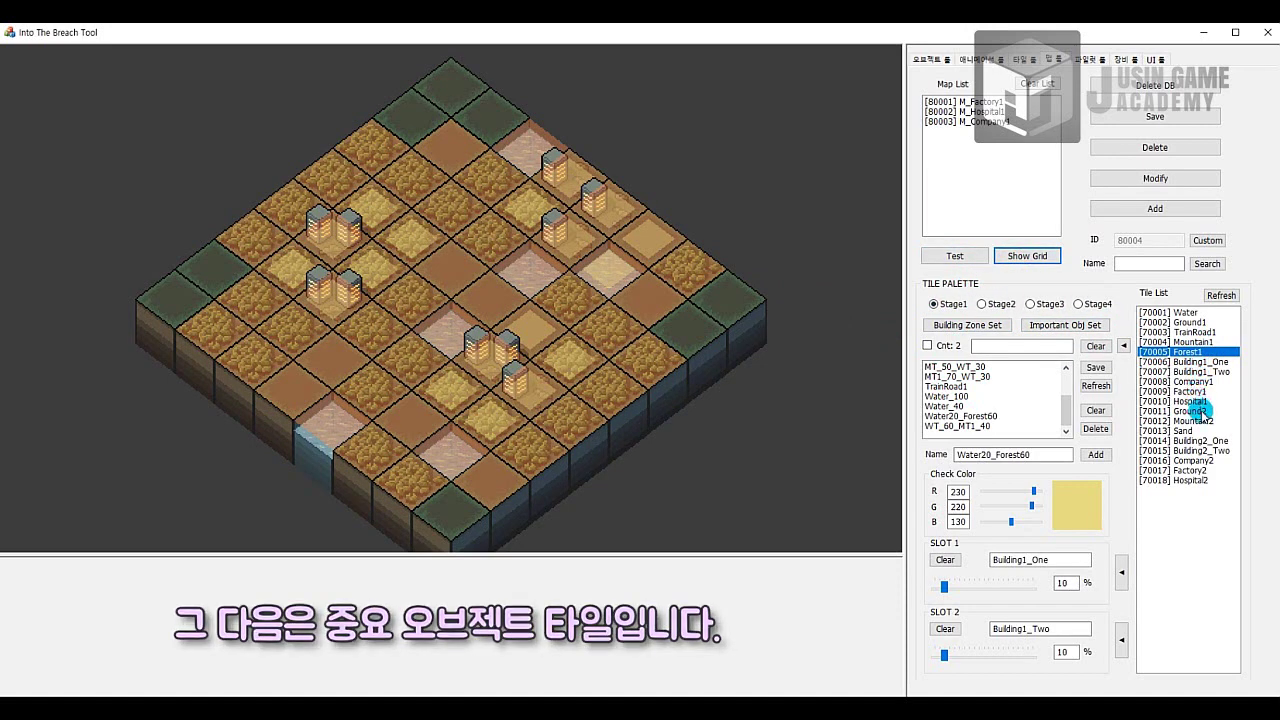
Assign Company1 as the important object and mark its candidate tiles within the three building zones.
{"action": "left_click", "coordinate": [1192, 381]}
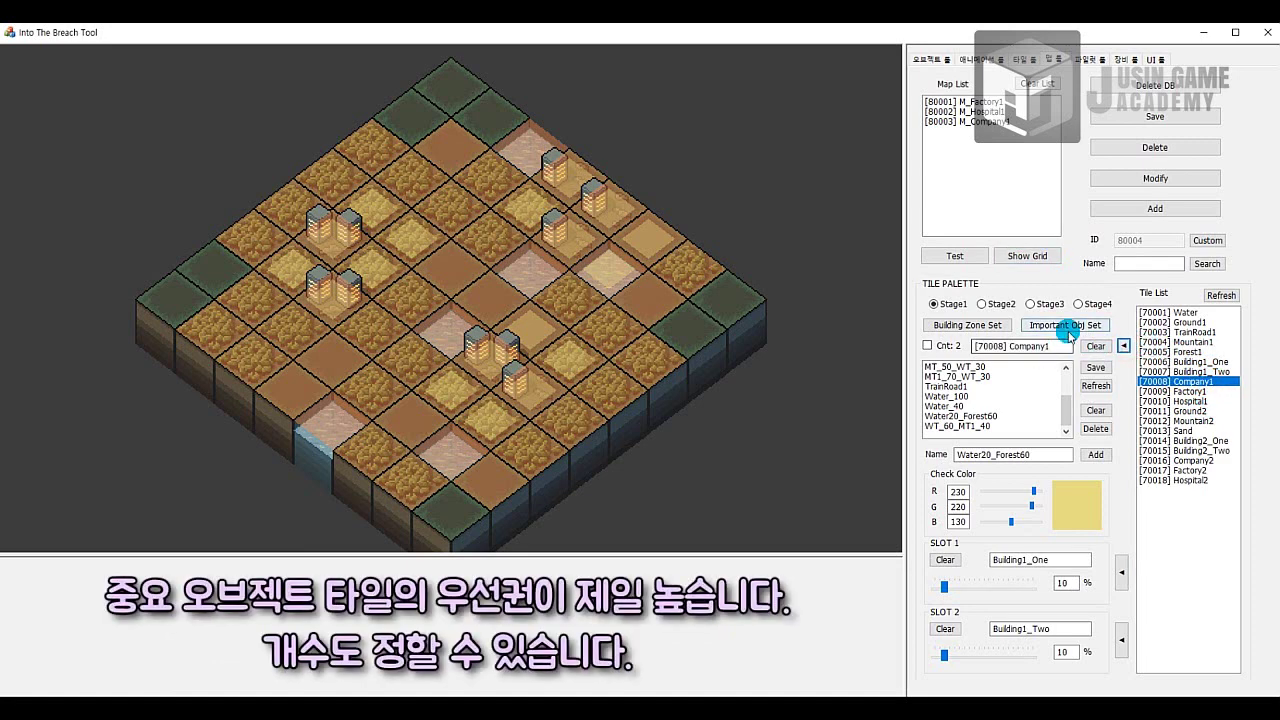
{"action": "left_click", "coordinate": [1066, 325]}
{"action": "left_click", "coordinate": [466, 342]}
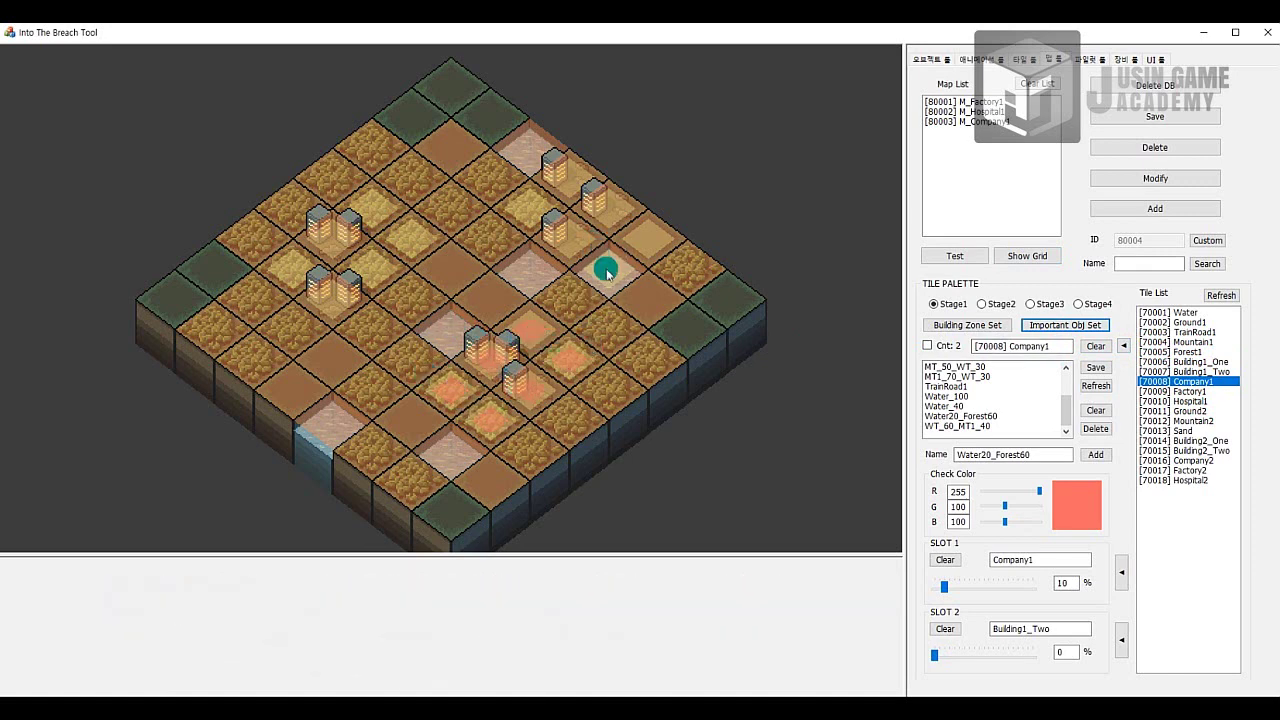
{"action": "left_click", "coordinate": [653, 232]}
{"action": "left_click", "coordinate": [614, 233]}
{"action": "left_click", "coordinate": [355, 252]}
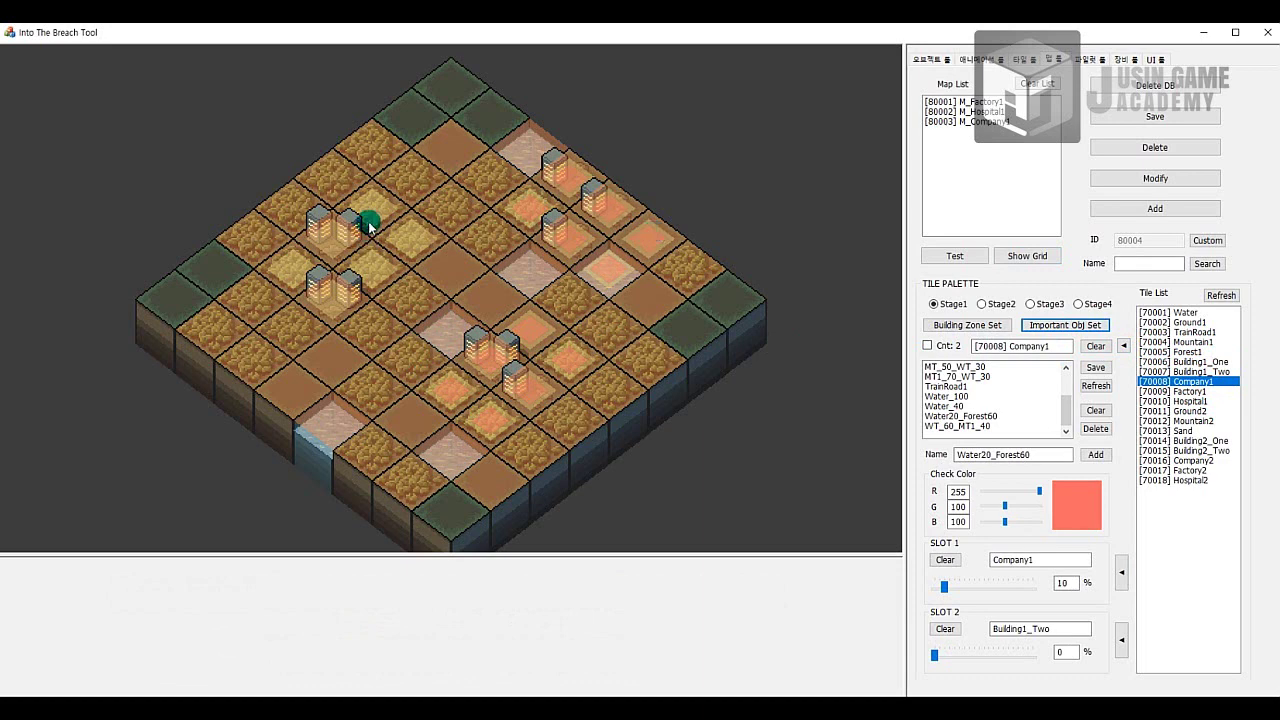
Test the random placement of the Company1 object several times with the grid colors shown.
{"action": "left_click", "coordinate": [932, 263]}
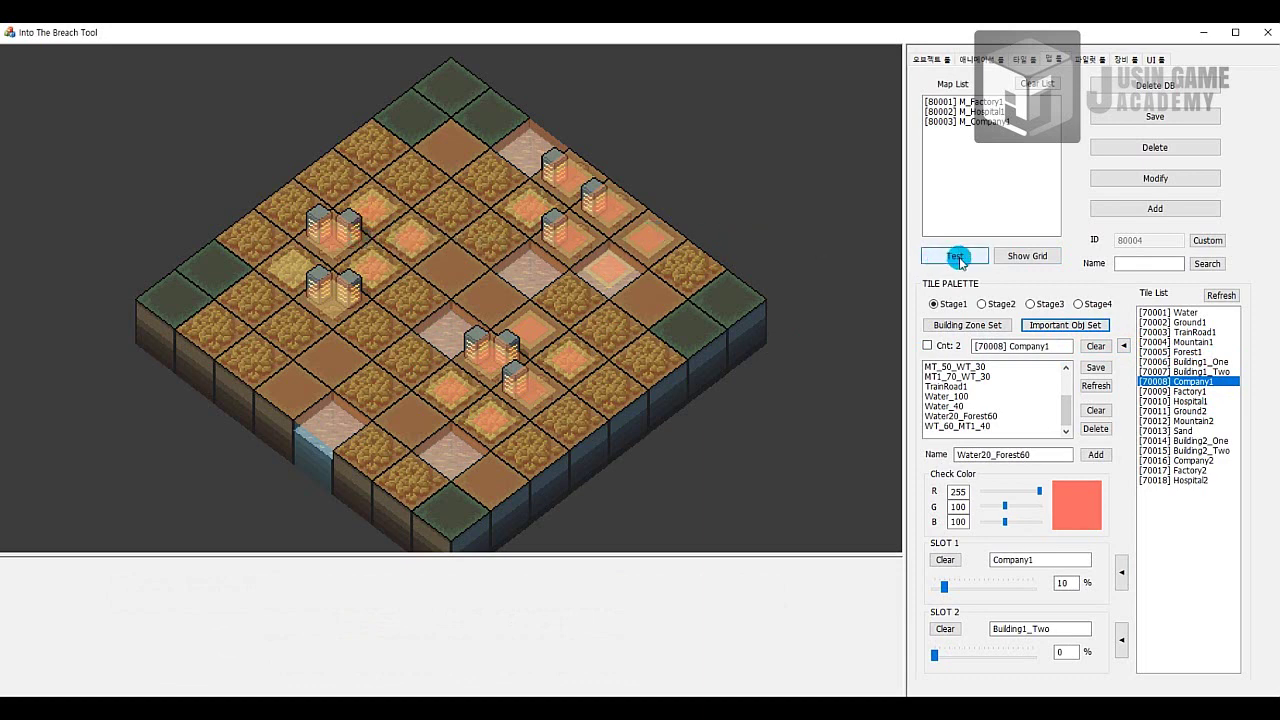
{"action": "left_click", "coordinate": [956, 258]}
{"action": "left_click", "coordinate": [956, 258]}
{"action": "left_click", "coordinate": [956, 258]}
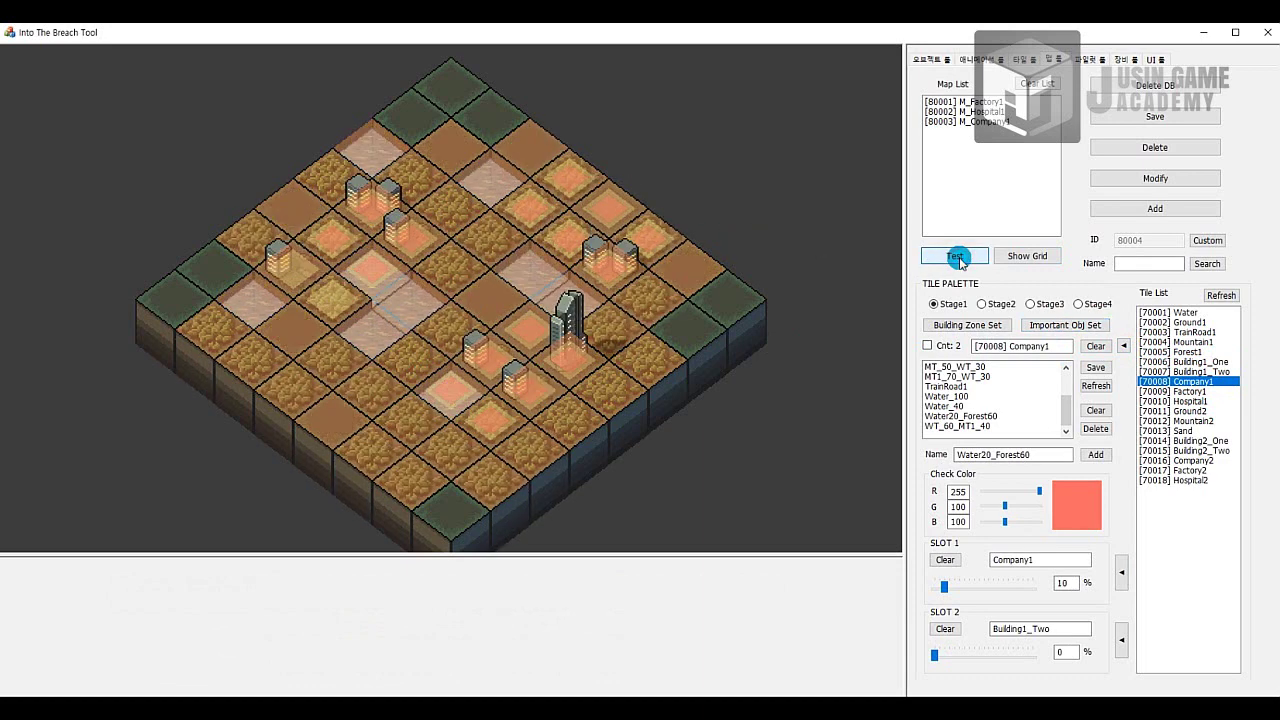
{"action": "left_click", "coordinate": [956, 258]}
{"action": "left_click", "coordinate": [956, 258]}
{"action": "left_click", "coordinate": [956, 258]}
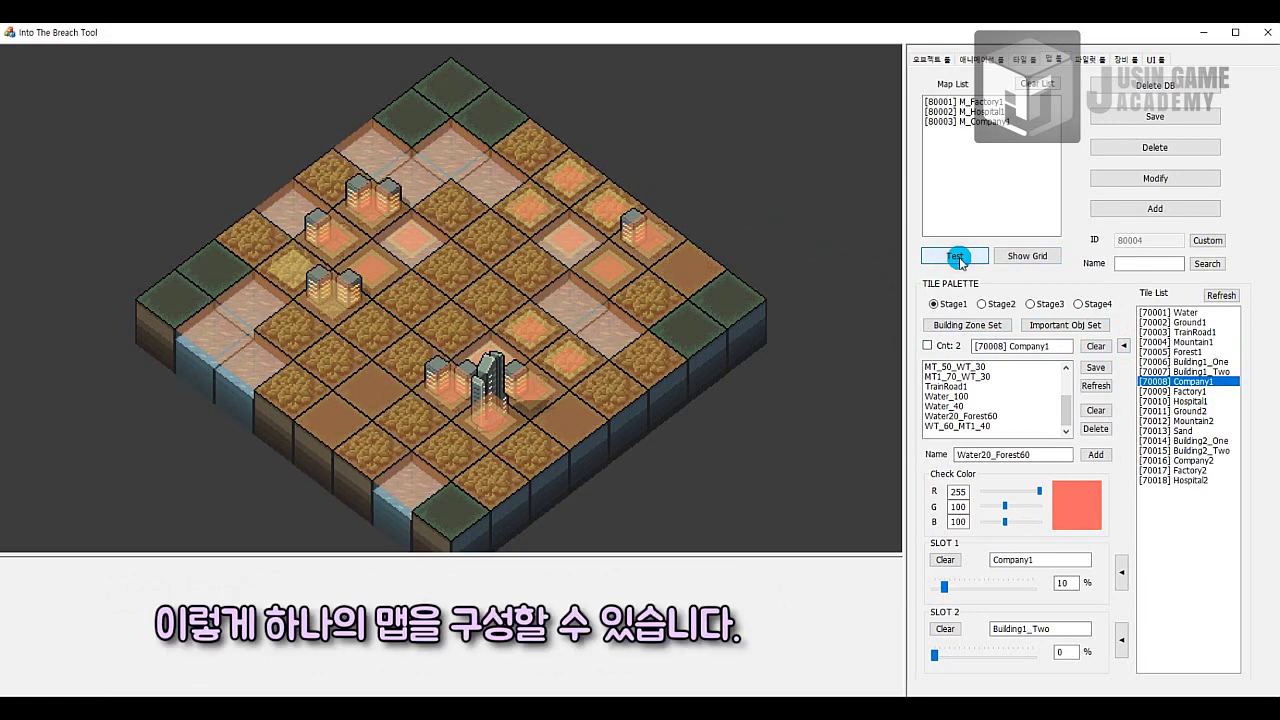
Hide the grid colors, regenerate the Company1 test map repeatedly, and return to the plain Stage1 layout.
{"action": "left_click", "coordinate": [958, 258]}
{"action": "left_click", "coordinate": [958, 258]}
{"action": "left_click", "coordinate": [958, 258]}
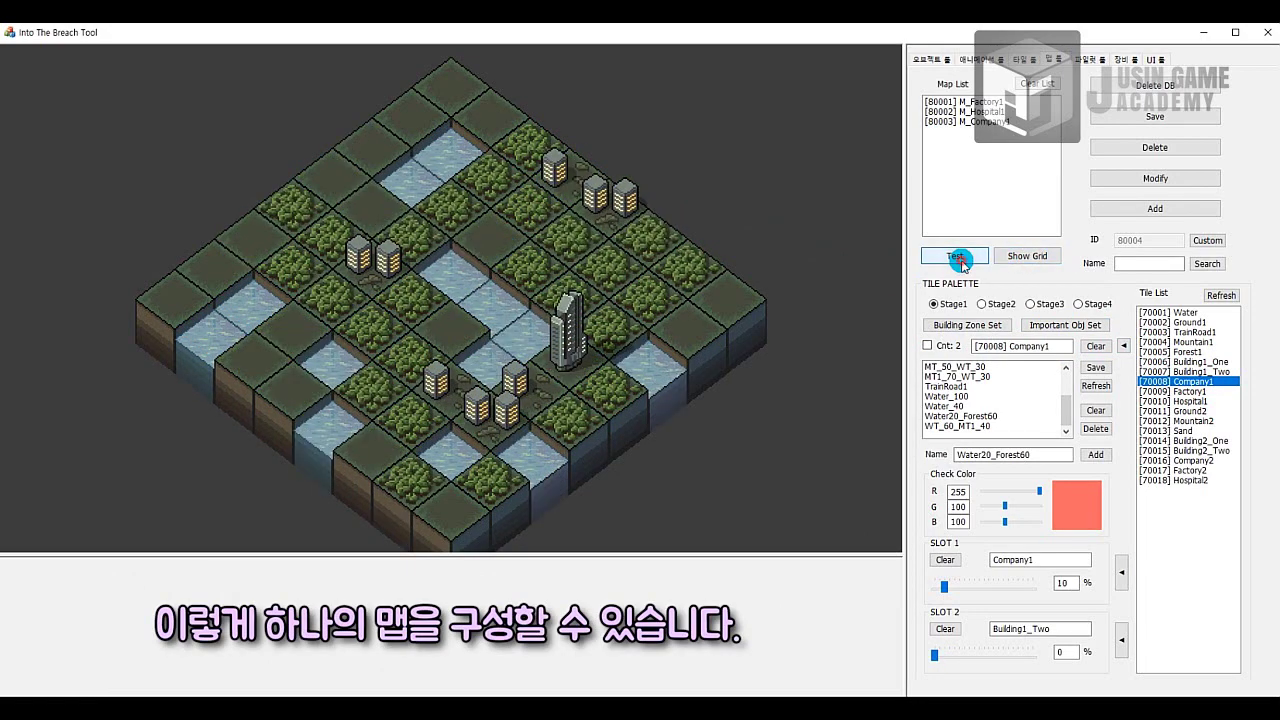
{"action": "left_click", "coordinate": [958, 258]}
{"action": "left_click", "coordinate": [960, 260]}
{"action": "left_click", "coordinate": [958, 258]}
{"action": "left_click", "coordinate": [958, 258]}
{"action": "left_click", "coordinate": [958, 258]}
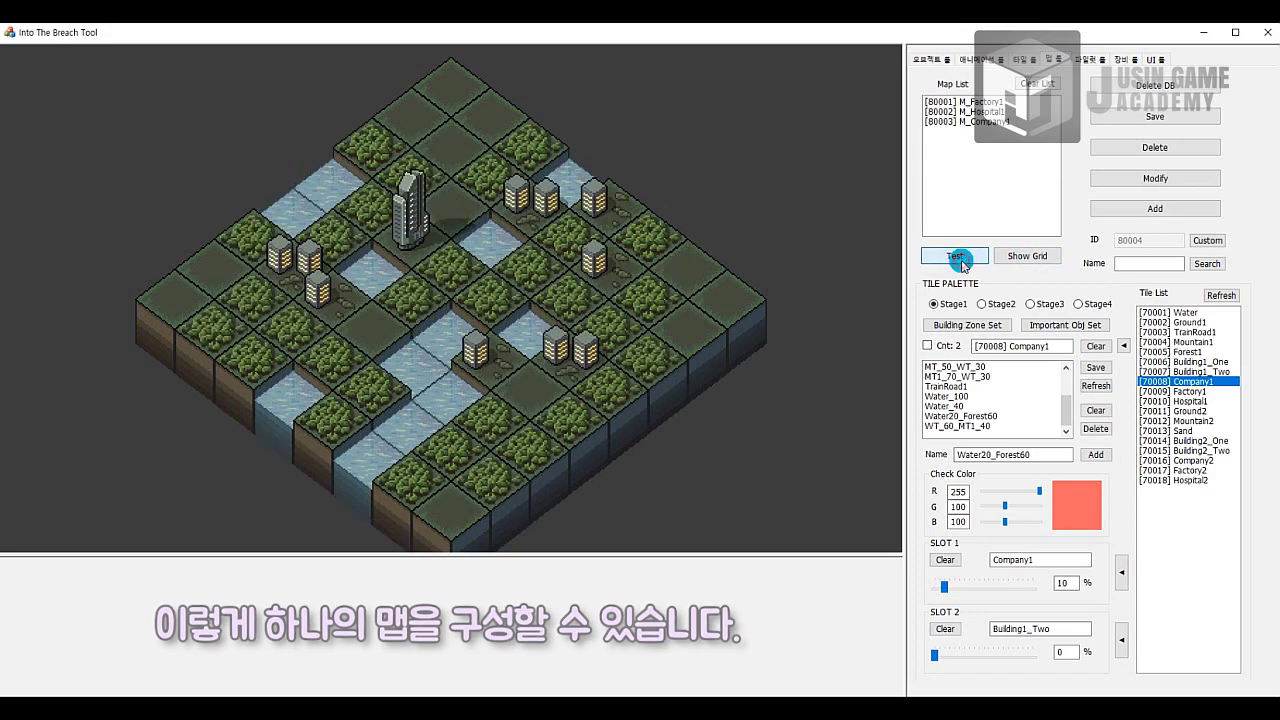
{"action": "left_click", "coordinate": [958, 258]}
{"action": "left_click", "coordinate": [958, 258]}
{"action": "left_click", "coordinate": [958, 258]}
{"action": "left_click", "coordinate": [958, 258]}
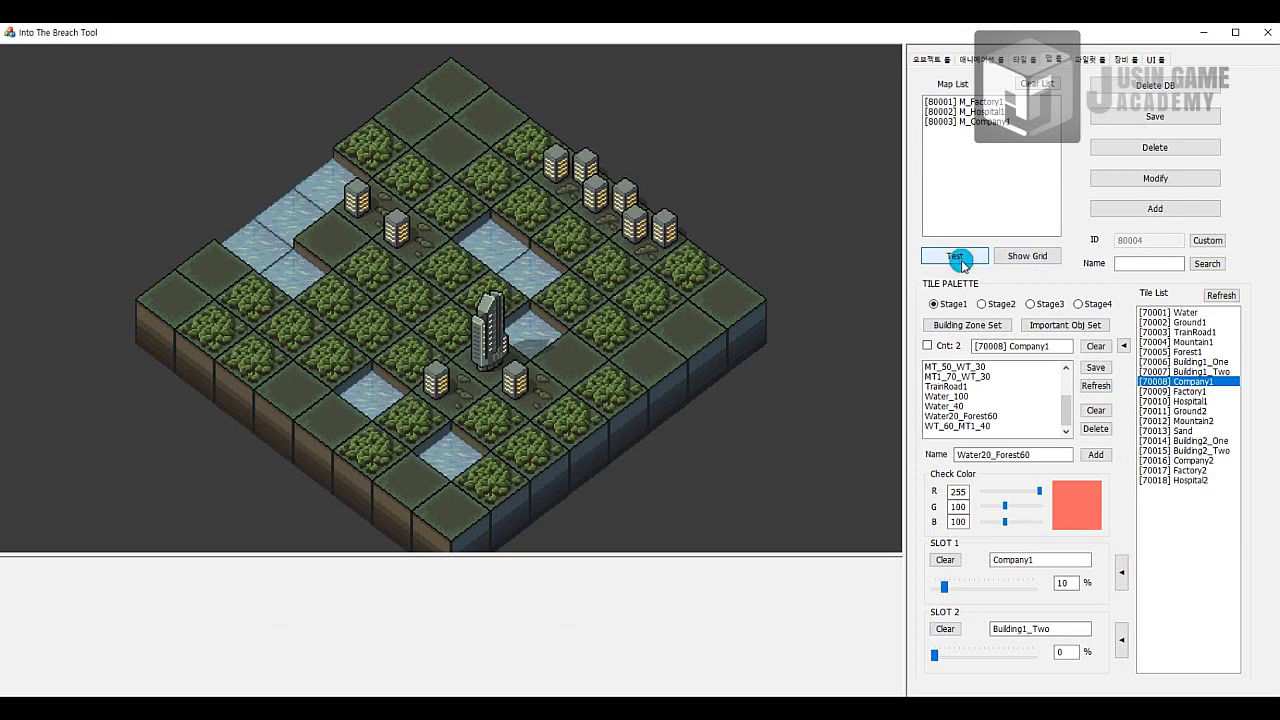
{"action": "left_click", "coordinate": [958, 258]}
{"action": "left_click", "coordinate": [958, 258]}
{"action": "left_click", "coordinate": [958, 258]}
{"action": "left_click", "coordinate": [958, 258]}
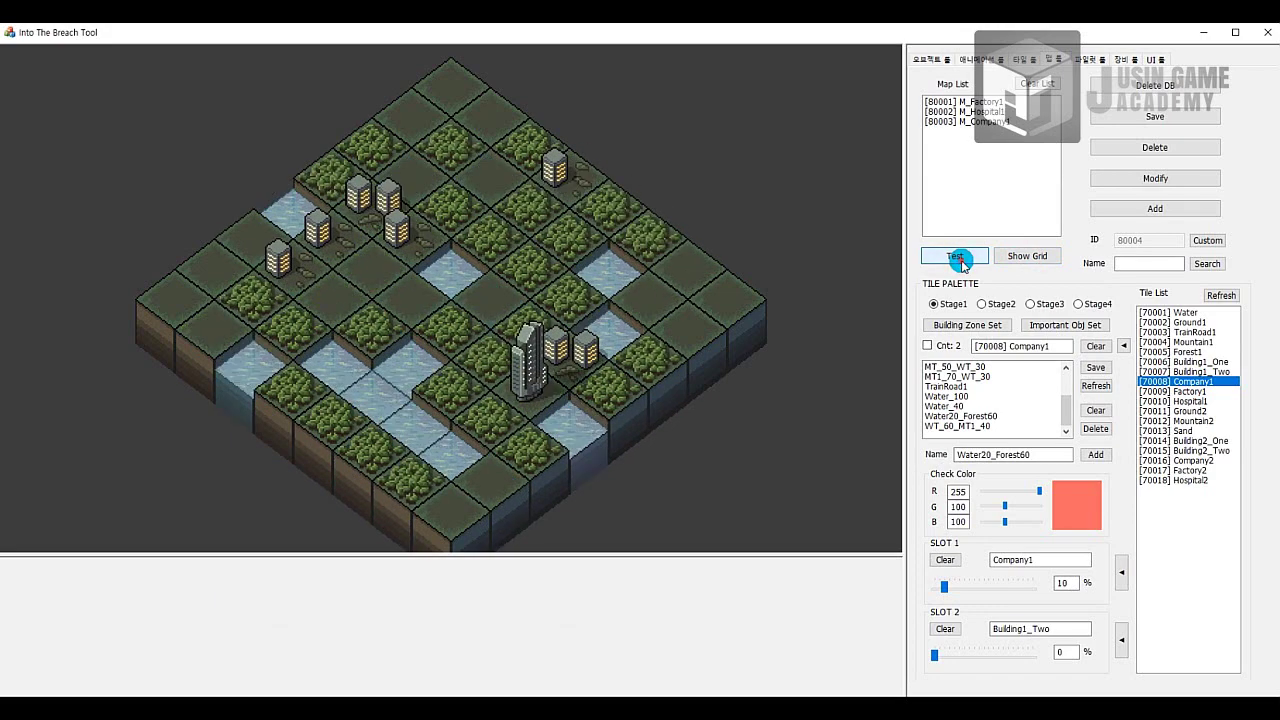
{"action": "left_click", "coordinate": [958, 258]}
{"action": "left_click", "coordinate": [958, 258]}
{"action": "left_click", "coordinate": [958, 258]}
{"action": "left_click", "coordinate": [958, 258]}
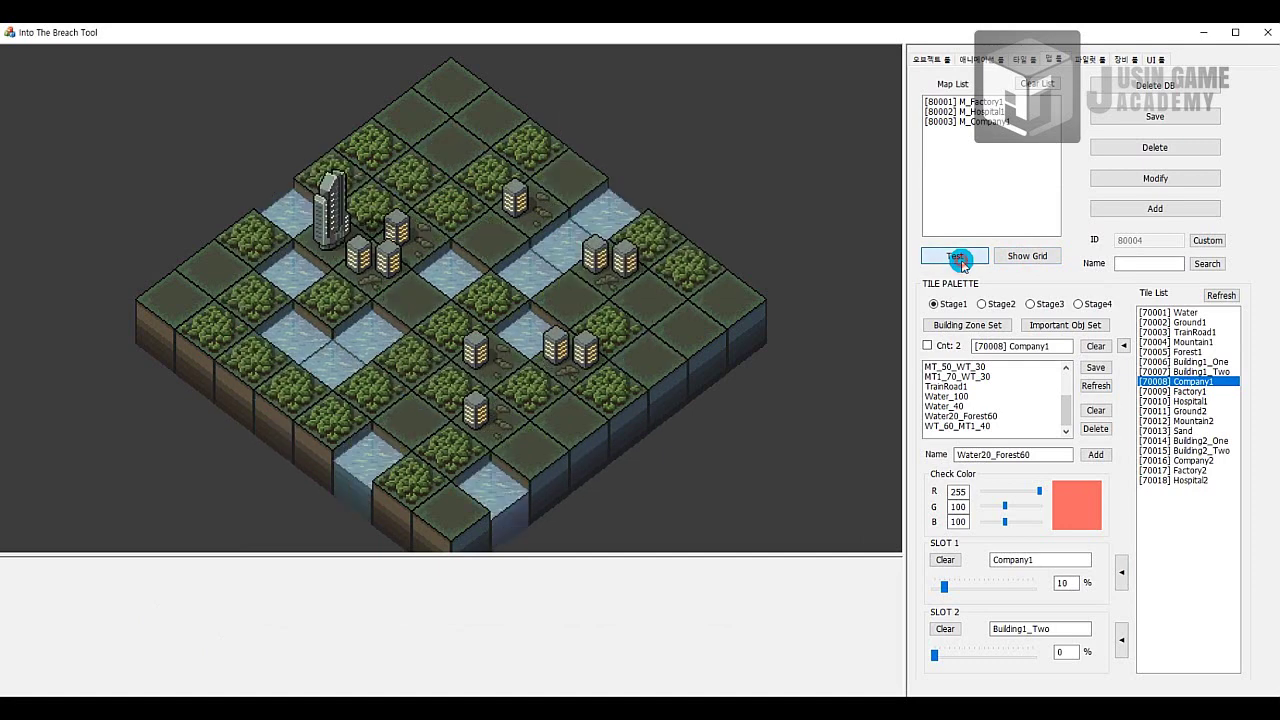
{"action": "left_click", "coordinate": [1008, 260]}
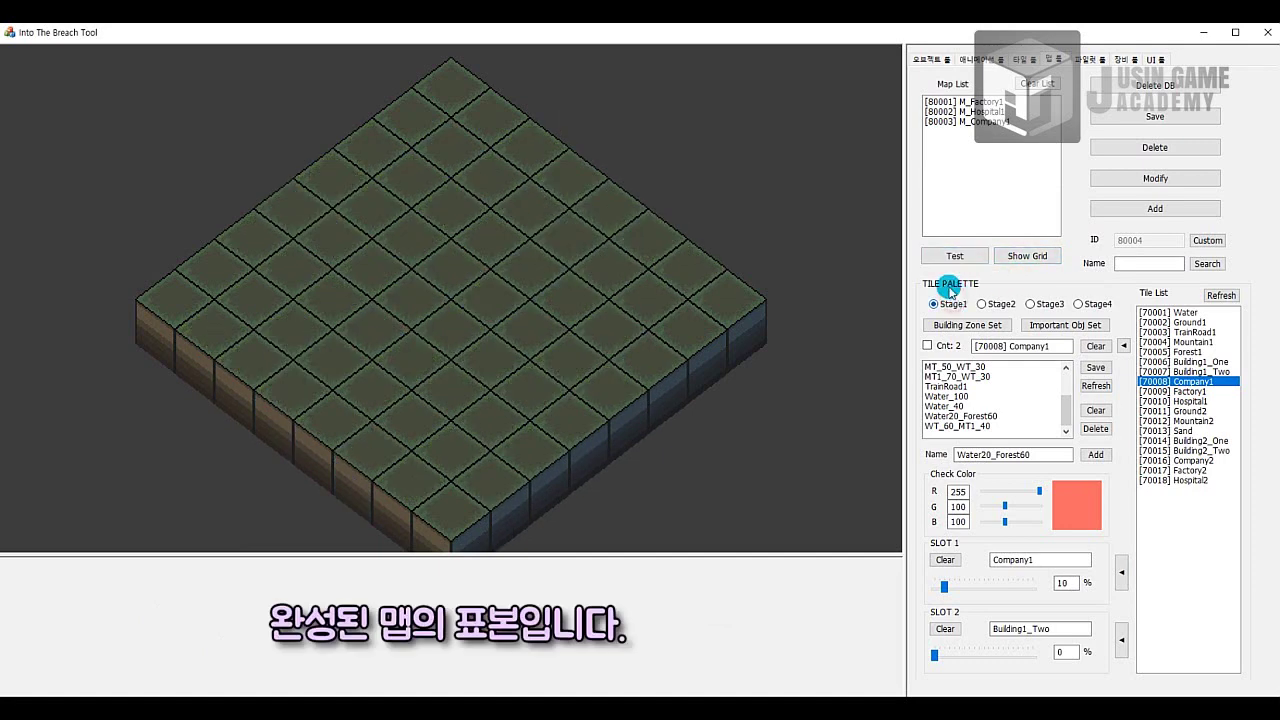
Load the finished map M_Factory1 and test its random generation repeatedly.
{"action": "left_click", "coordinate": [975, 257]}
{"action": "left_click", "coordinate": [975, 257]}
{"action": "left_click", "coordinate": [975, 257]}
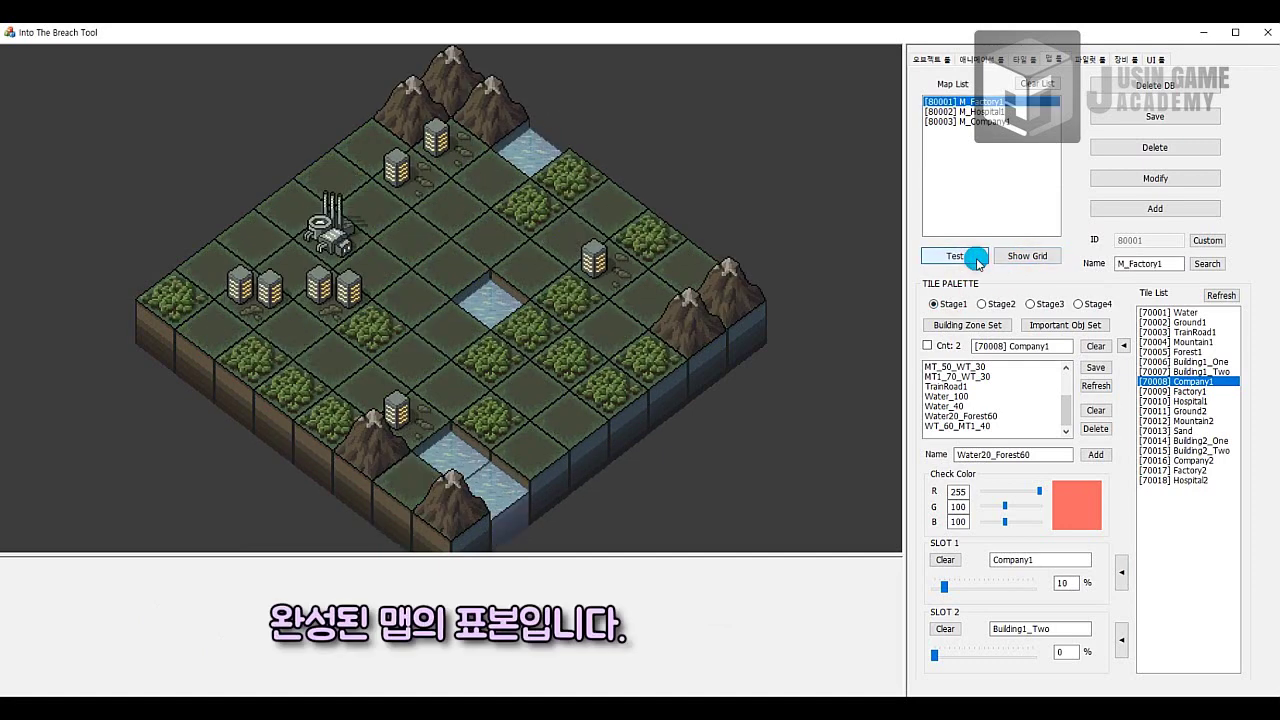
{"action": "left_click", "coordinate": [975, 257]}
{"action": "left_click", "coordinate": [975, 257]}
{"action": "left_click", "coordinate": [975, 257]}
{"action": "left_click", "coordinate": [975, 257]}
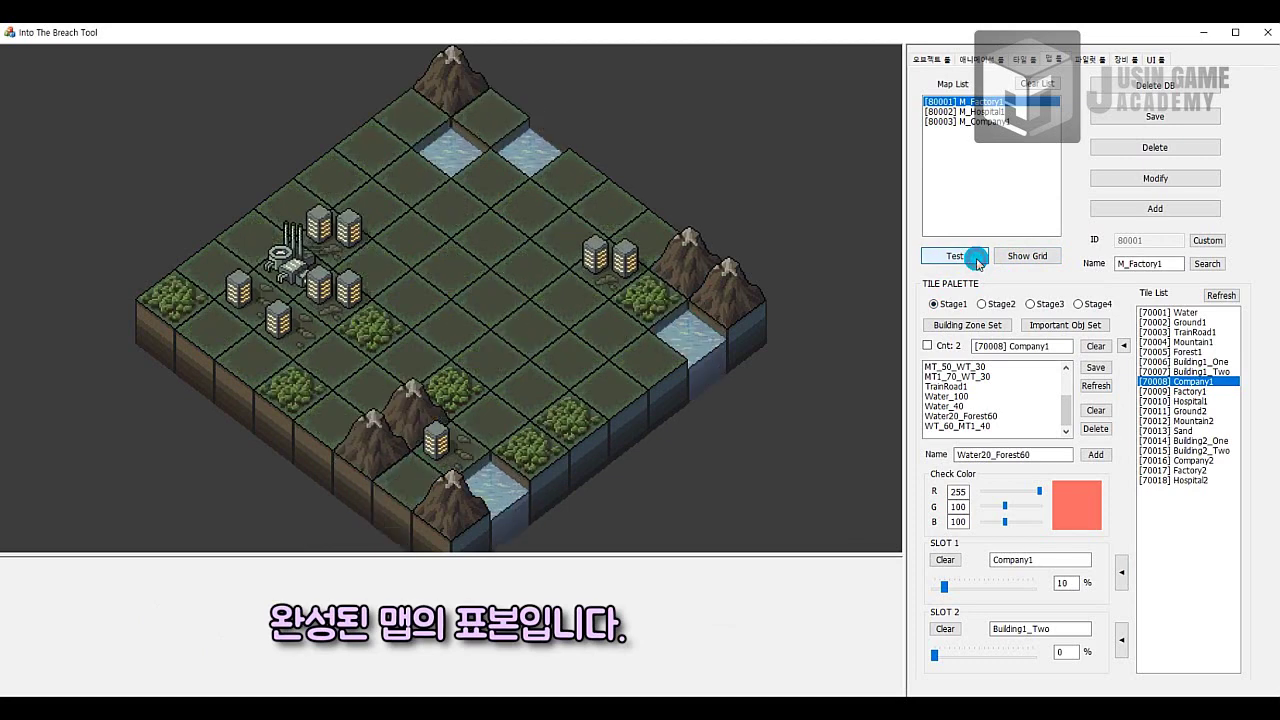
{"action": "left_click", "coordinate": [975, 257]}
{"action": "left_click", "coordinate": [975, 257]}
{"action": "left_click", "coordinate": [975, 257]}
{"action": "left_click", "coordinate": [975, 257]}
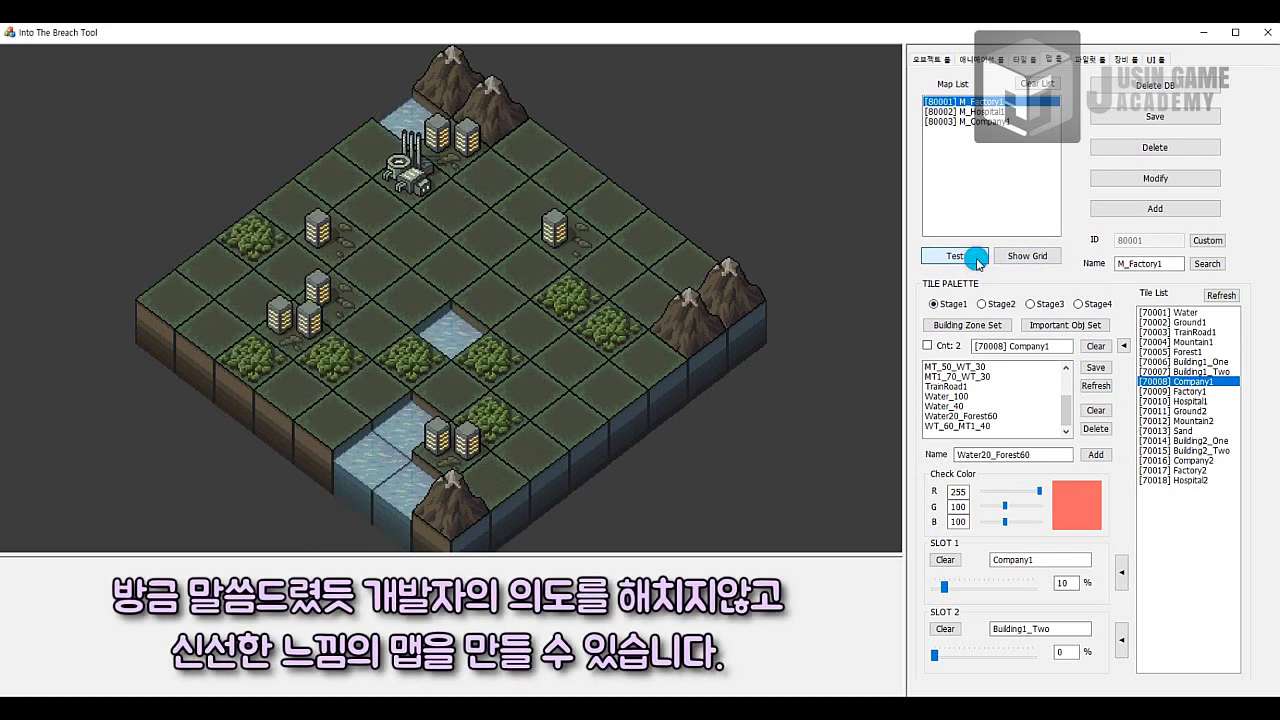
{"action": "left_click", "coordinate": [975, 257]}
Load the finished map M_Hospital1 and test its random generation repeatedly.
{"action": "left_click", "coordinate": [975, 112]}
{"action": "left_click", "coordinate": [963, 252]}
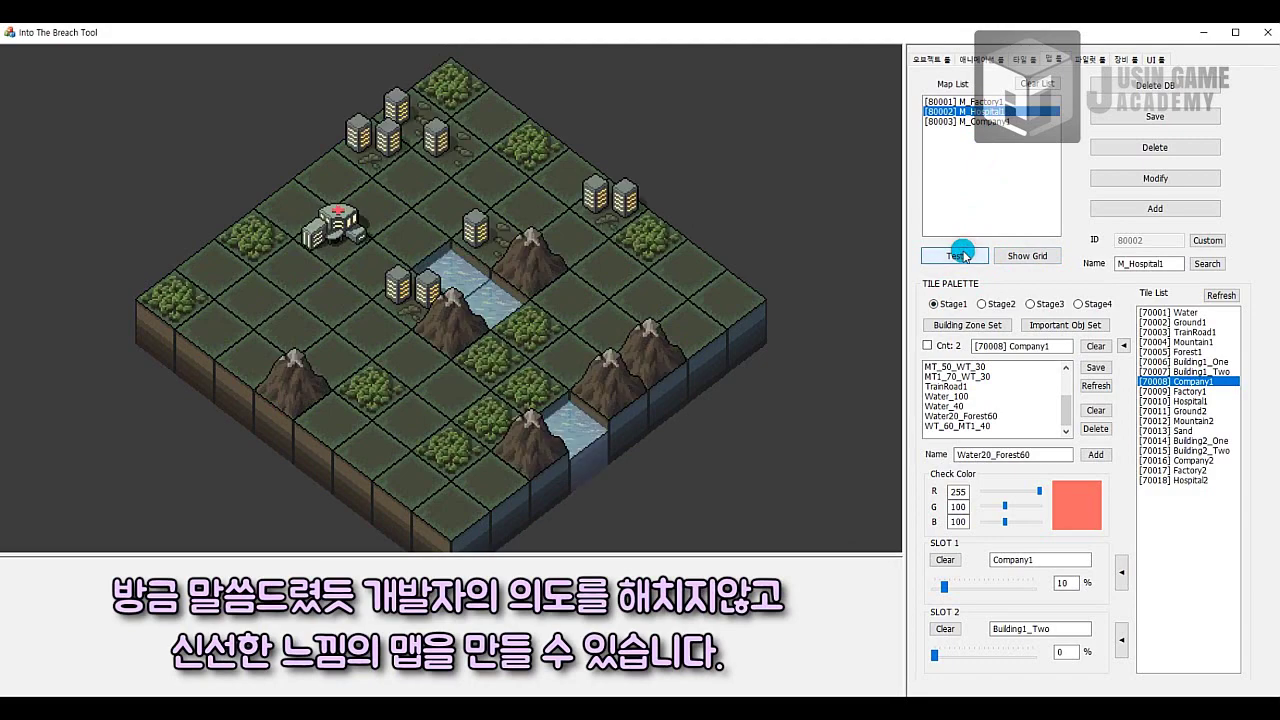
{"action": "left_click", "coordinate": [963, 252]}
{"action": "left_click", "coordinate": [963, 252]}
{"action": "left_click", "coordinate": [963, 252]}
{"action": "left_click", "coordinate": [963, 254]}
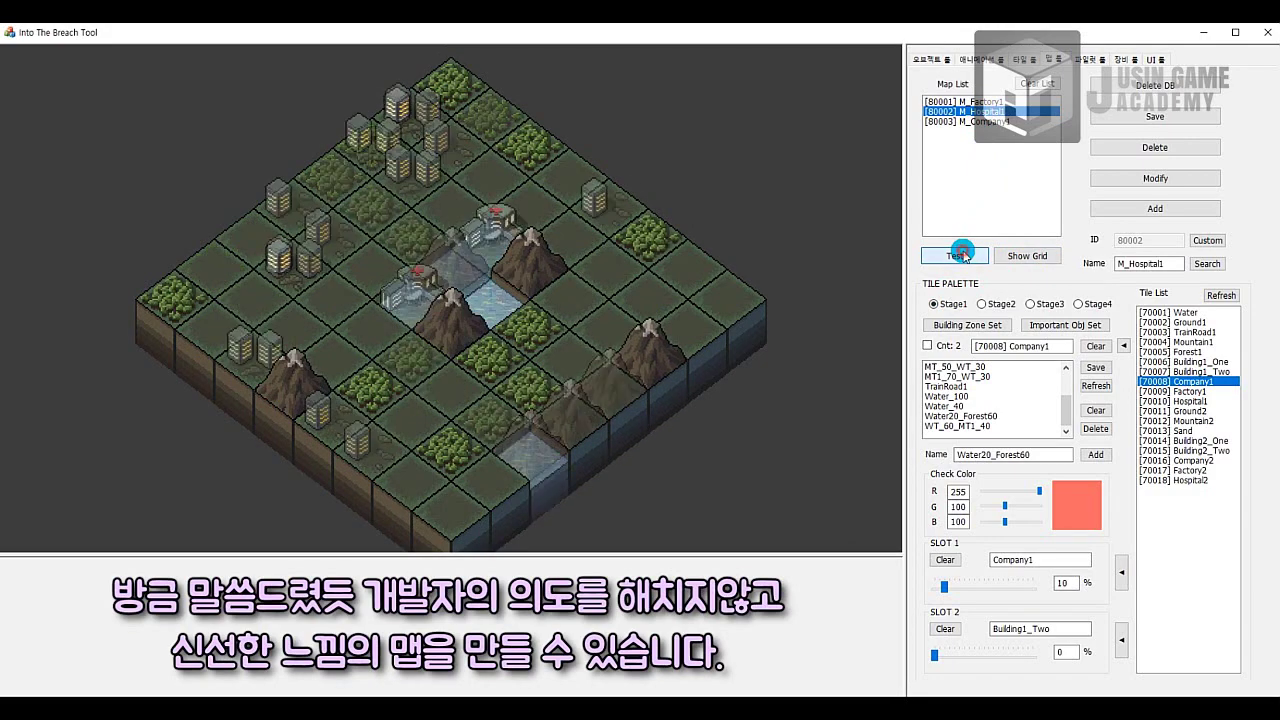
{"action": "left_click", "coordinate": [963, 254]}
{"action": "left_click", "coordinate": [963, 254]}
{"action": "left_click", "coordinate": [963, 254]}
{"action": "left_click", "coordinate": [963, 255]}
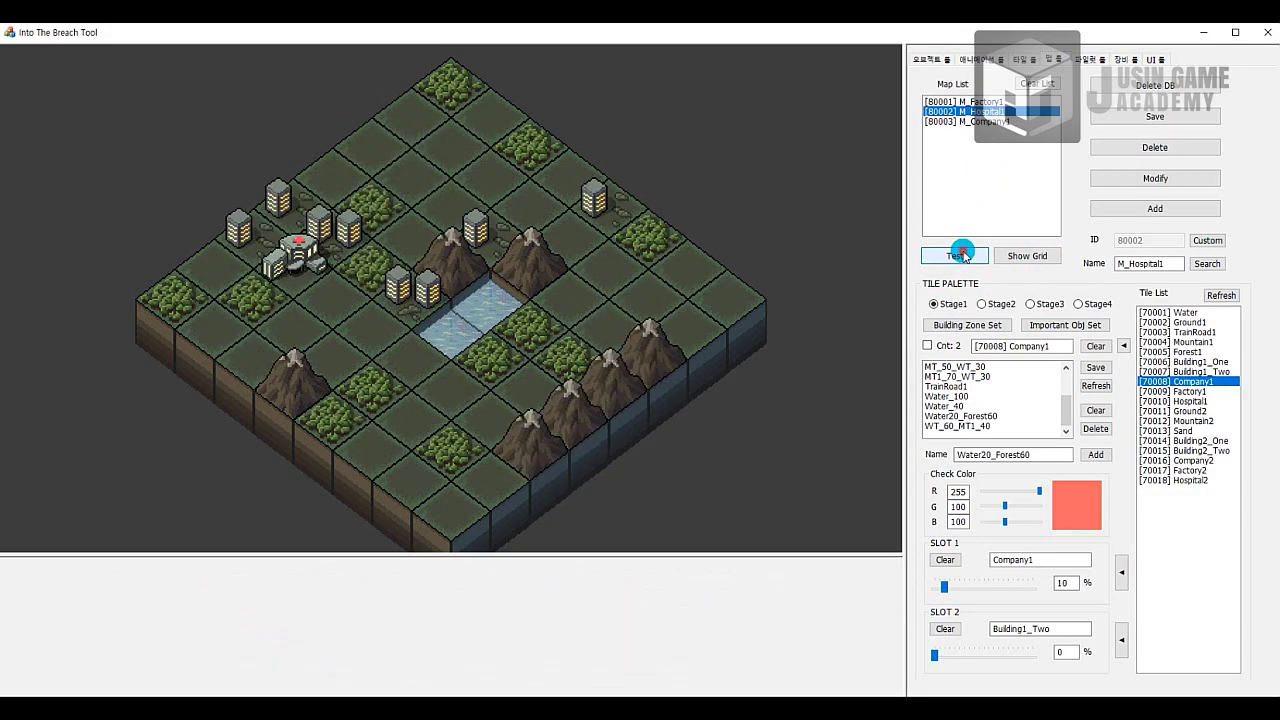
{"action": "left_click", "coordinate": [963, 255]}
{"action": "left_click", "coordinate": [963, 255]}
{"action": "left_click", "coordinate": [963, 255]}
{"action": "left_click", "coordinate": [963, 255]}
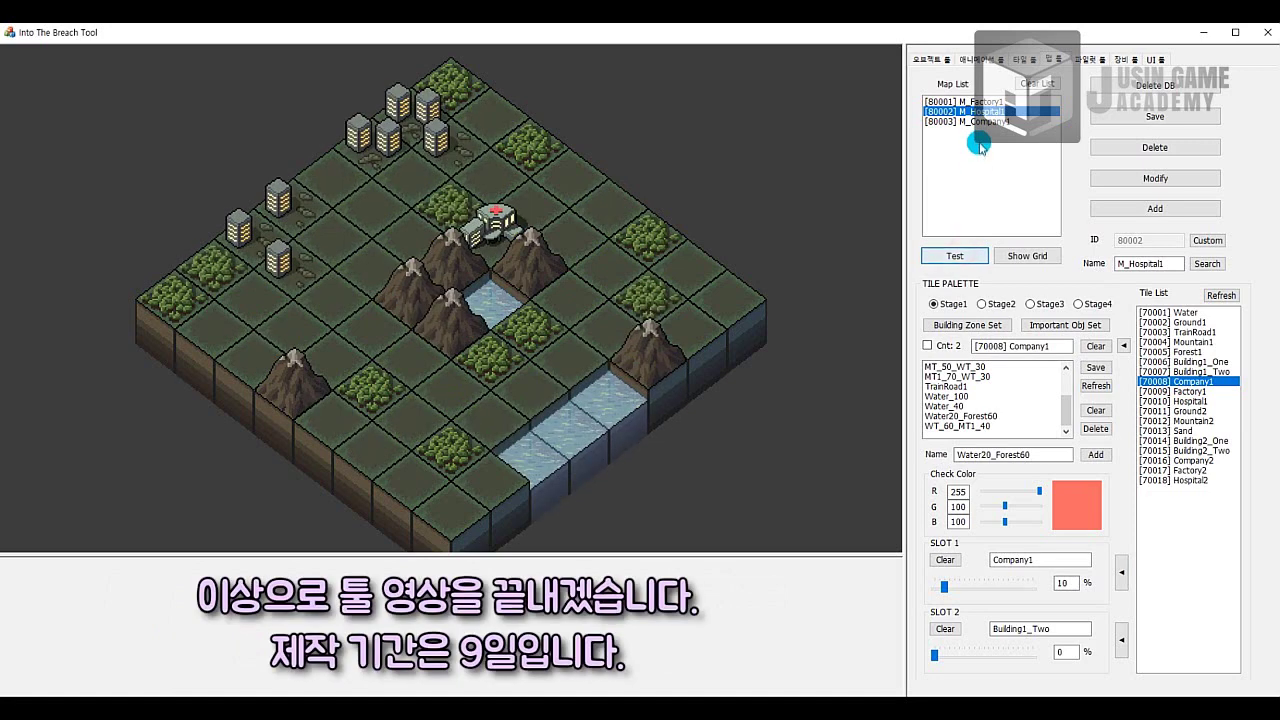
Load the finished map M_Company1 and test its random generation repeatedly.
{"action": "left_click", "coordinate": [963, 255]}
{"action": "left_click", "coordinate": [965, 256]}
{"action": "left_click", "coordinate": [965, 256]}
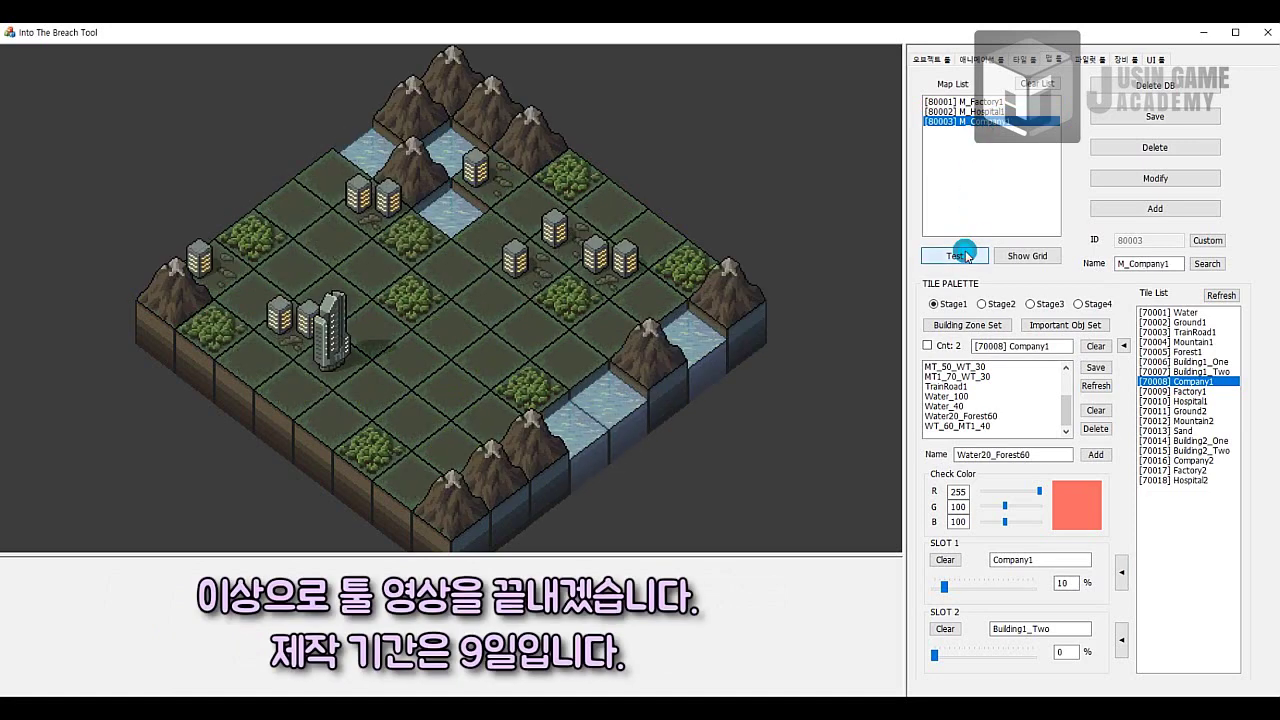
{"action": "left_click", "coordinate": [965, 256]}
{"action": "left_click", "coordinate": [965, 256]}
{"action": "left_click", "coordinate": [965, 256]}
{"action": "left_click", "coordinate": [965, 256]}
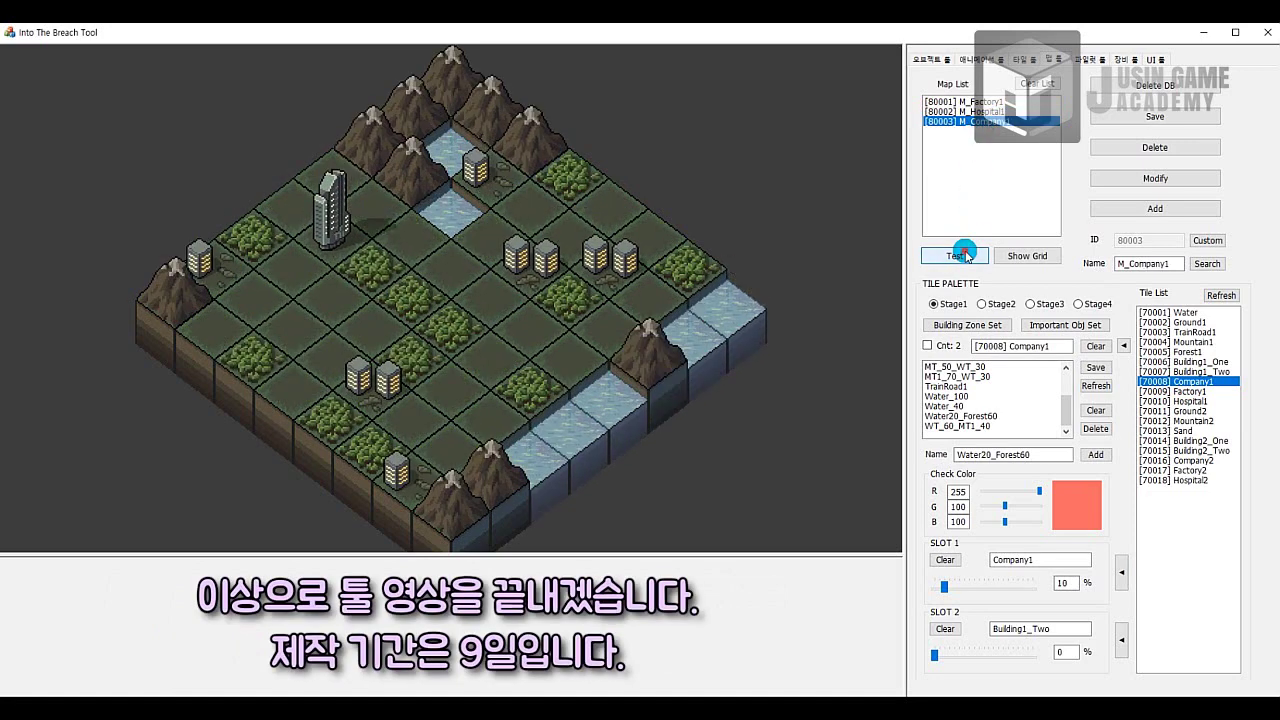
{"action": "left_click", "coordinate": [965, 256]}
{"action": "left_click", "coordinate": [965, 256]}
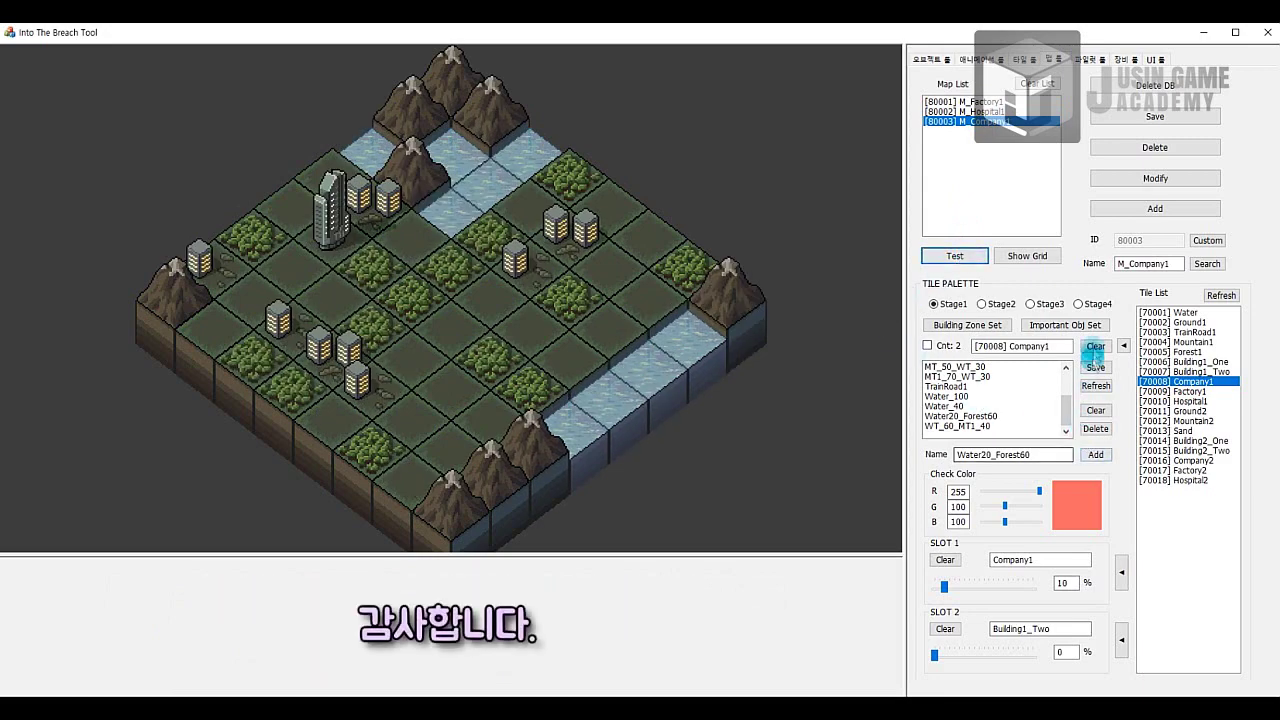